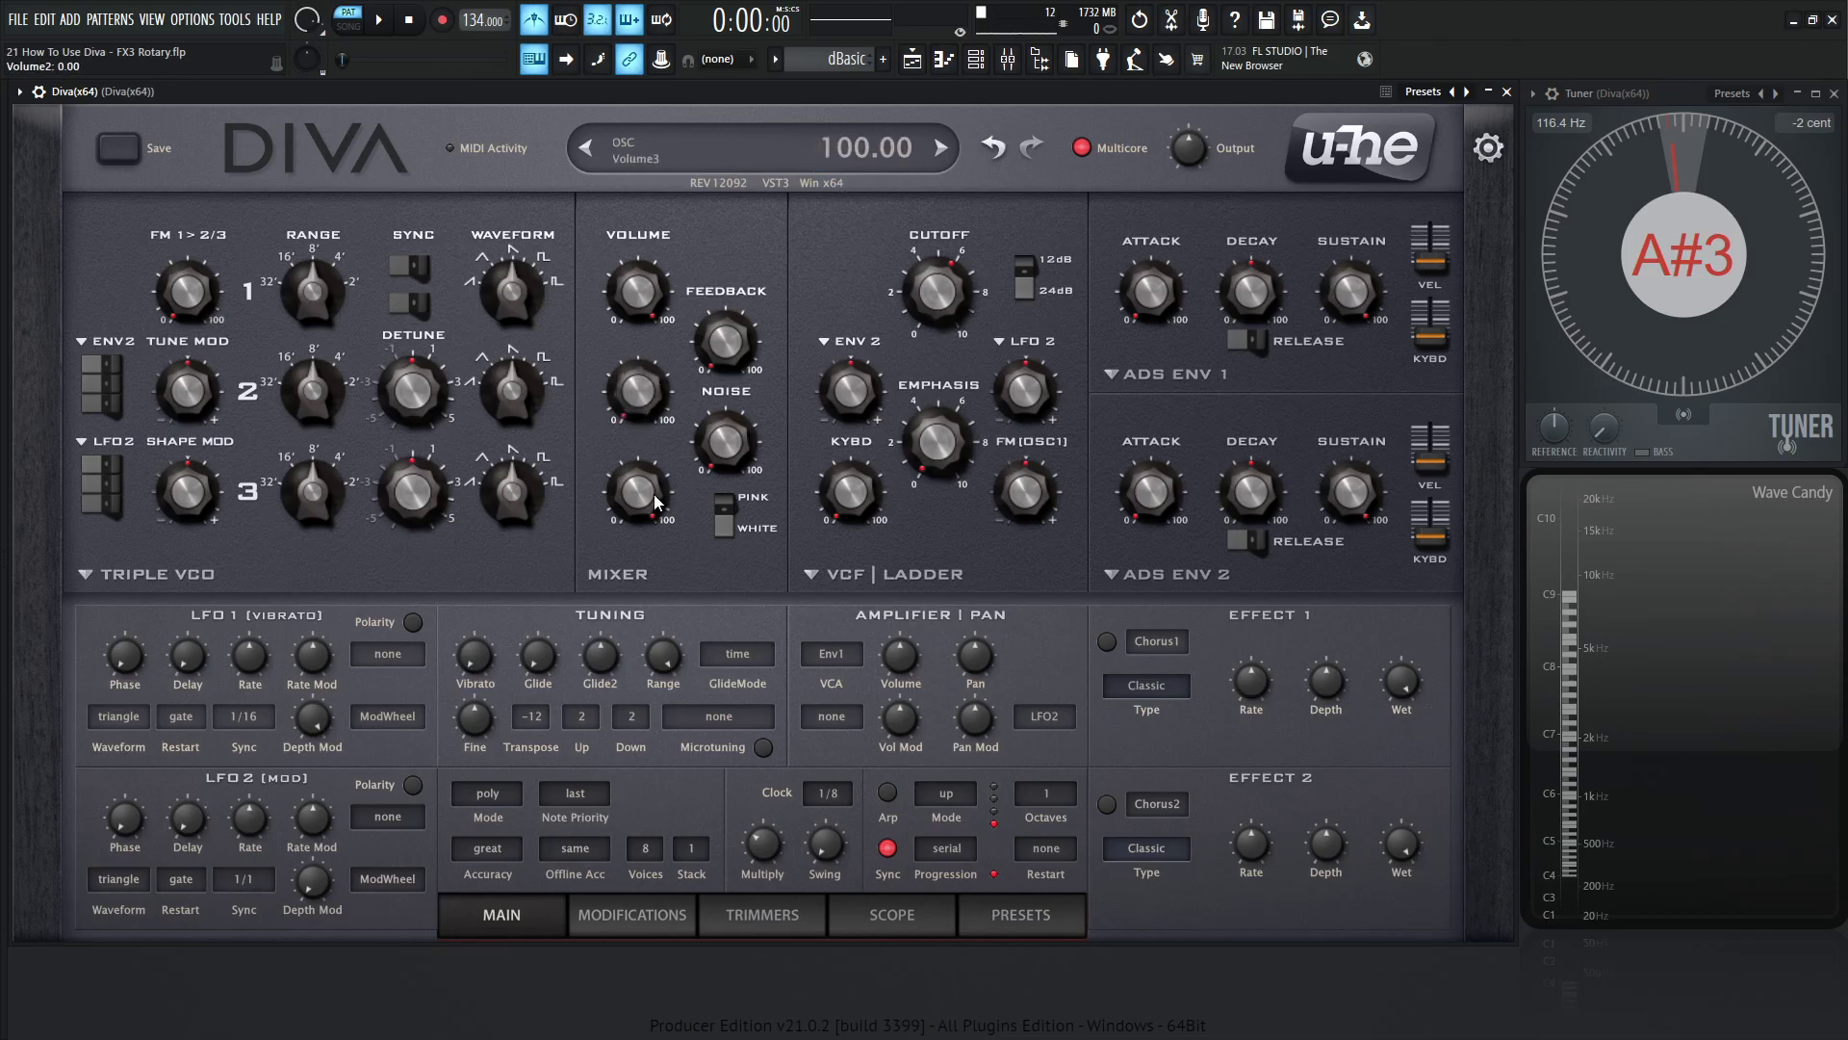
Raise the VCF Cutoff on the Init patch from 100 to 150.00
drag(946, 289, 947, 241)
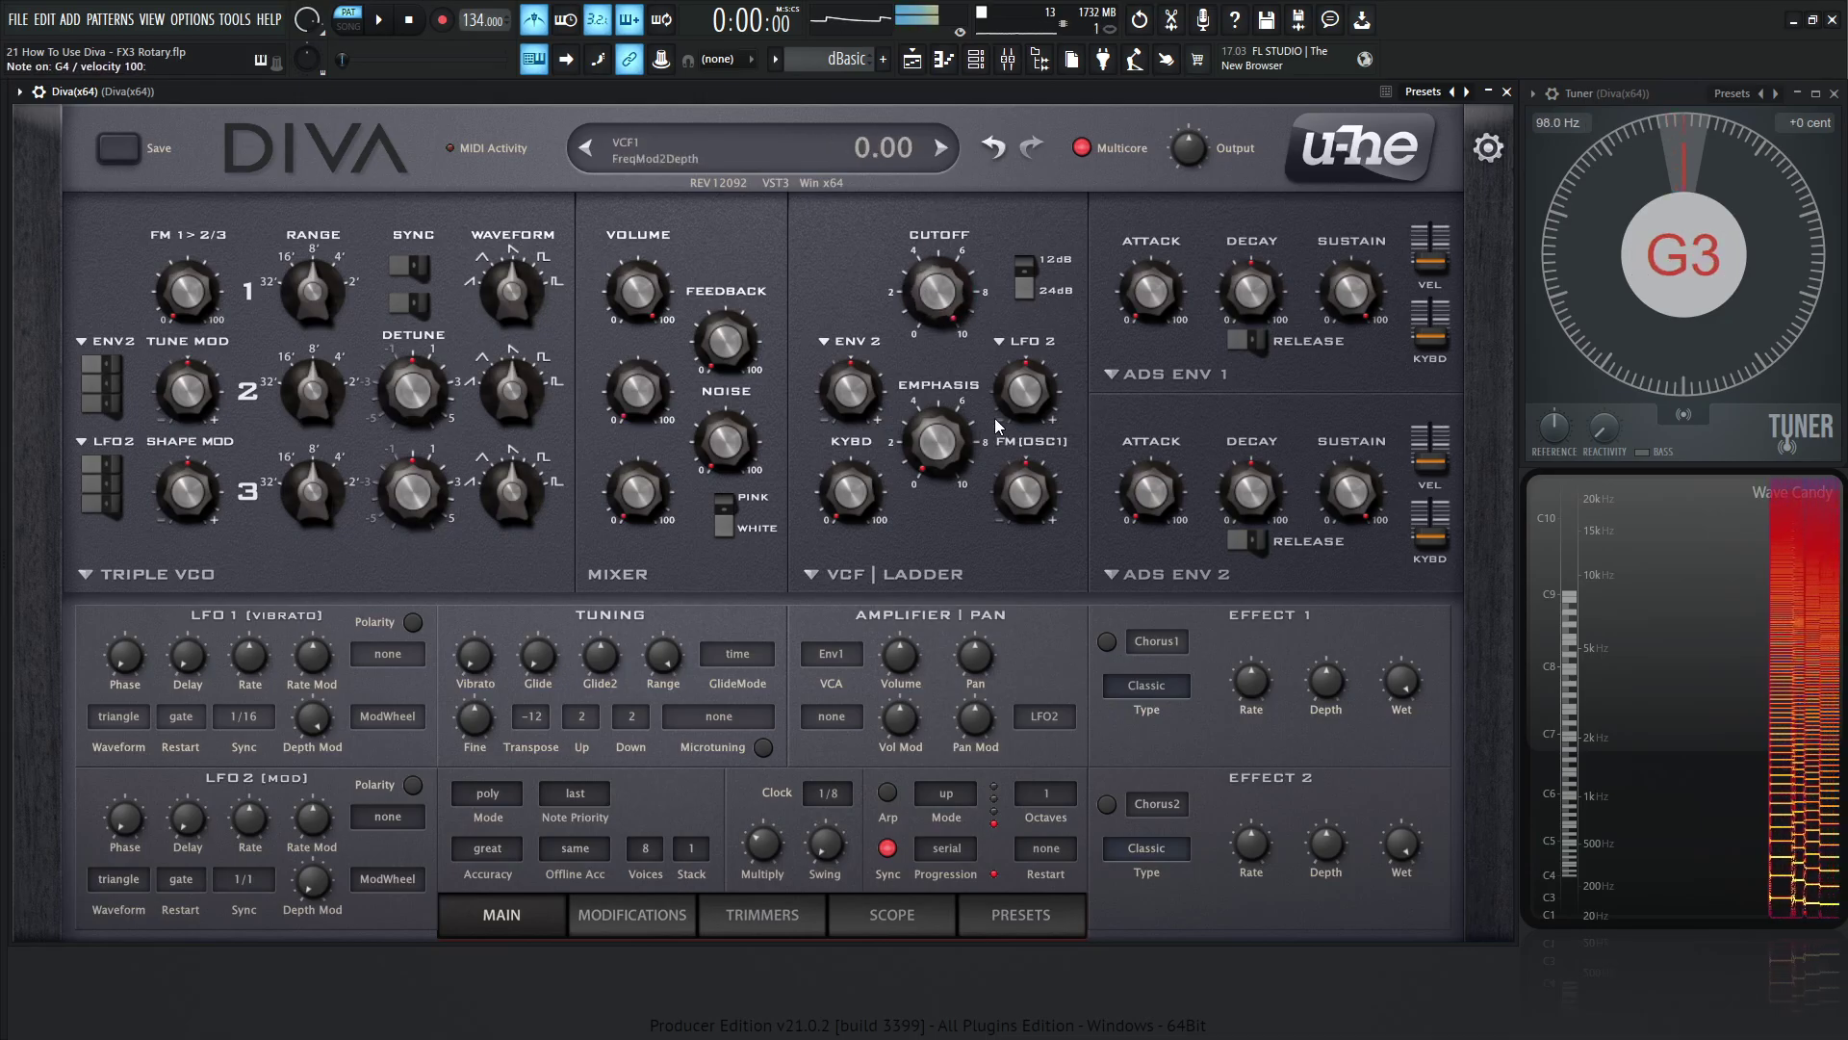
Replace Chorus1 with Rotary1 in Effect 1 and switch it on
click(1171, 650)
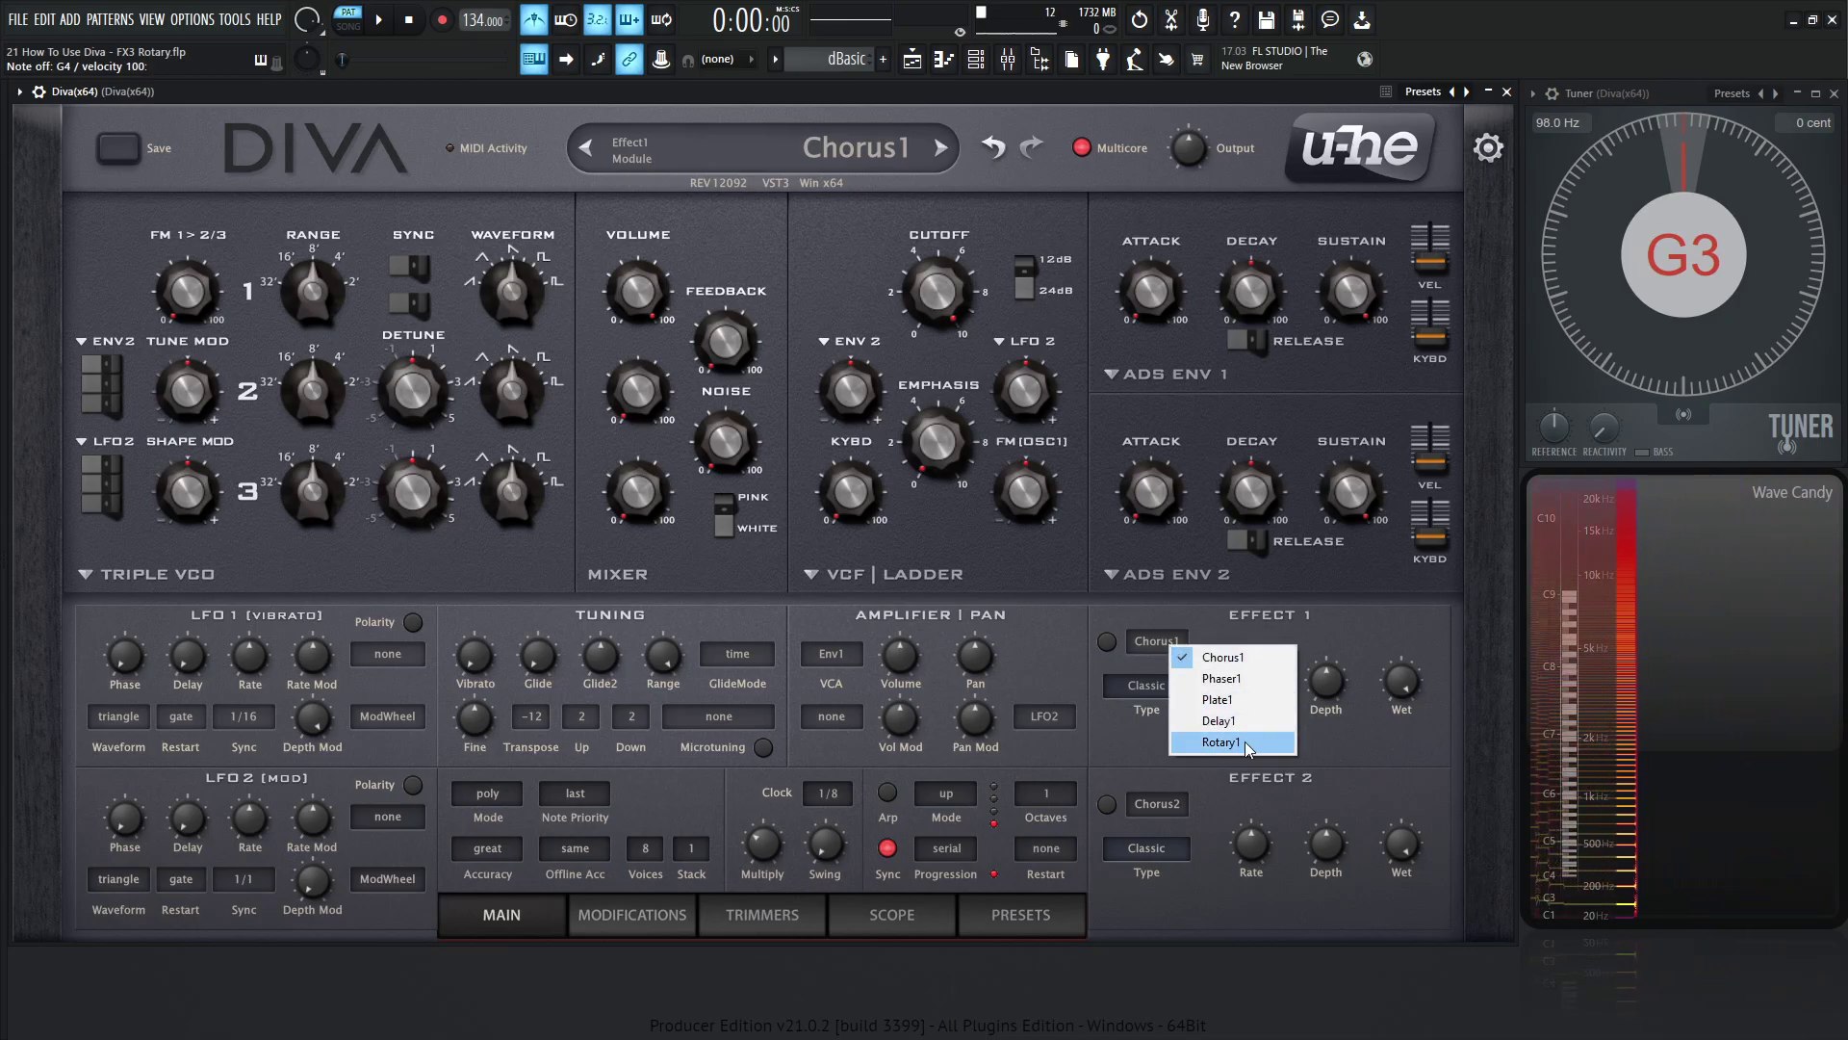
click(1194, 732)
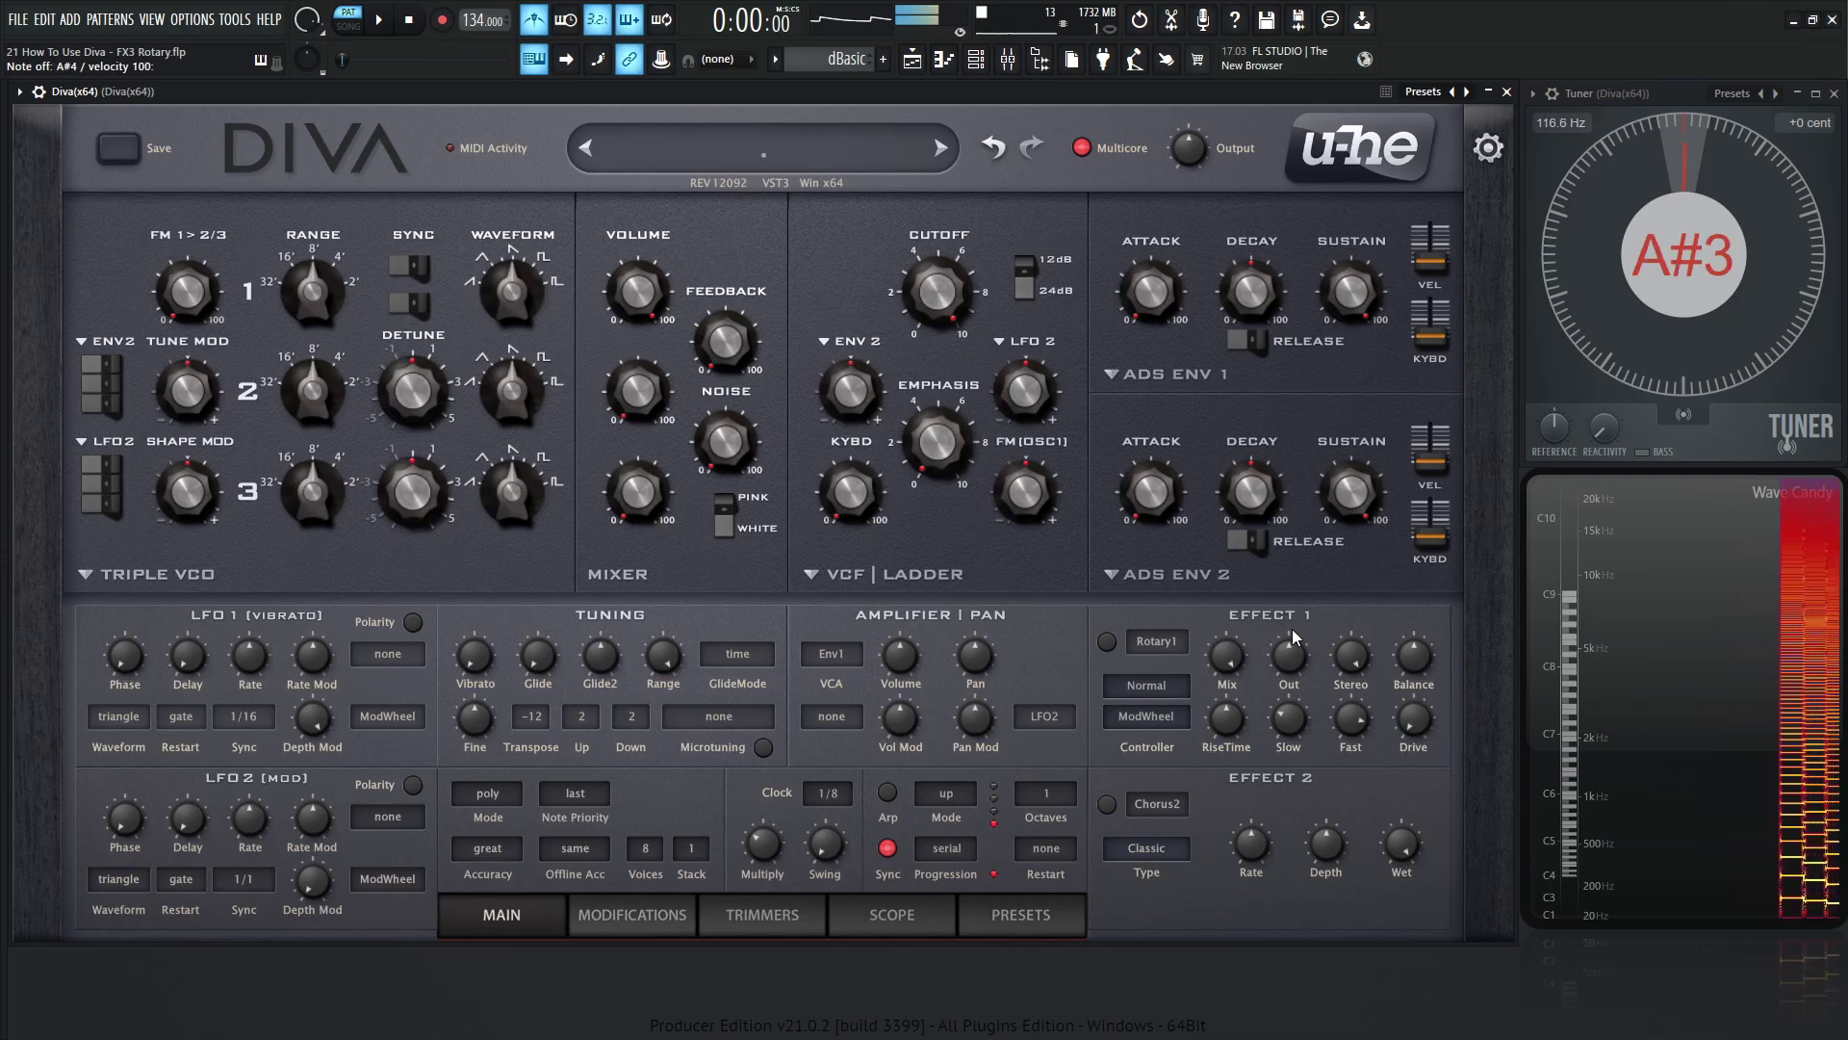
click(1107, 641)
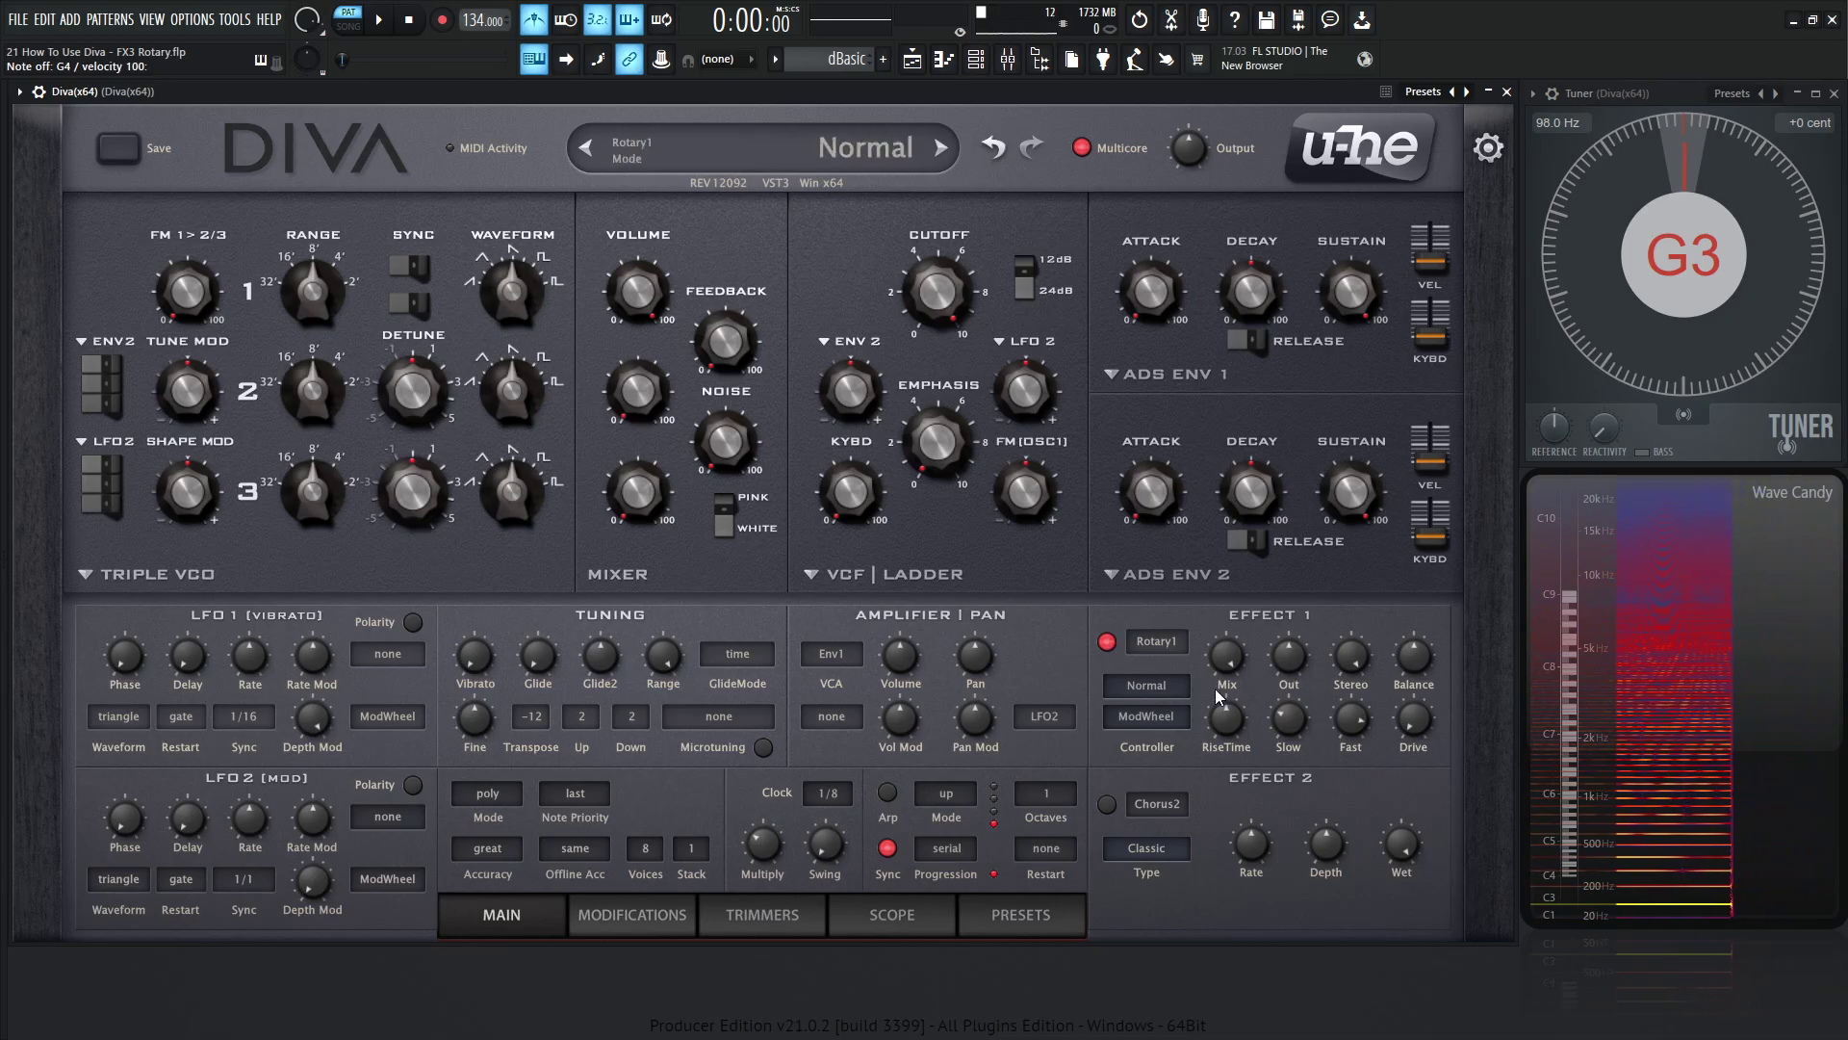
Toggle Rotary1 off and back on, then raise its Mix to about 67.50
mouse_move(1245, 697)
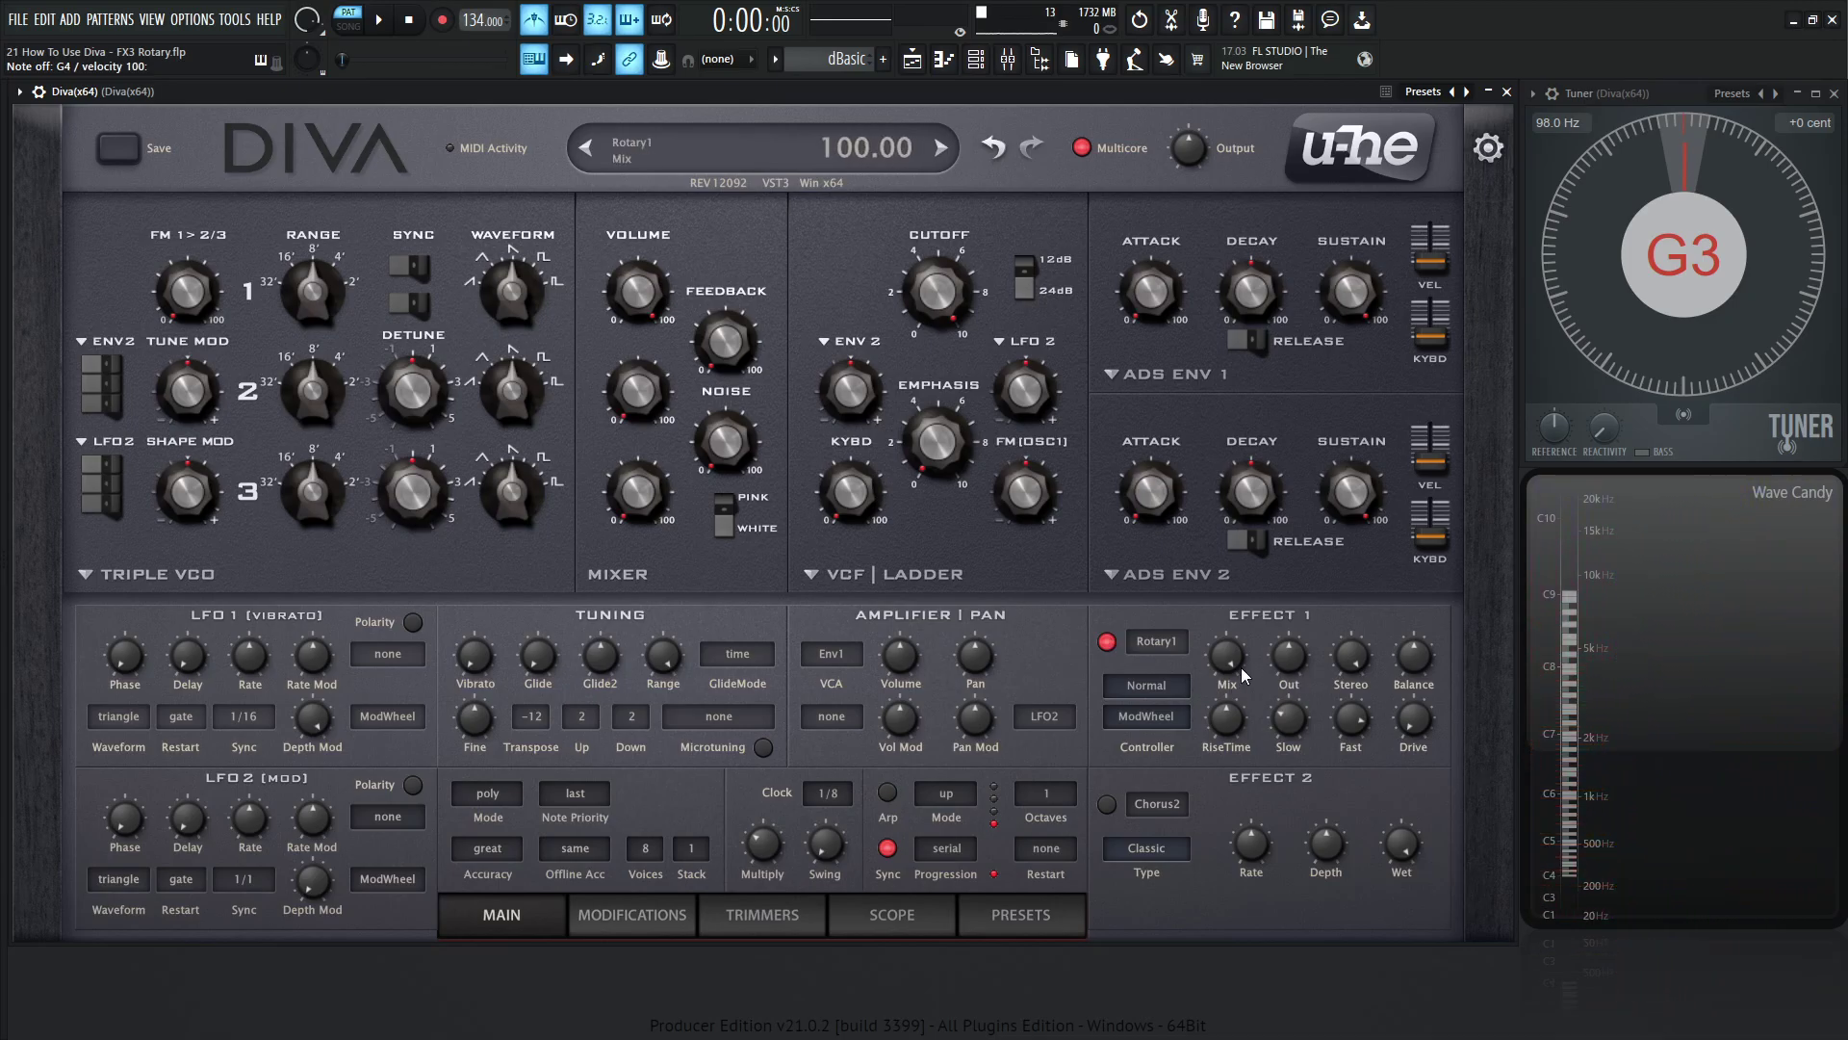
mouse_move(1144, 676)
click(1112, 646)
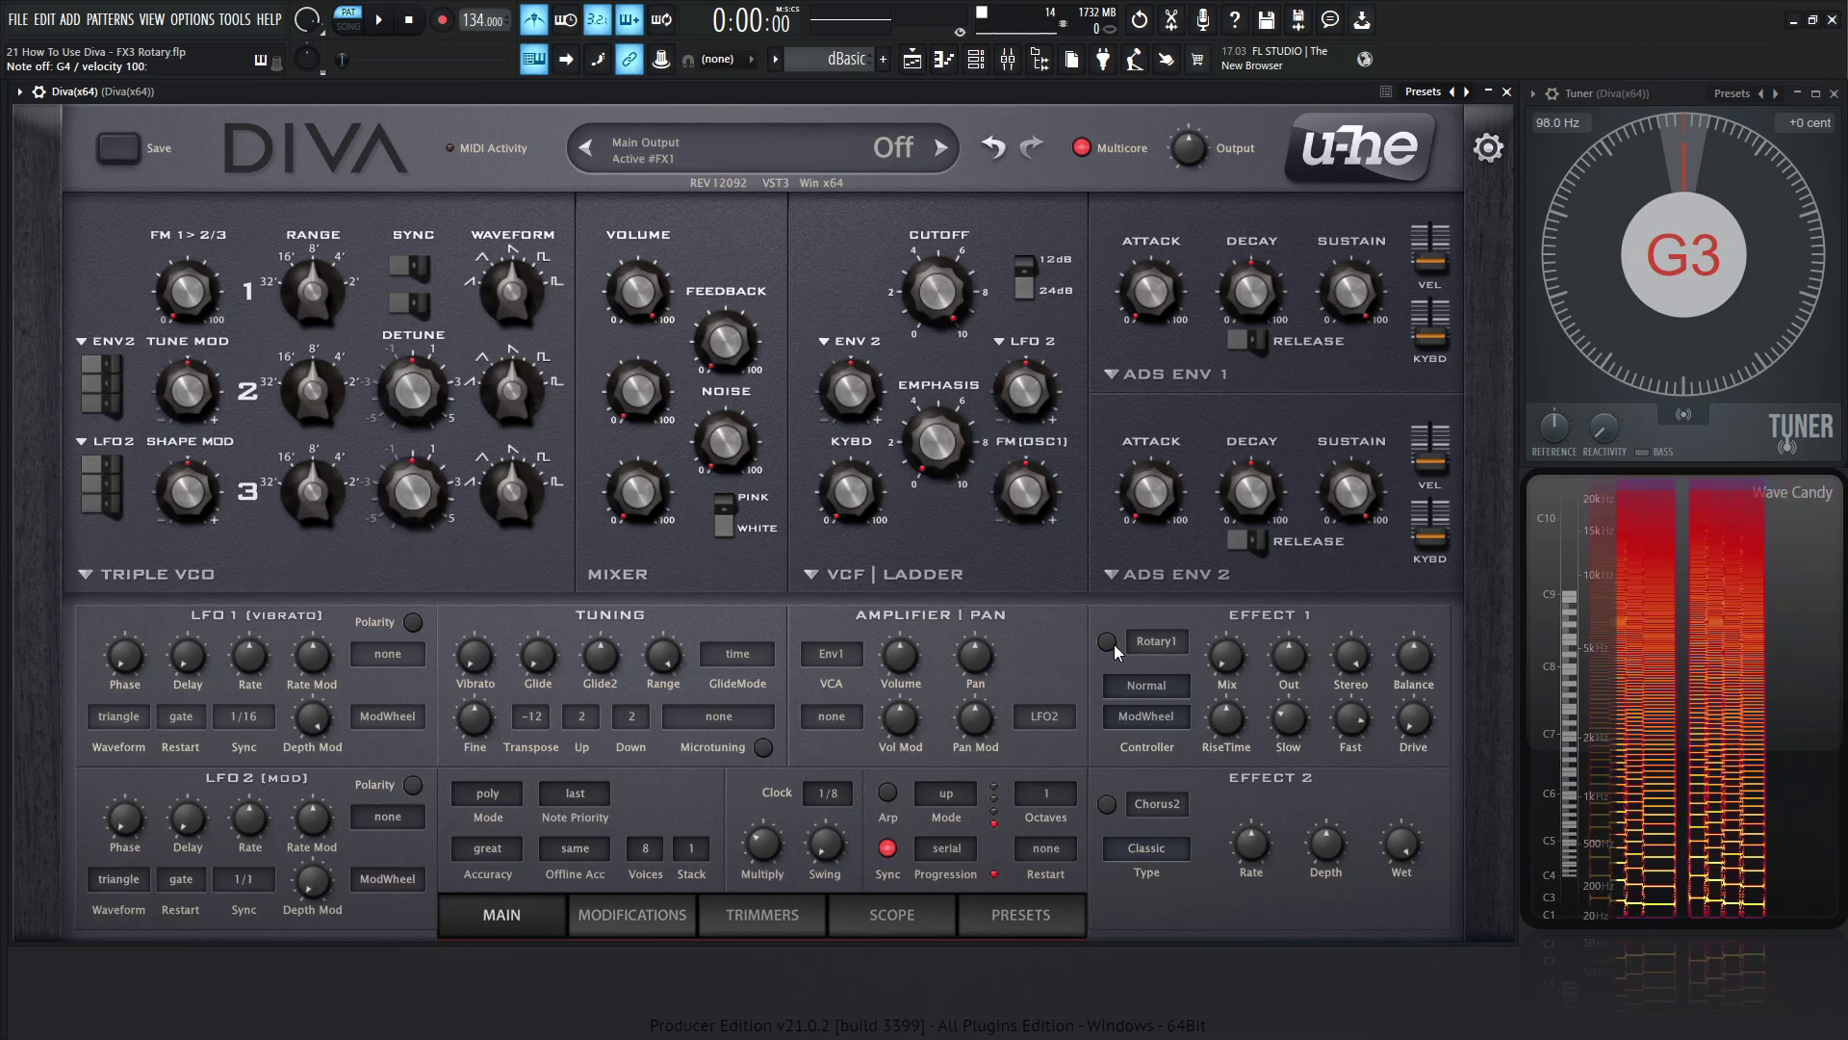
mouse_move(1210, 663)
click(1107, 641)
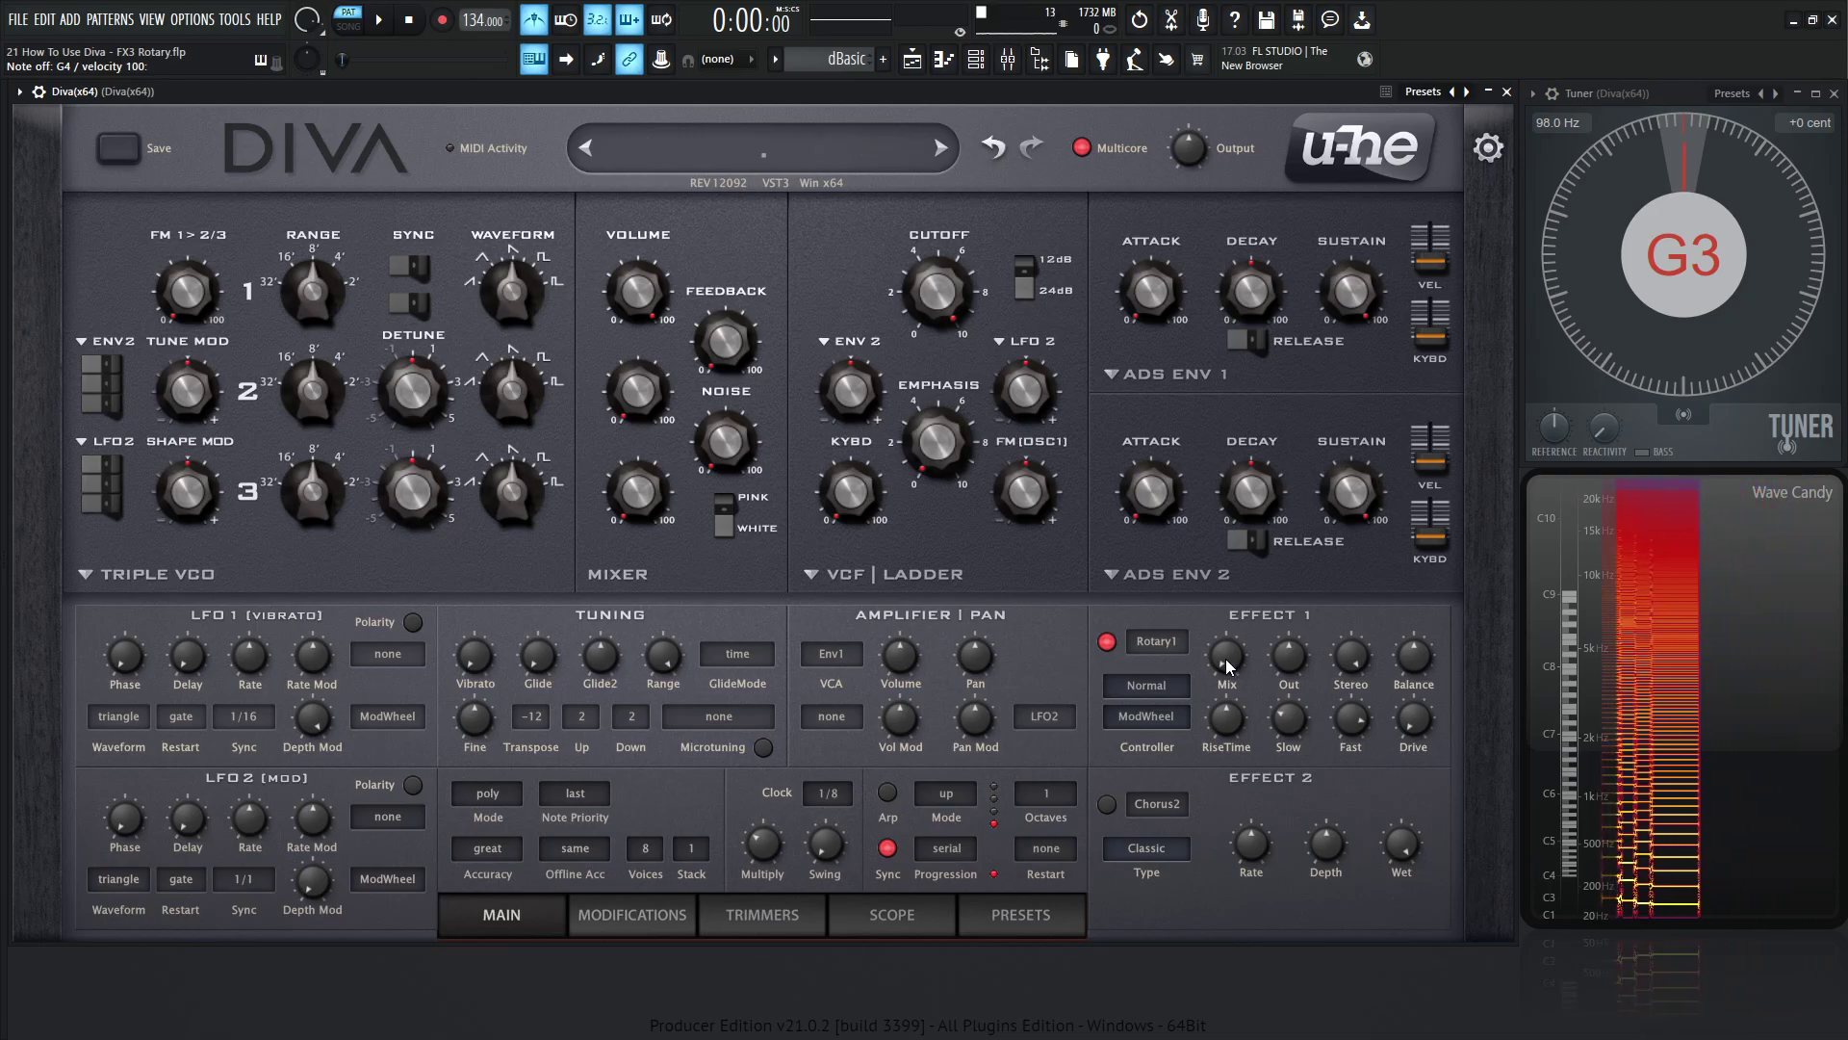
drag(1222, 658, 1222, 528)
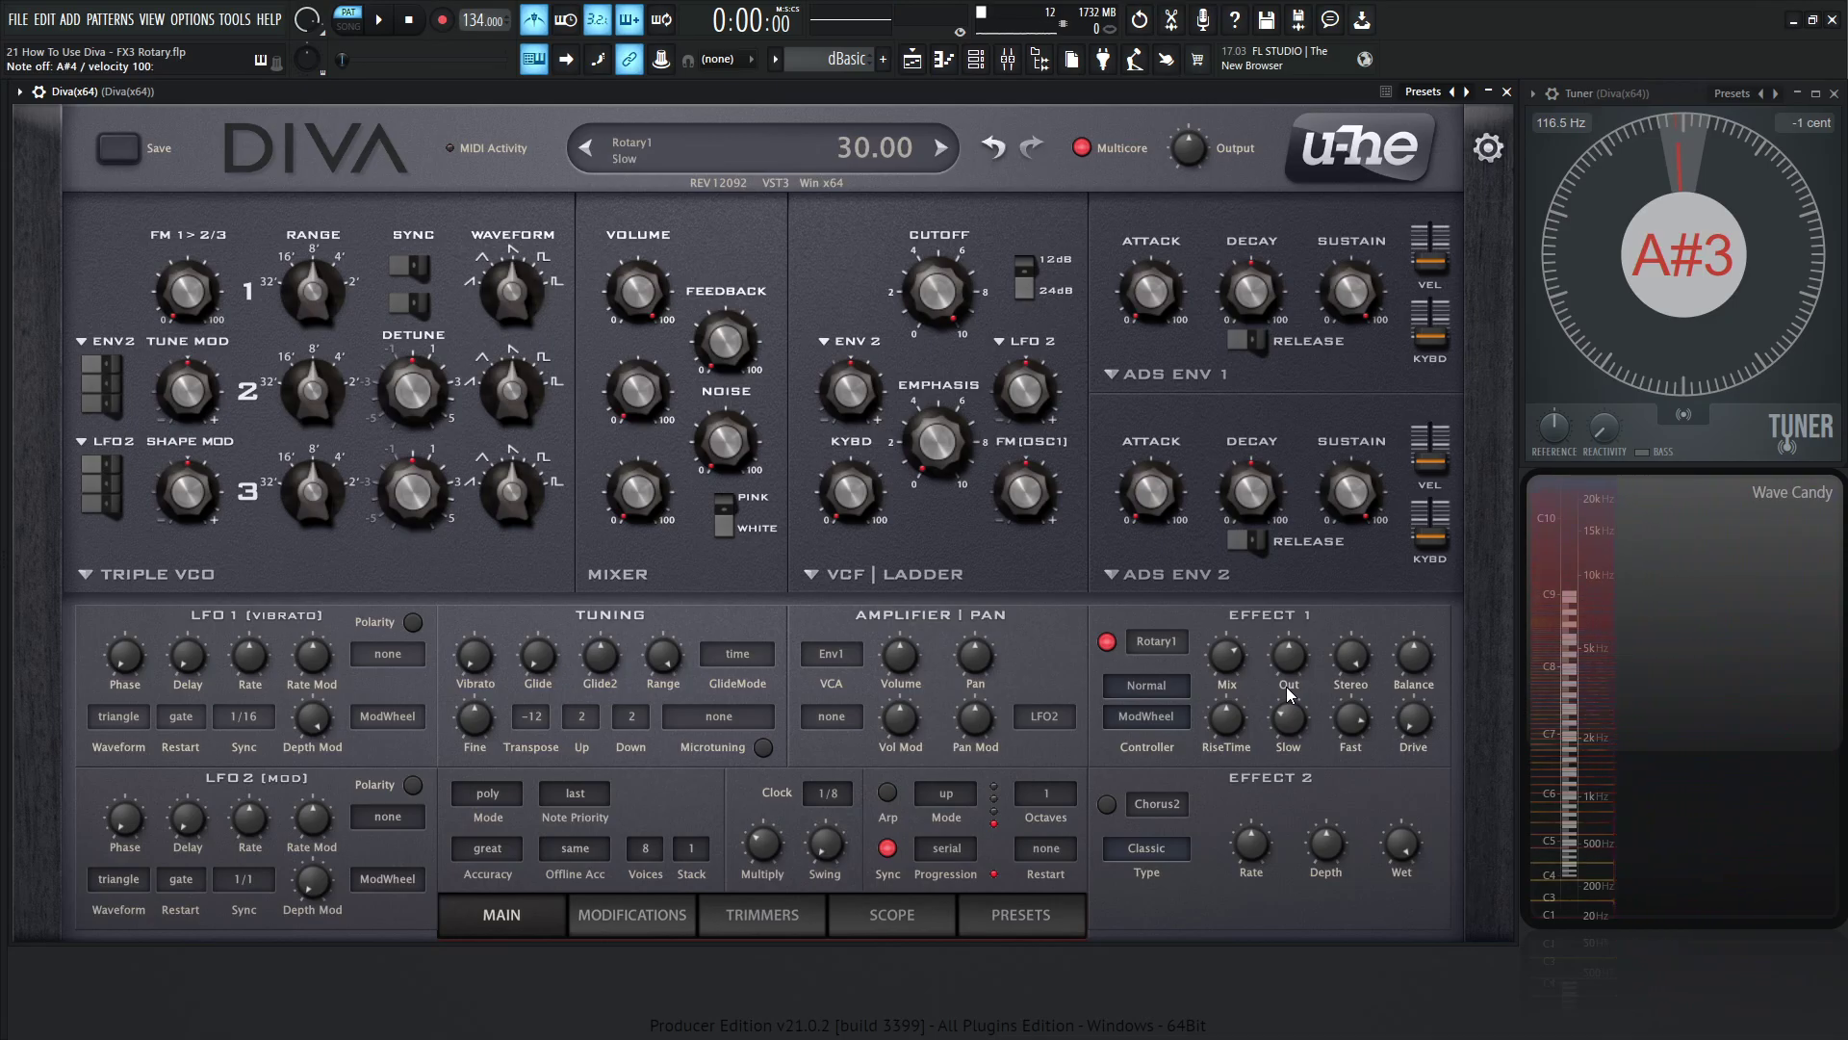
Set the Rotary1 Mix to about 60, then sweep Stereo down to 0 and back up to 99
key(F7)
key(F7)
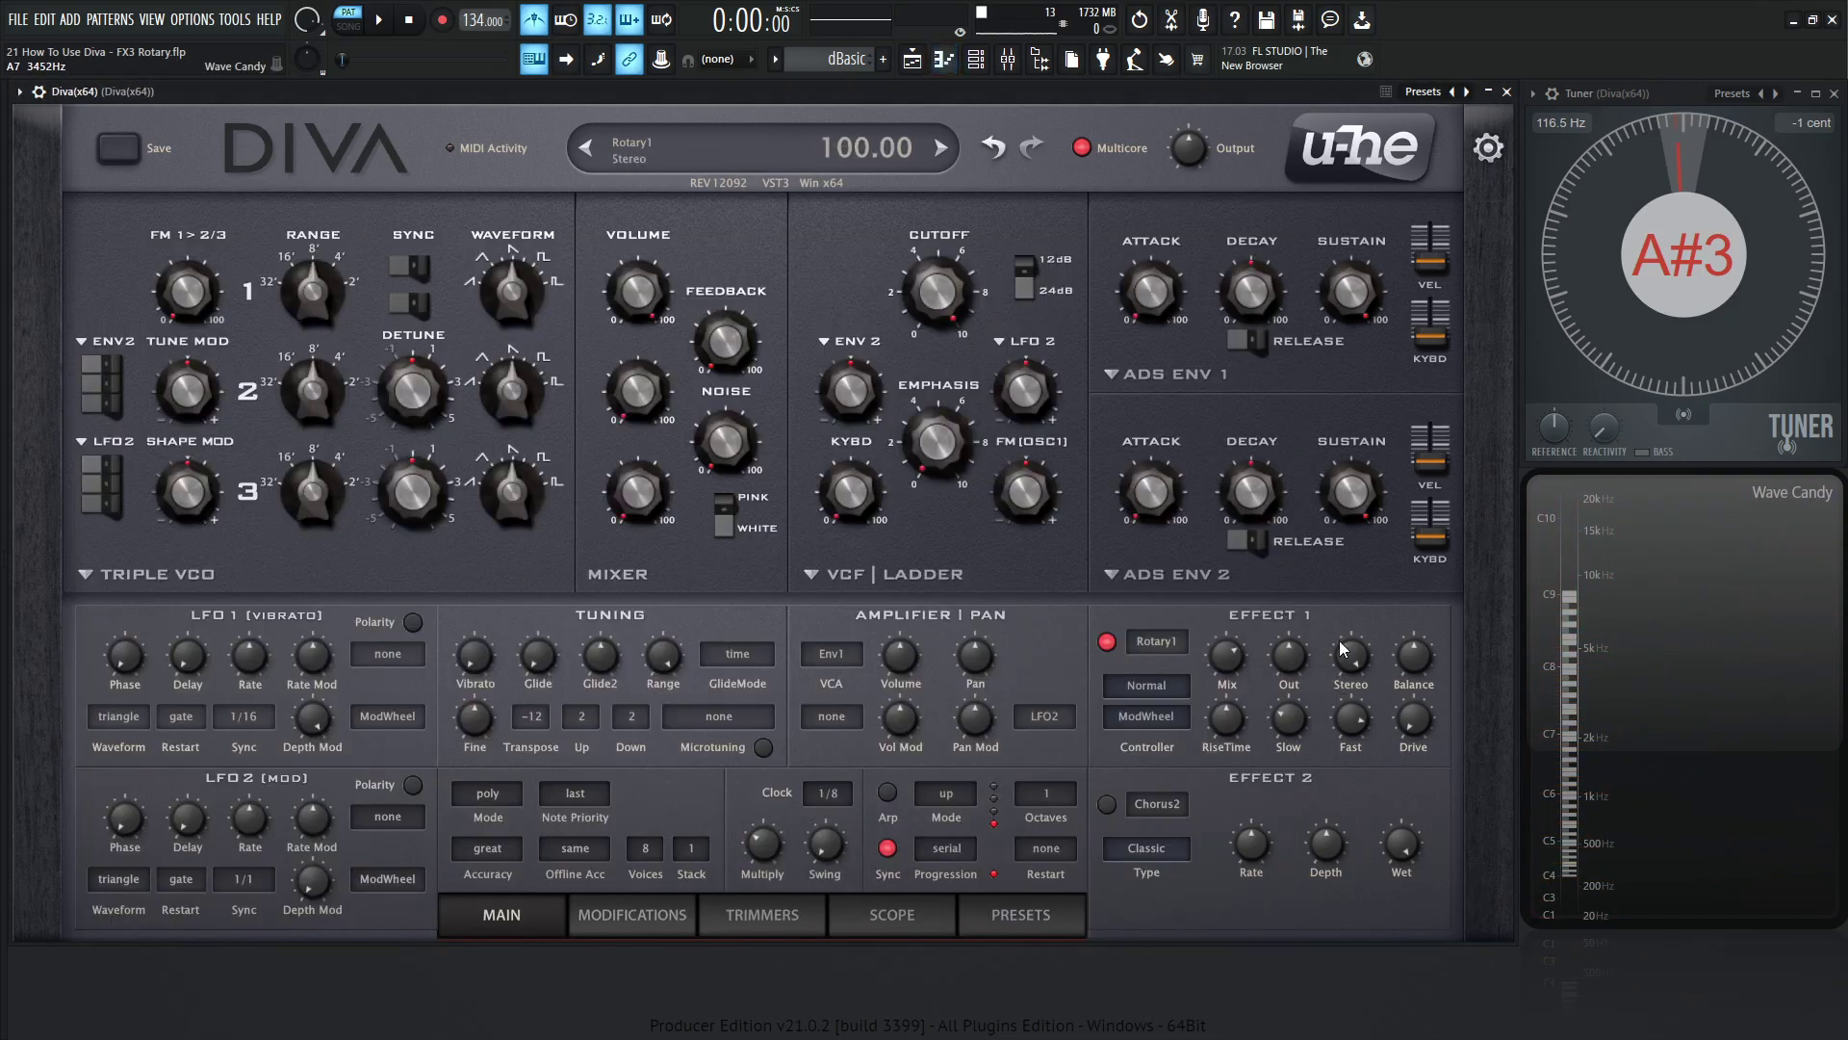
drag(1228, 667, 1293, 655)
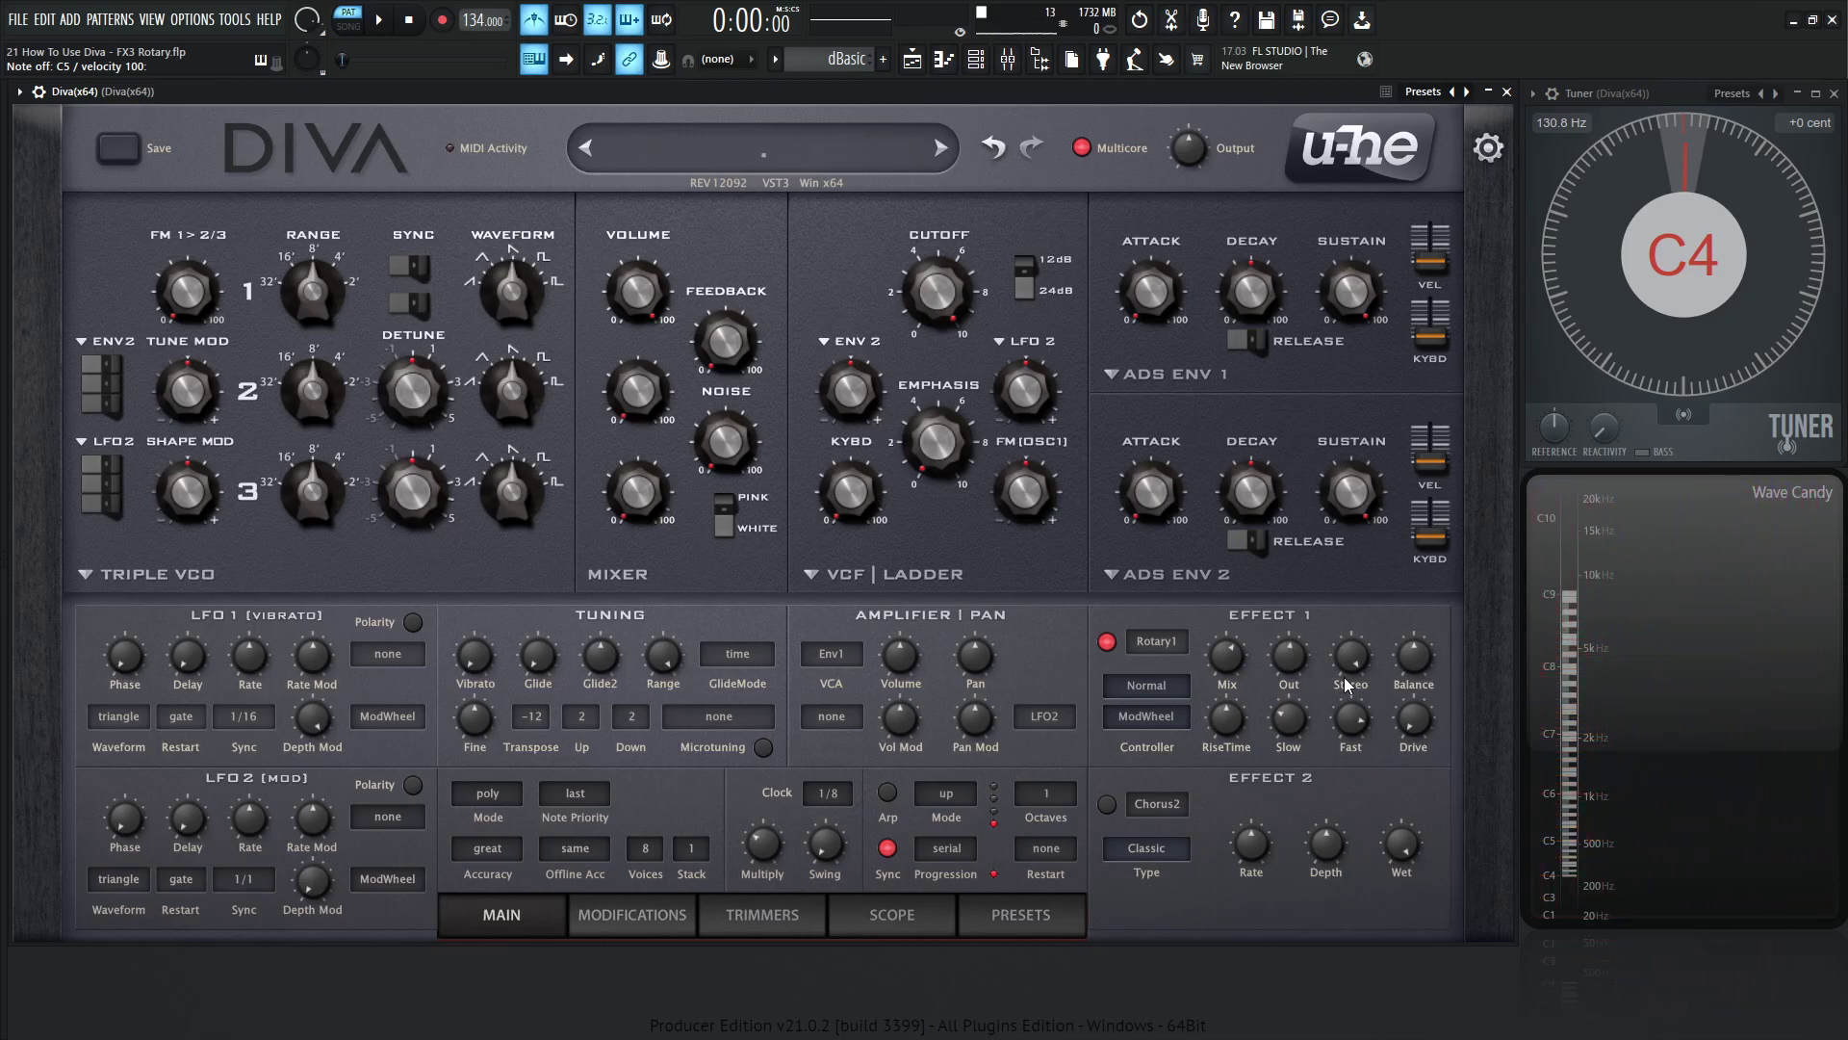
mouse_move(1345, 664)
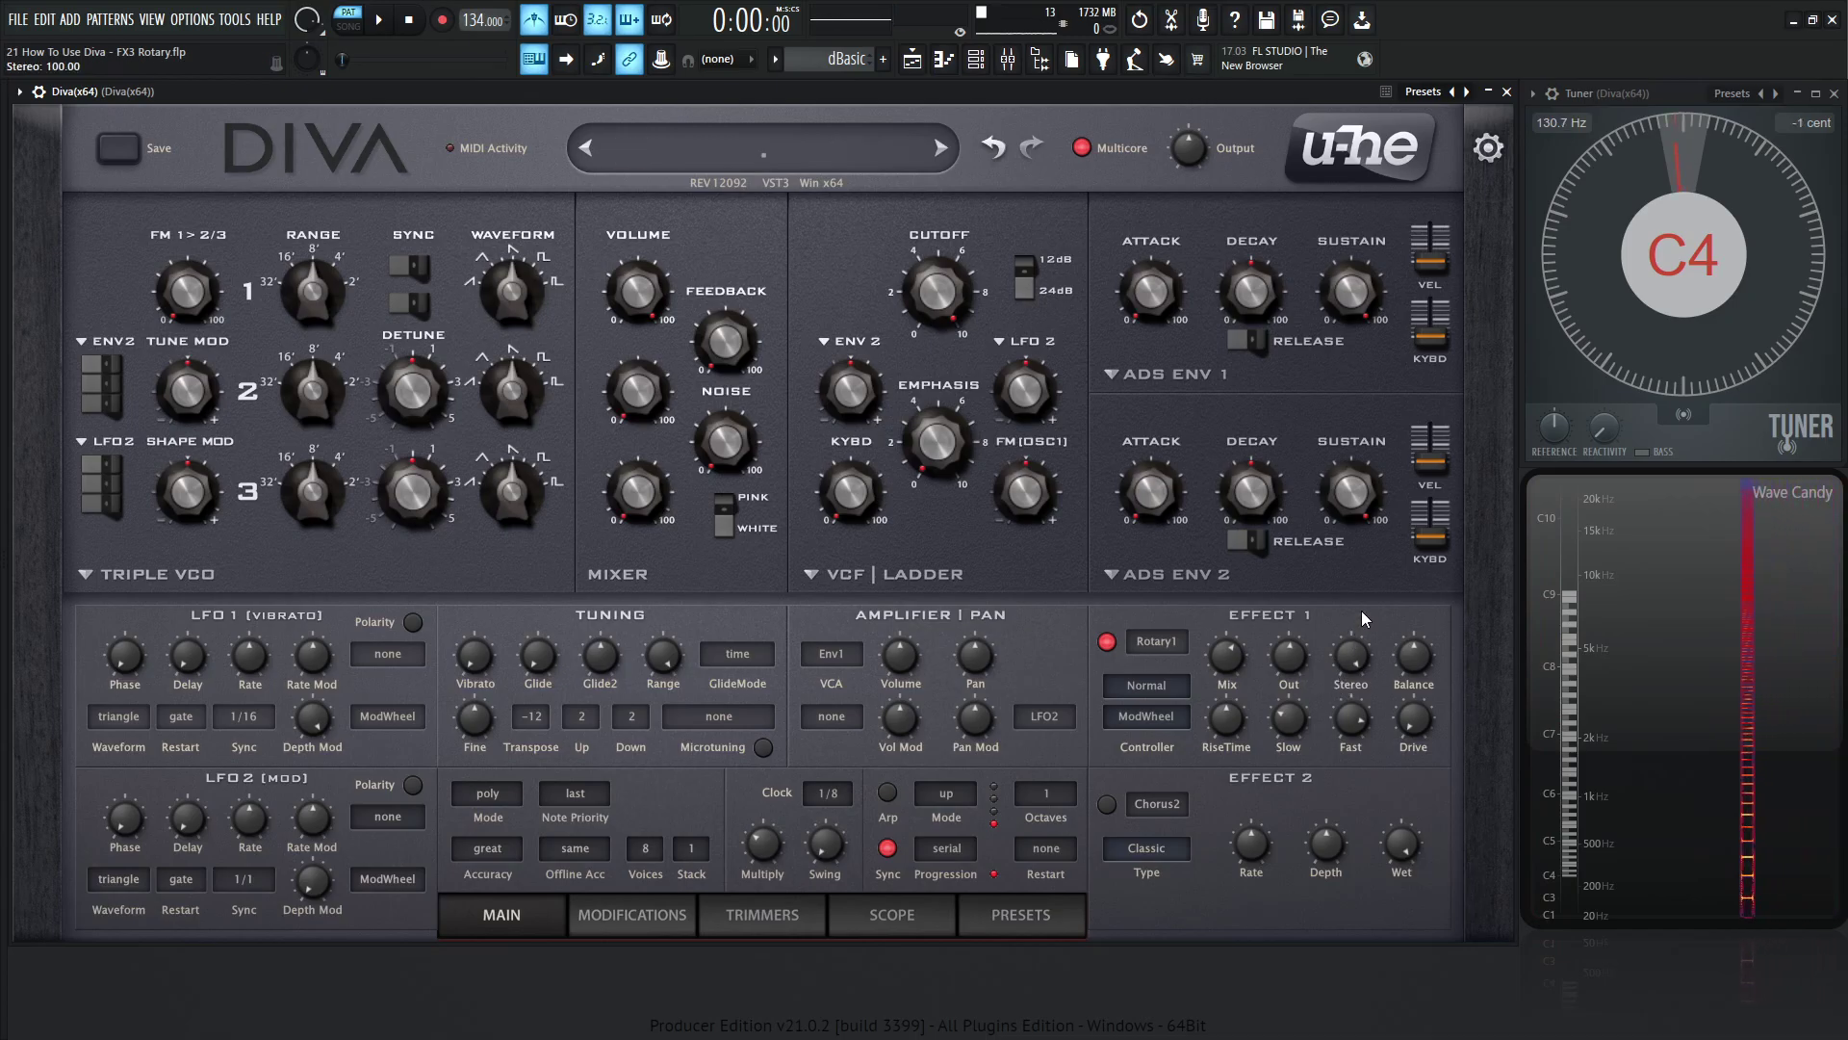
drag(1353, 659, 1354, 688)
drag(1357, 816, 1353, 717)
drag(1358, 872, 1359, 628)
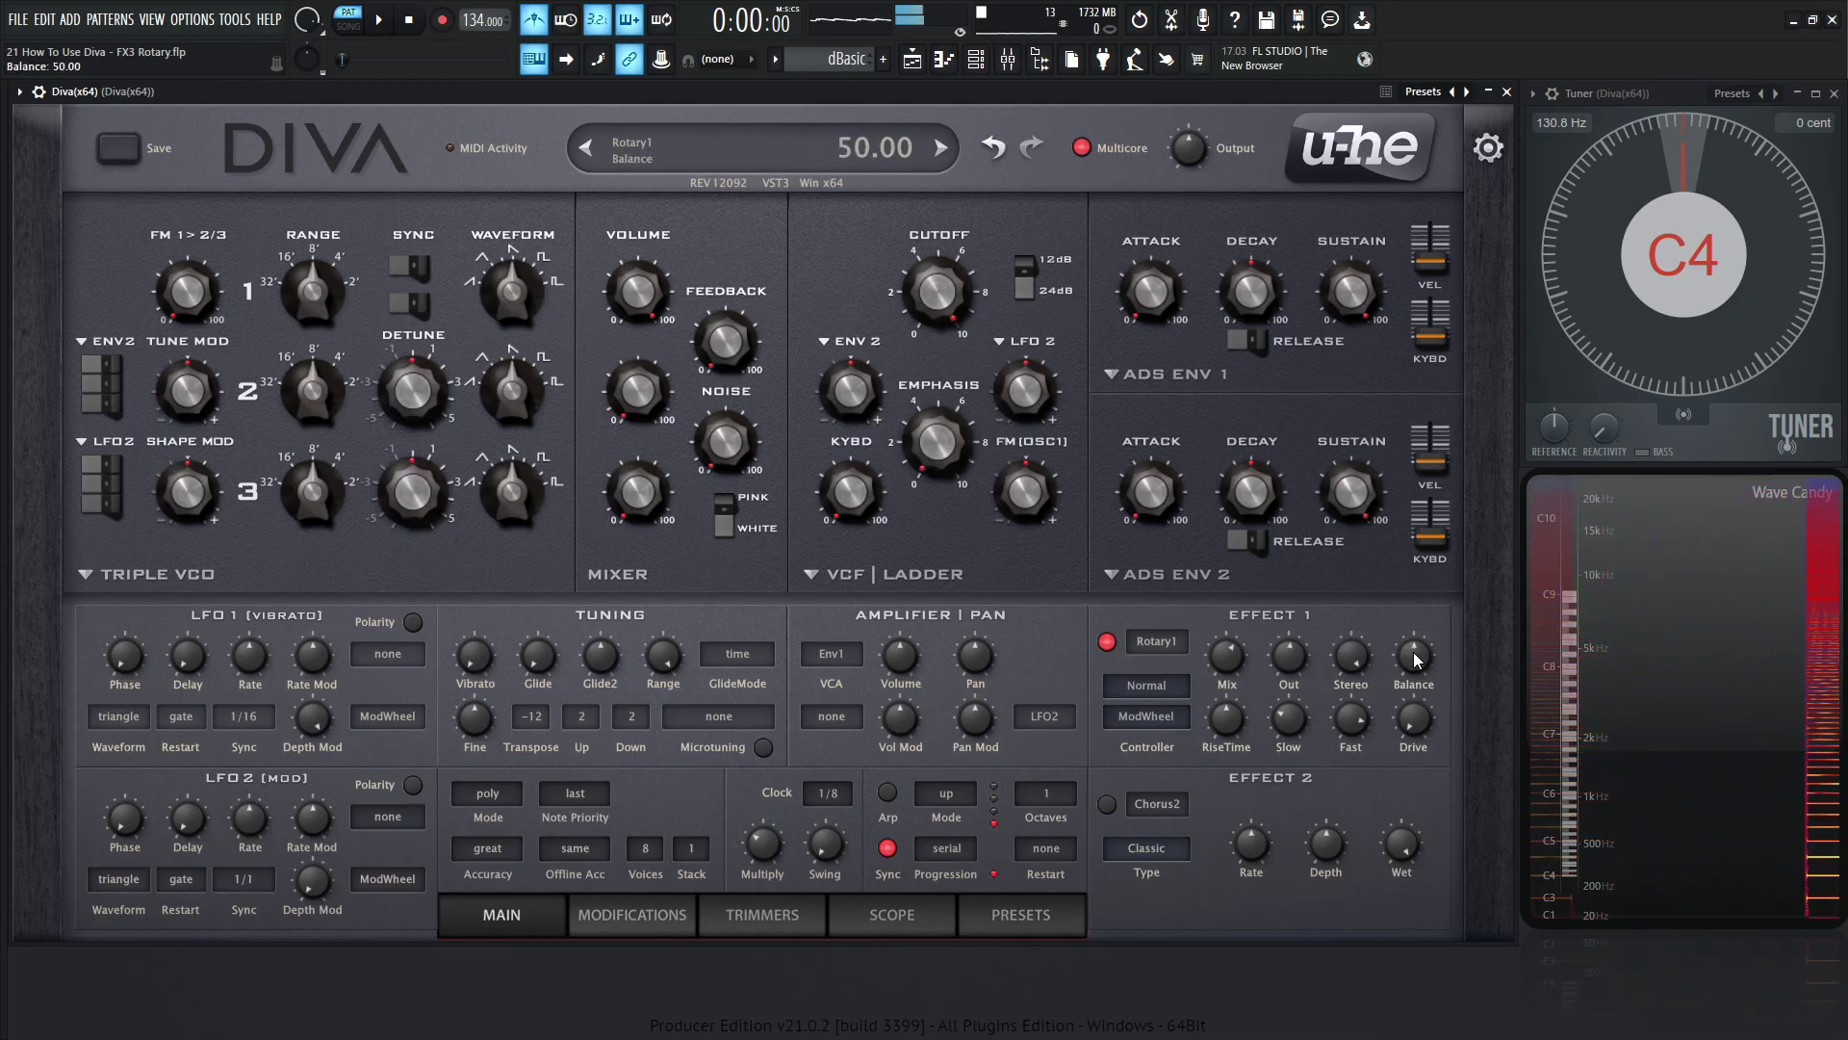
Sweep the Rotary1 Balance between 0 and 100, reset it to 50, then settle it at 48.50
drag(1412, 655, 1406, 727)
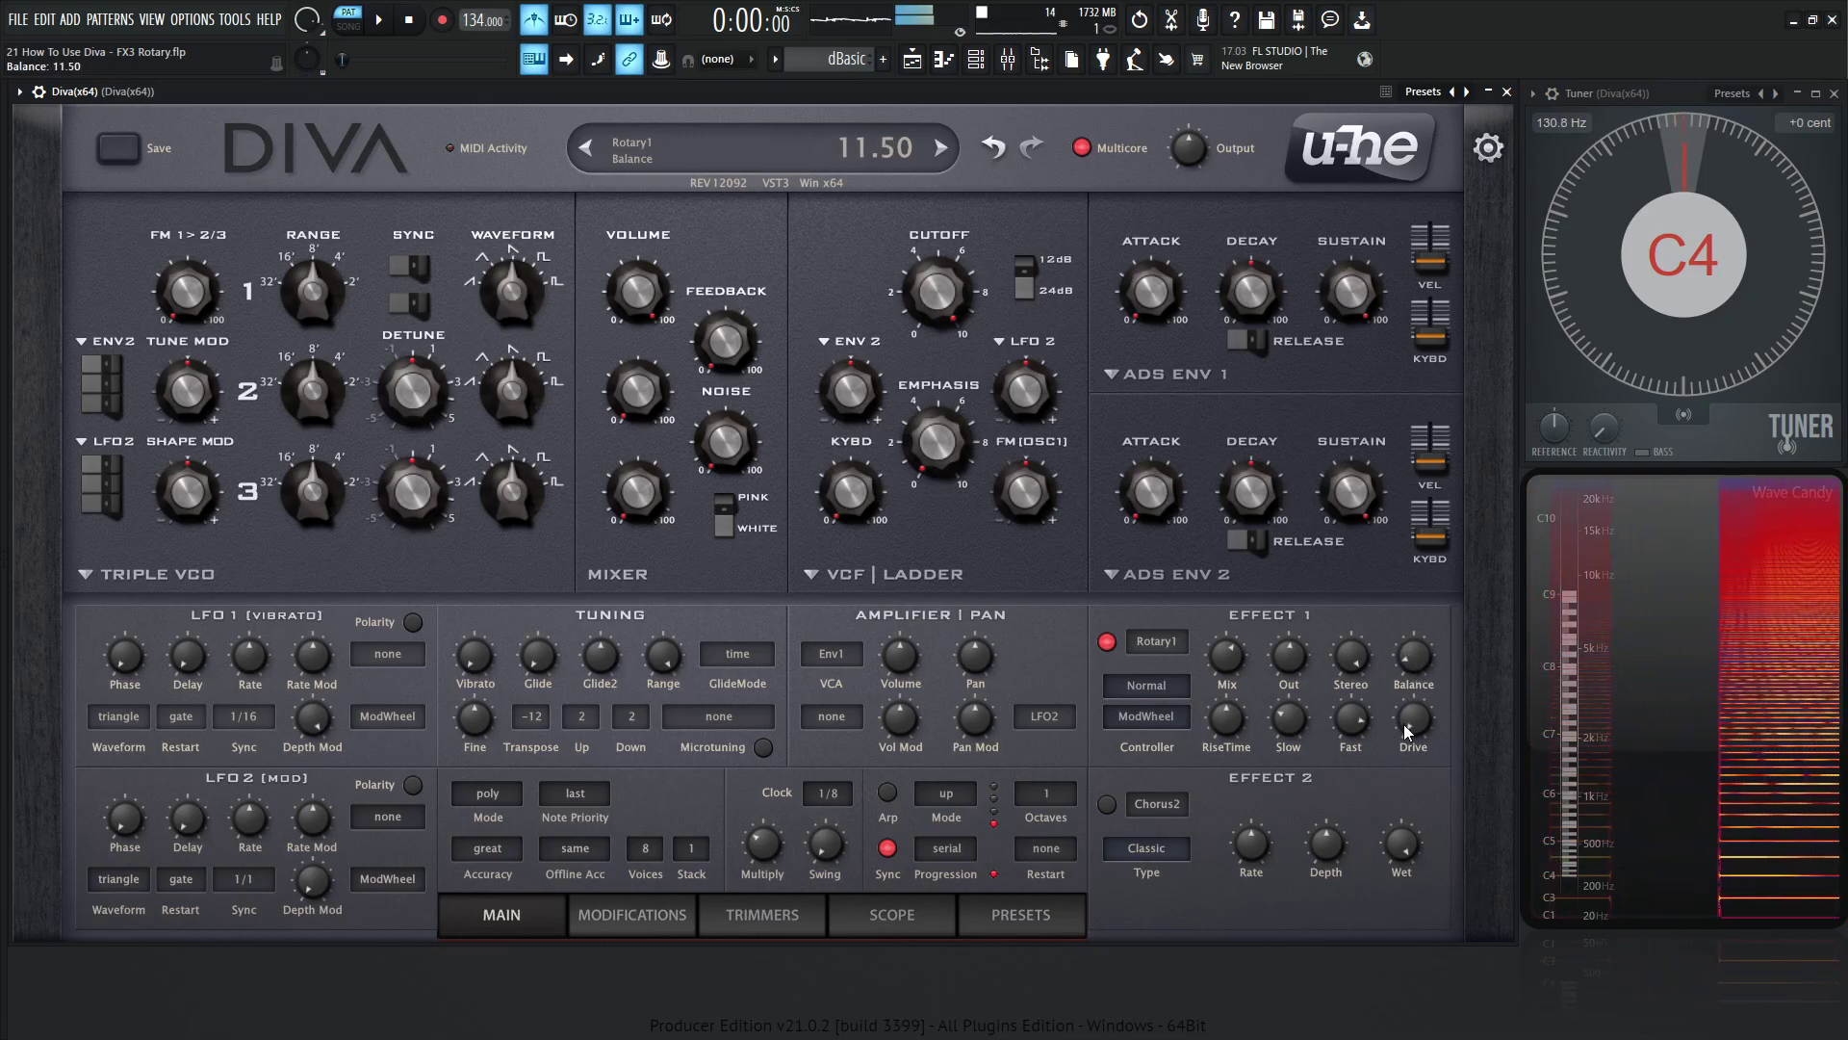
drag(1411, 660, 1415, 431)
mouse_move(1396, 723)
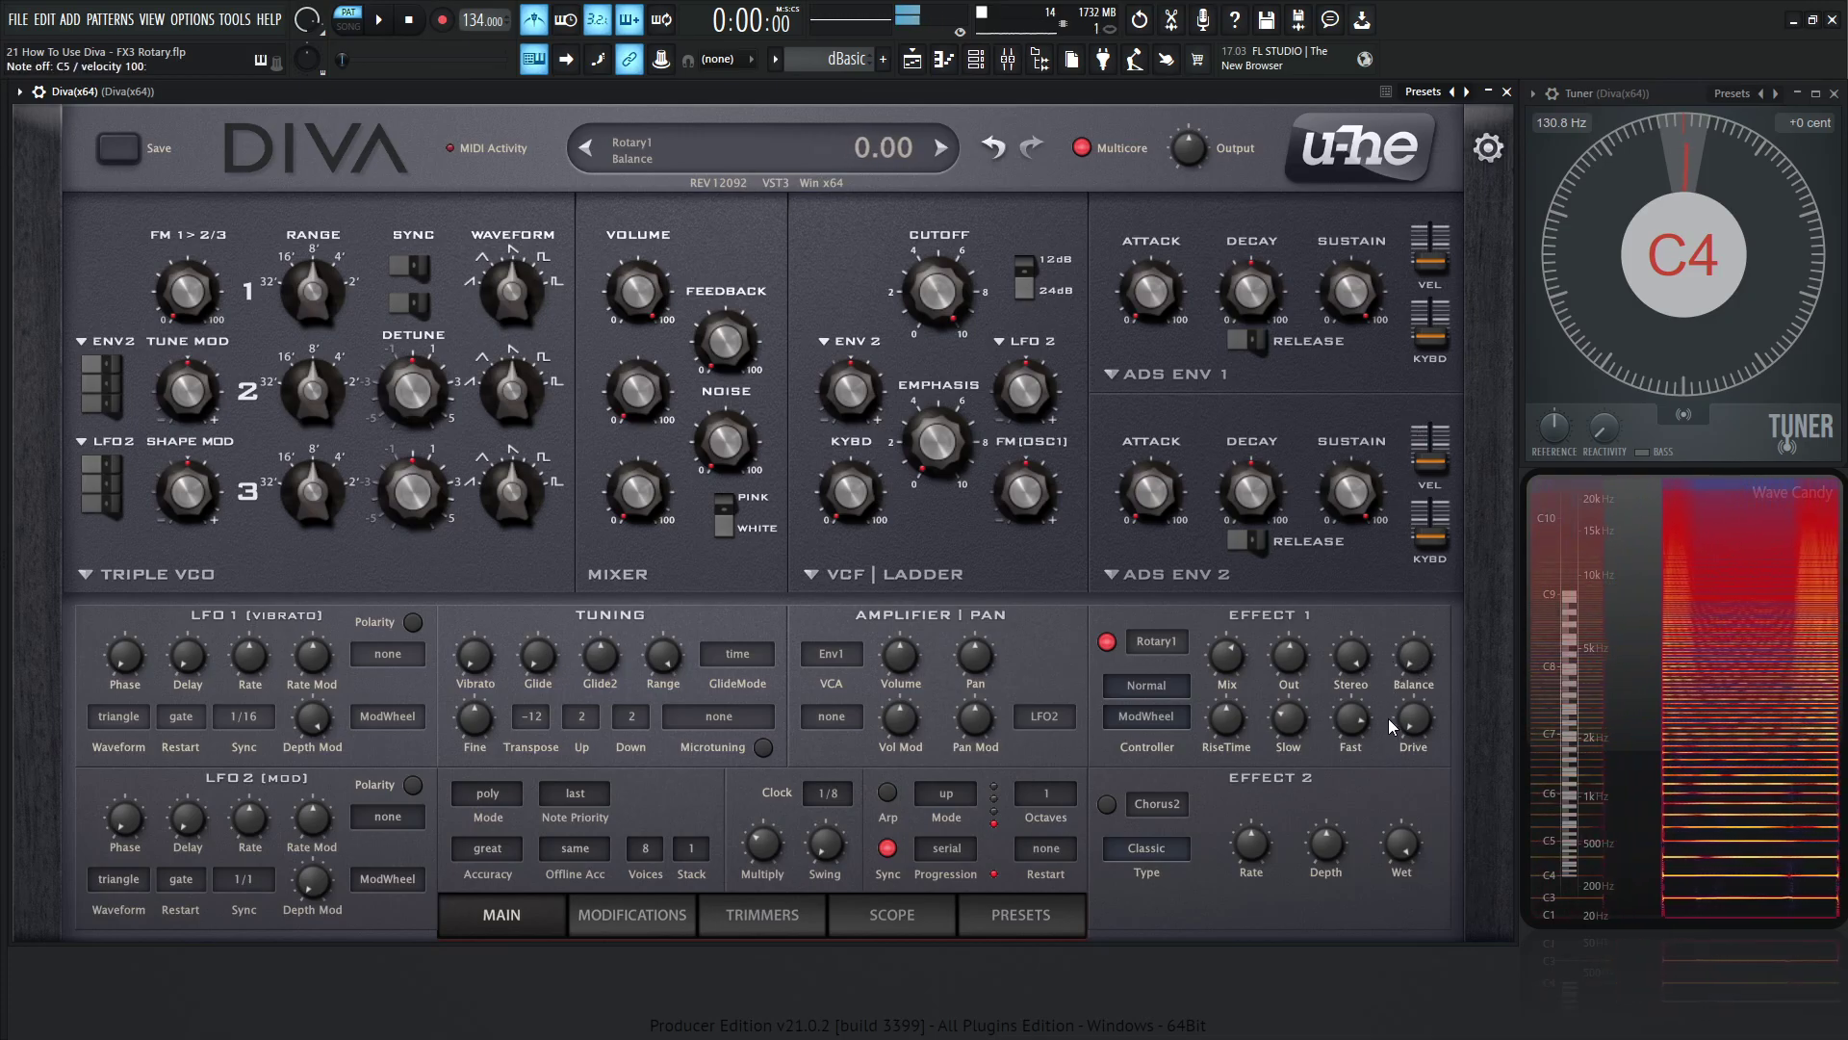
double_click(1414, 662)
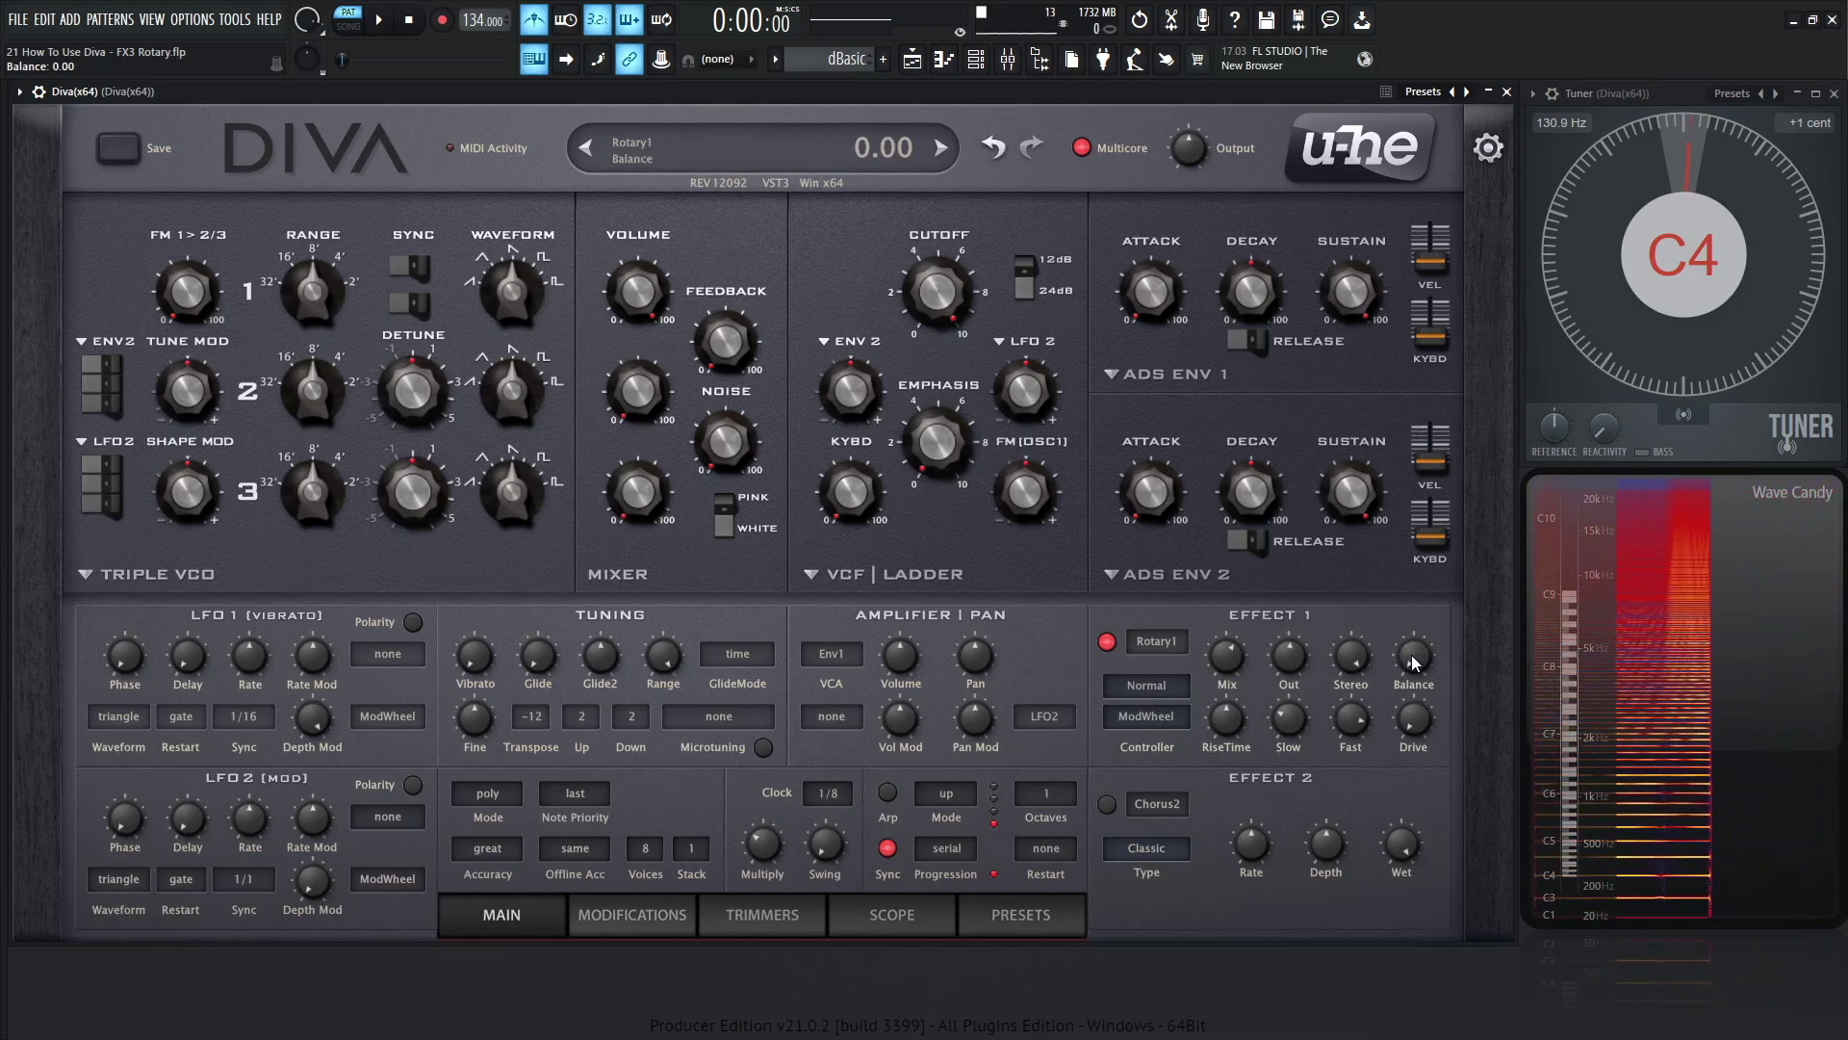
double_click(1411, 660)
drag(1411, 660, 1405, 752)
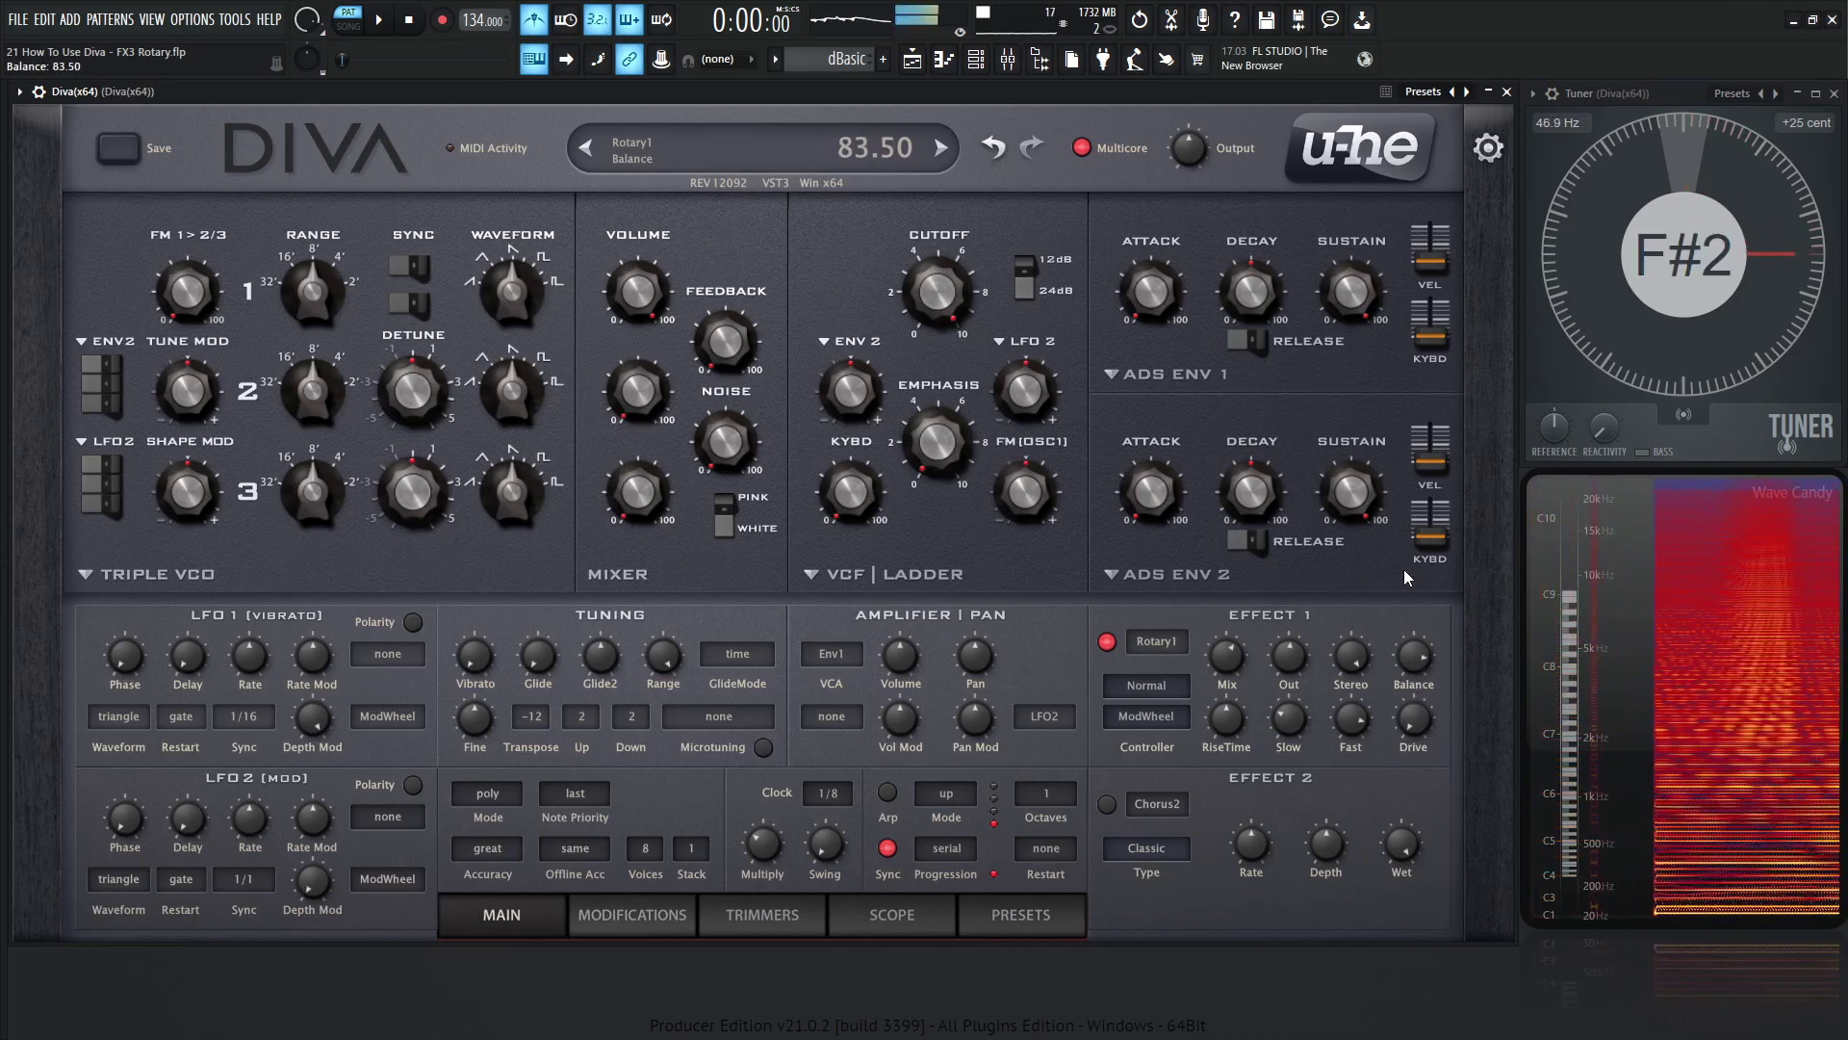
drag(1403, 569, 1410, 736)
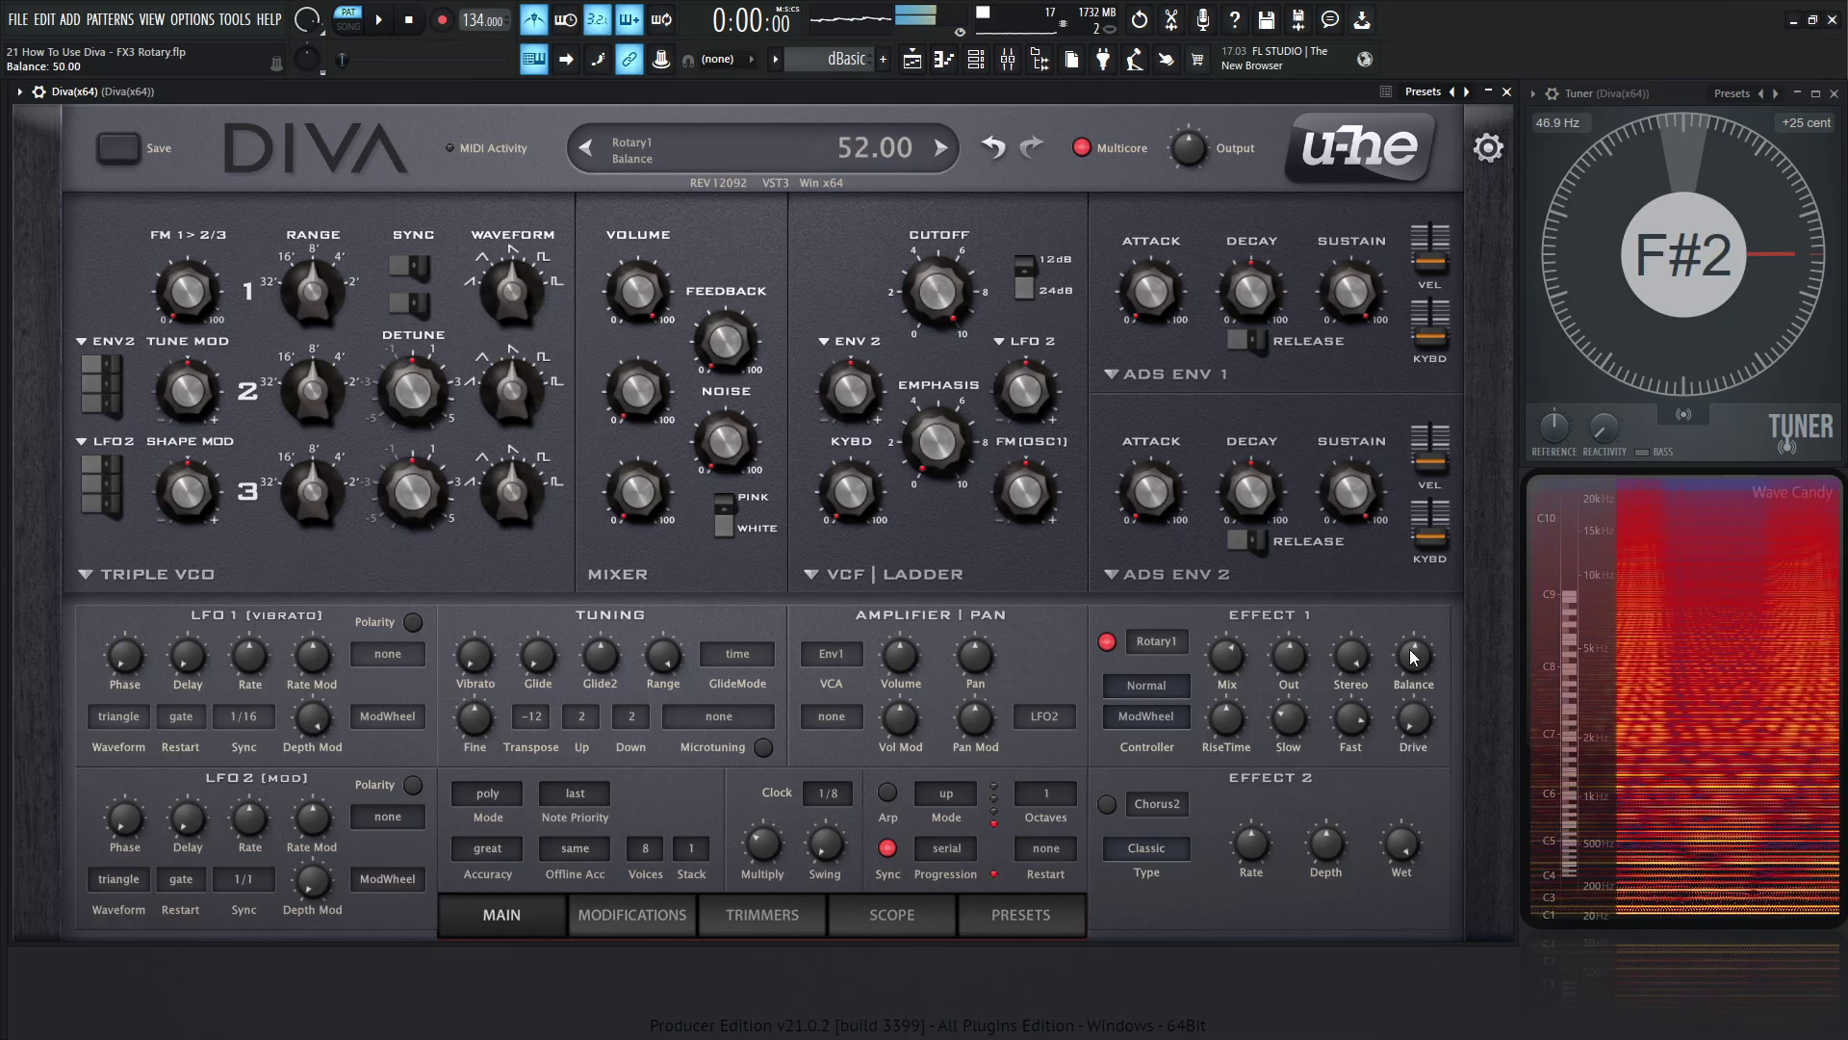
drag(1413, 654, 1402, 736)
drag(1413, 608, 1391, 659)
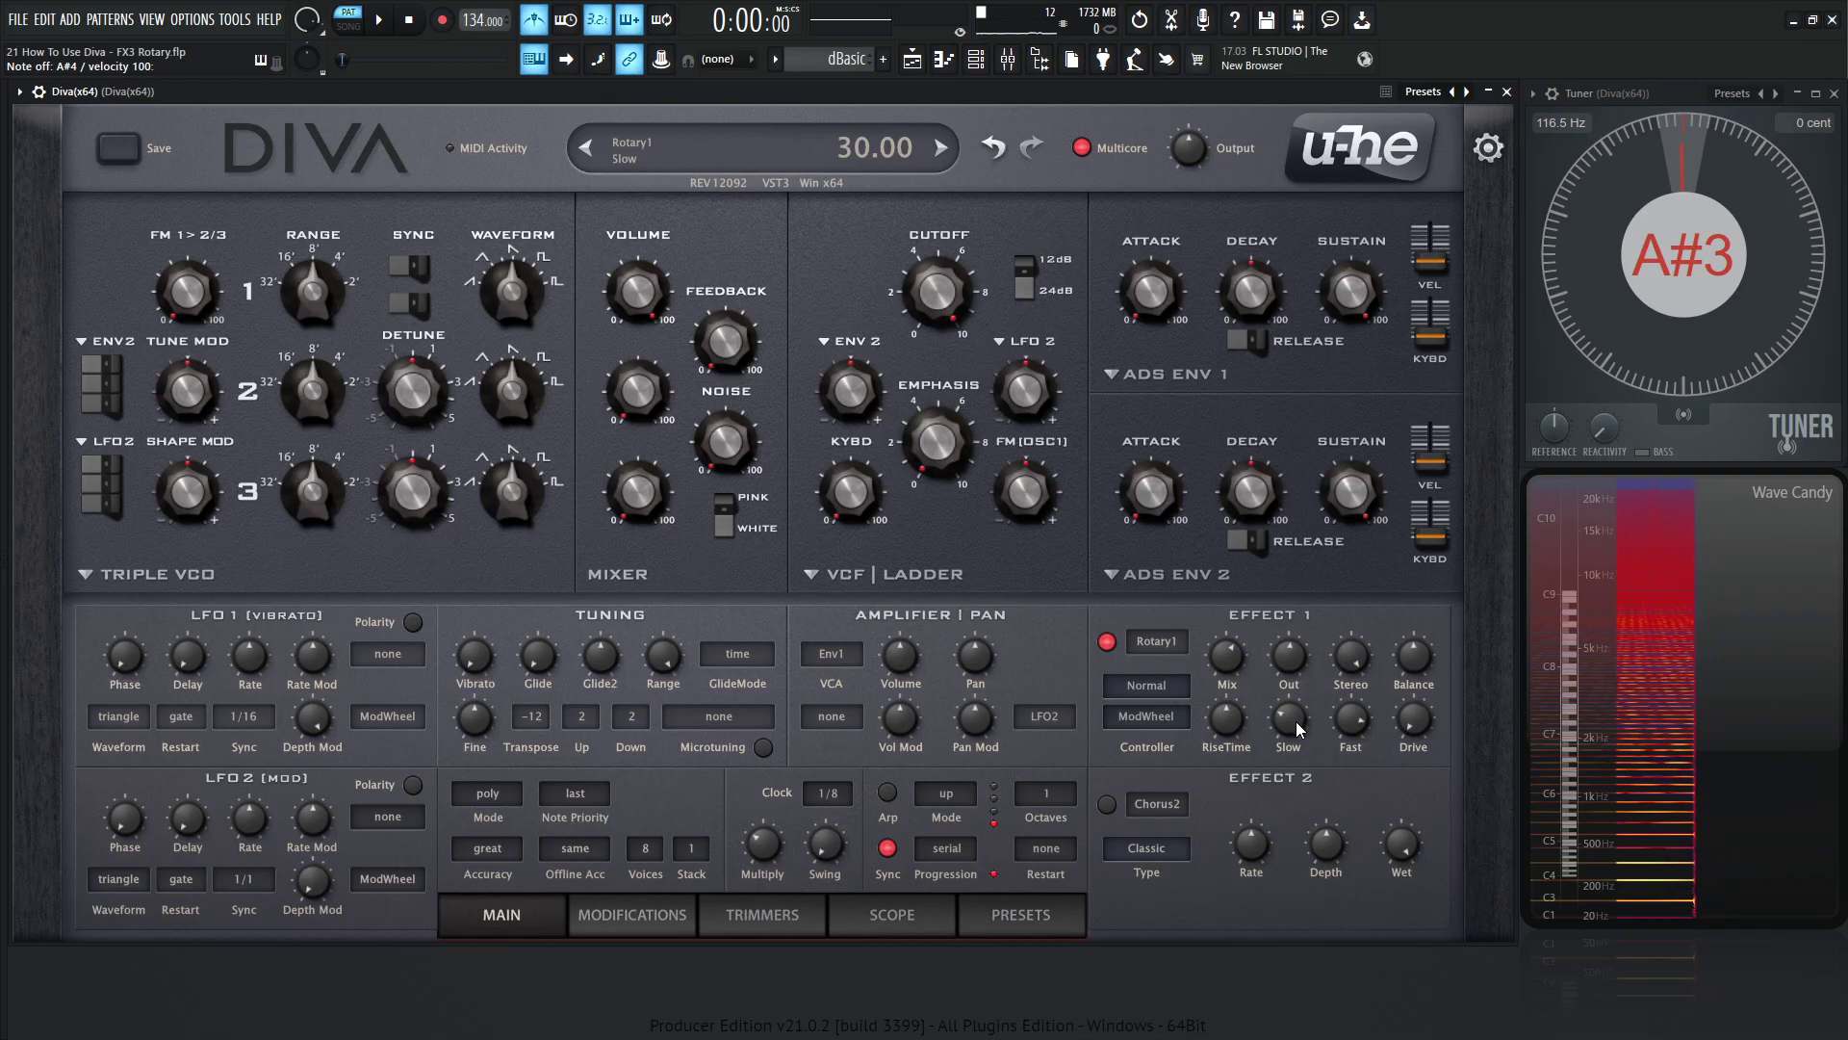
Push the Rotary1 Slow speed up to 100, then bring it back down to 68.50
drag(1295, 725, 1351, 638)
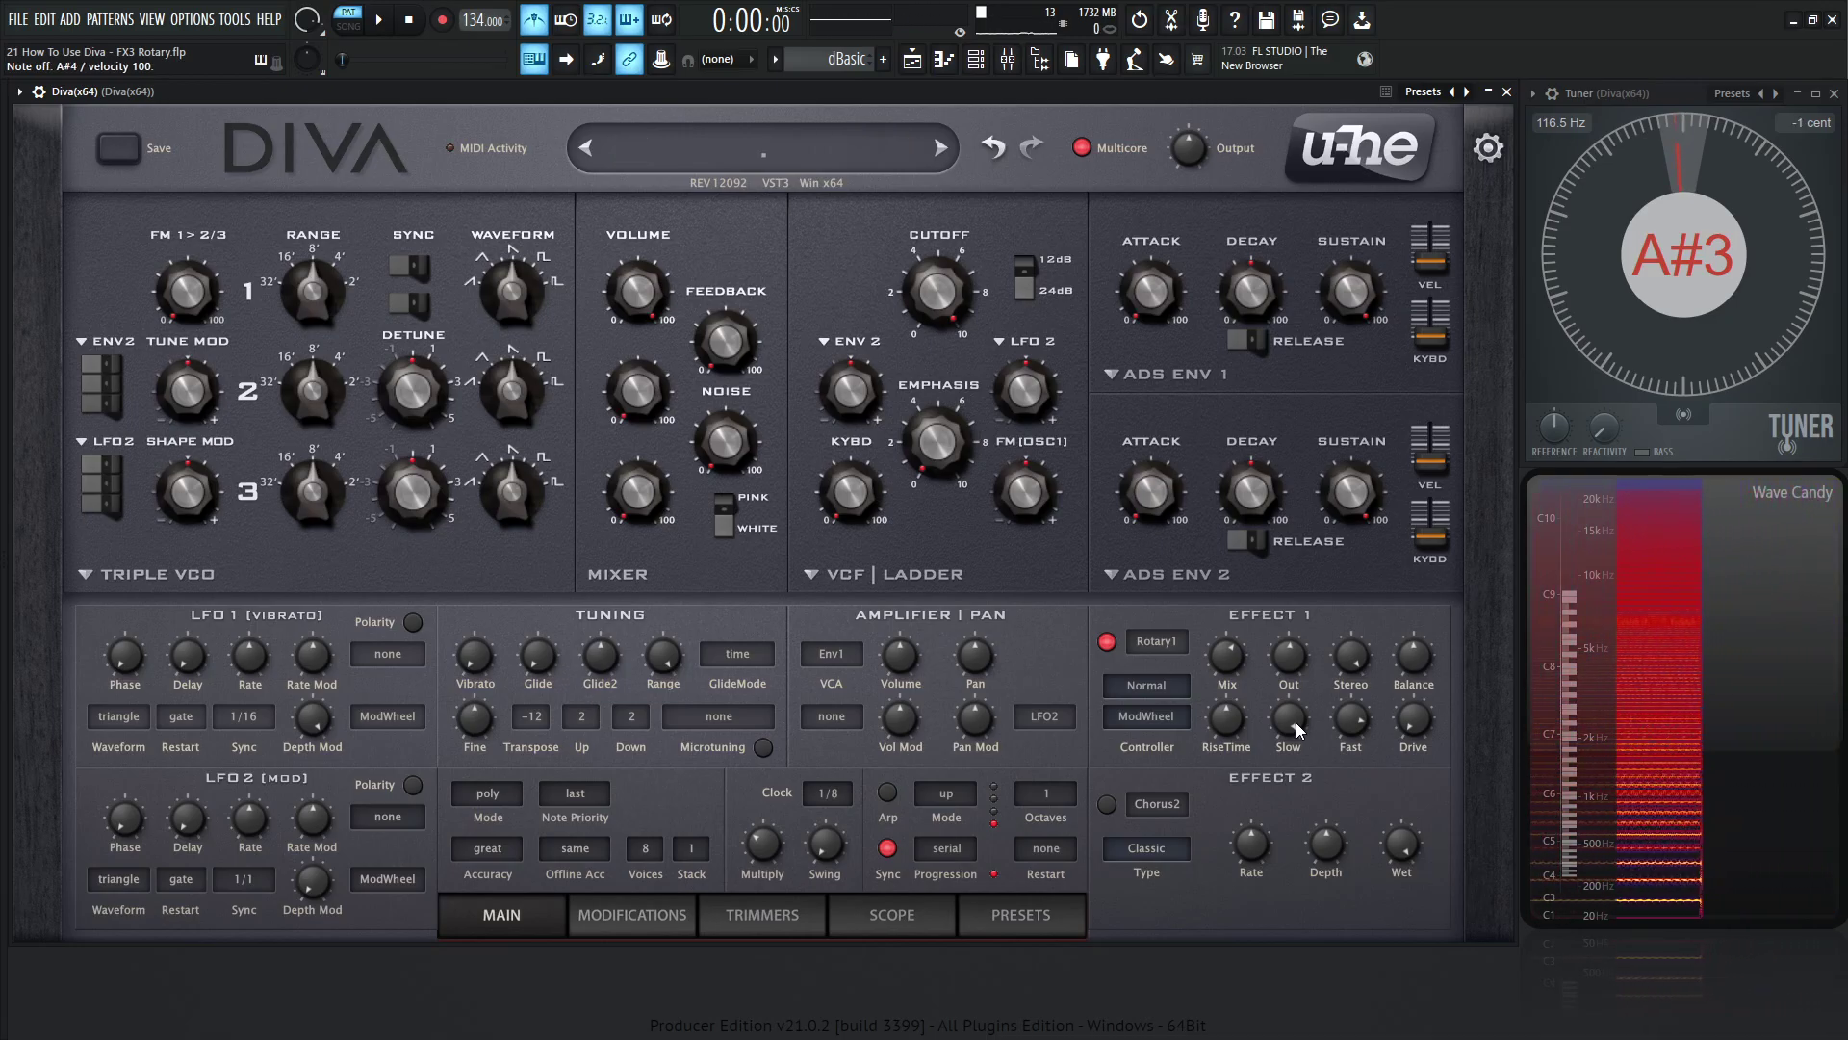
drag(1299, 732, 1299, 892)
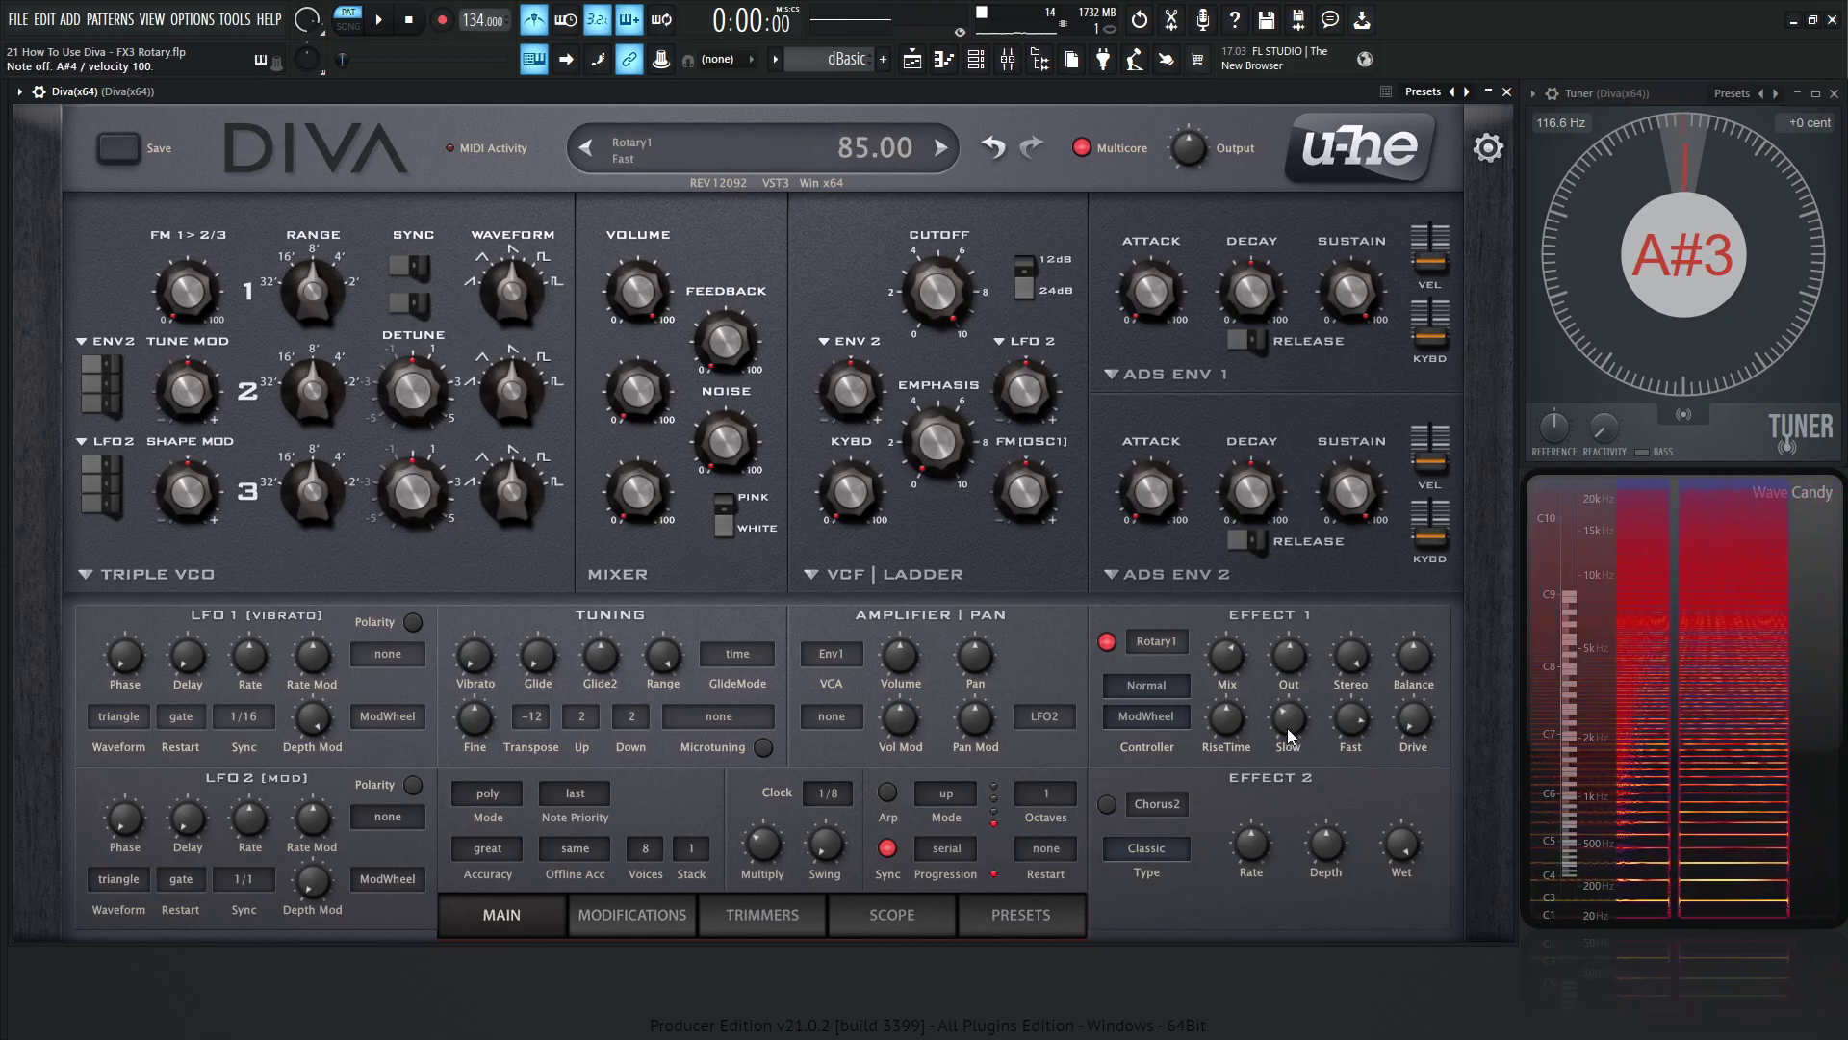
Check the rotary speed controller list and the Control B CC preference, leaving ModWheel and all defaults unchanged
click(1150, 720)
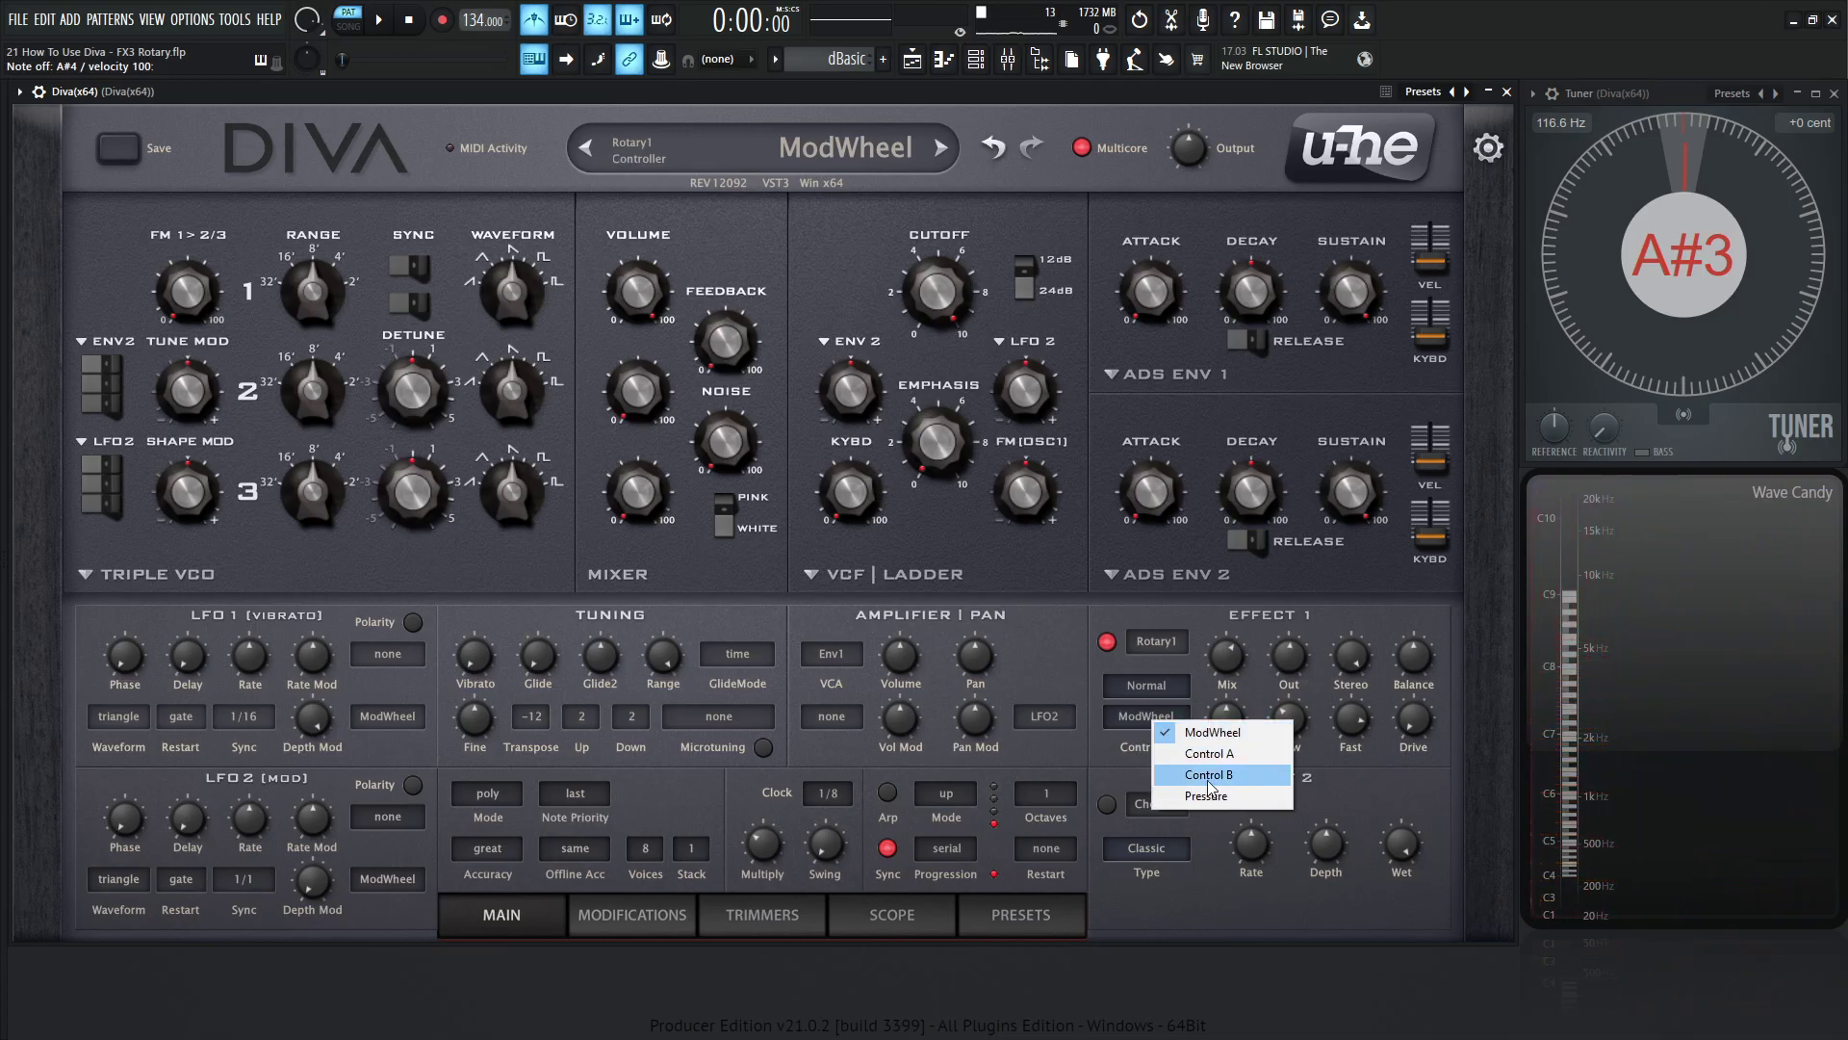
click(1107, 755)
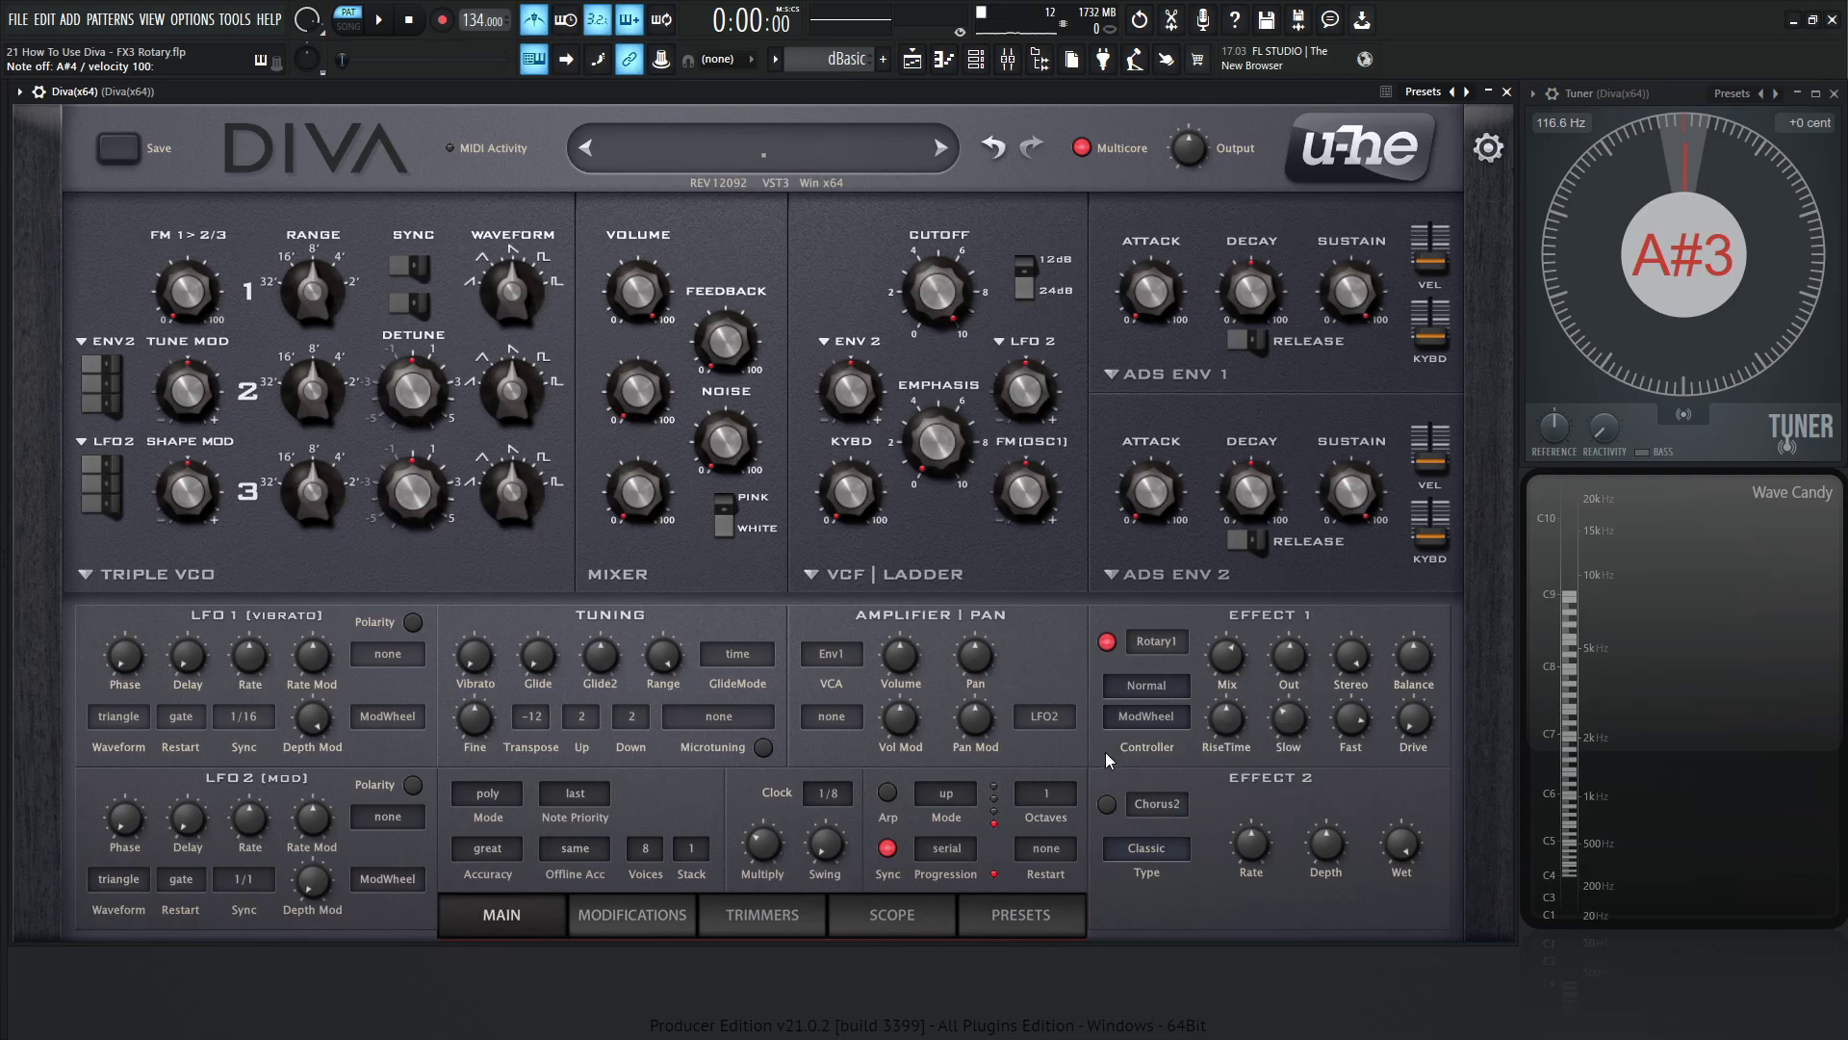
click(1489, 161)
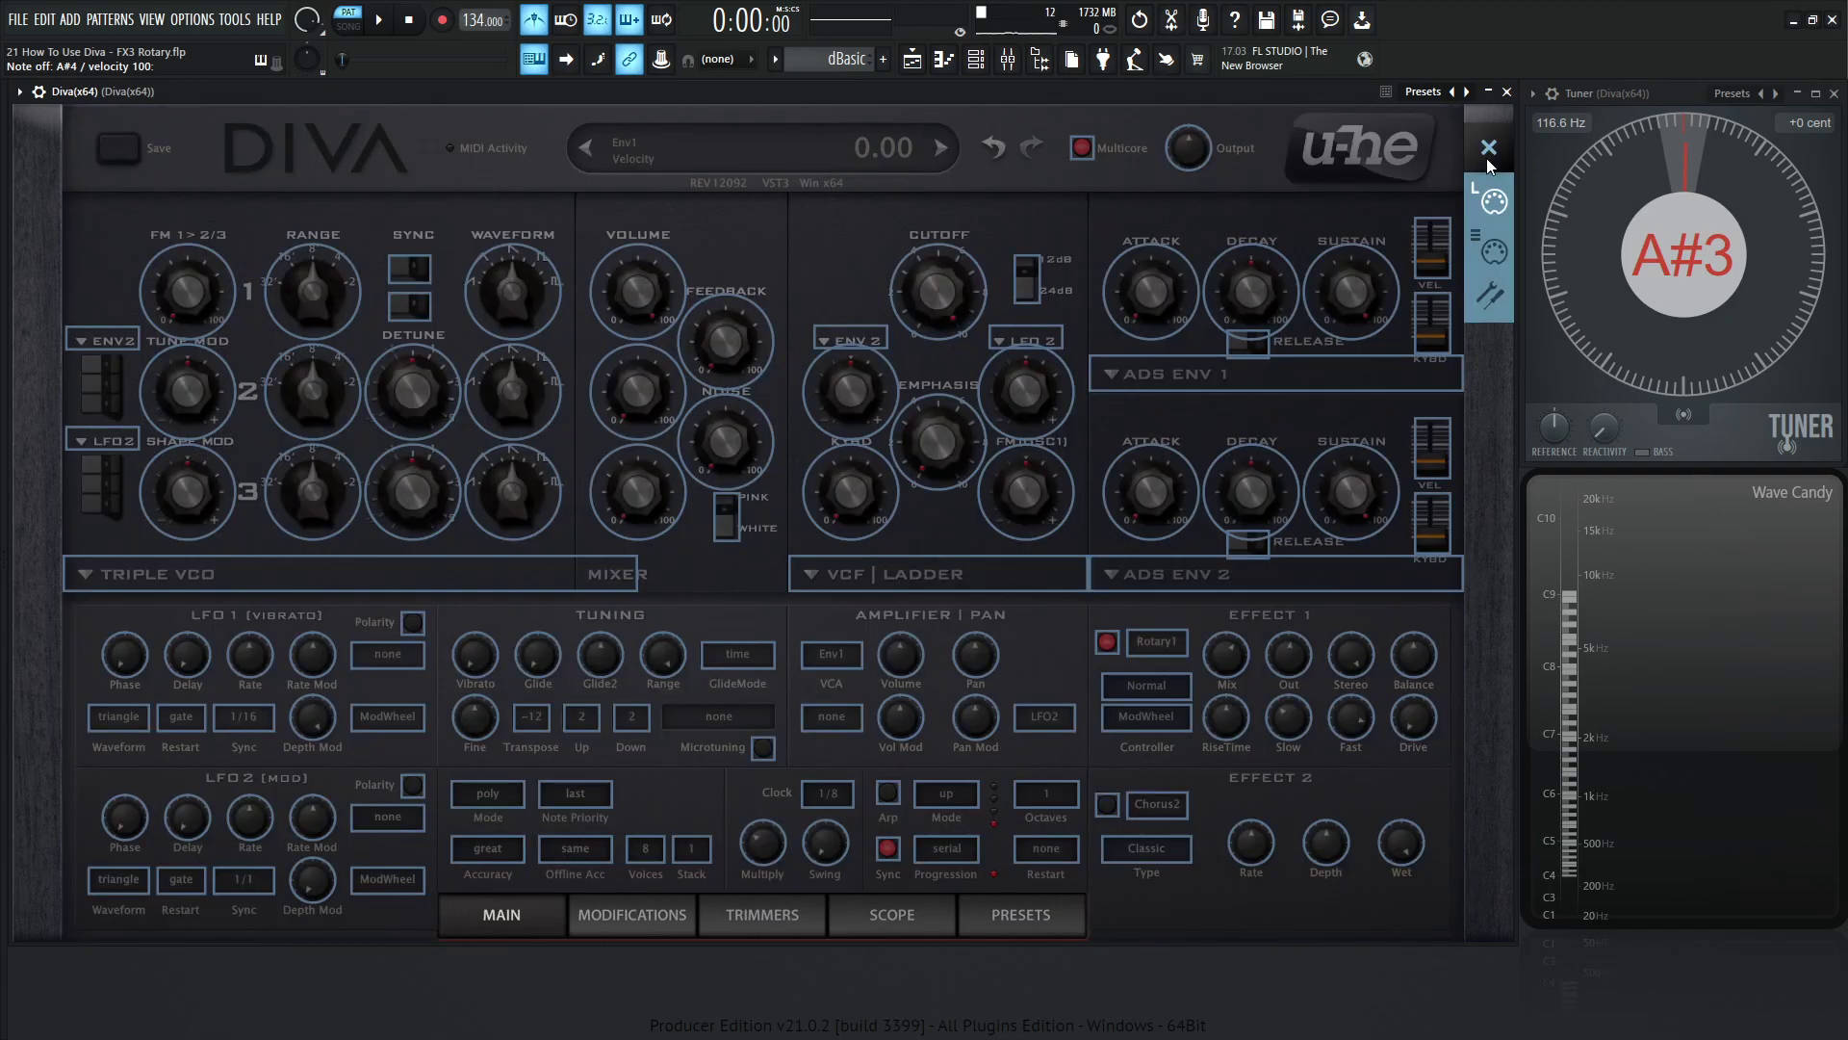
click(1492, 295)
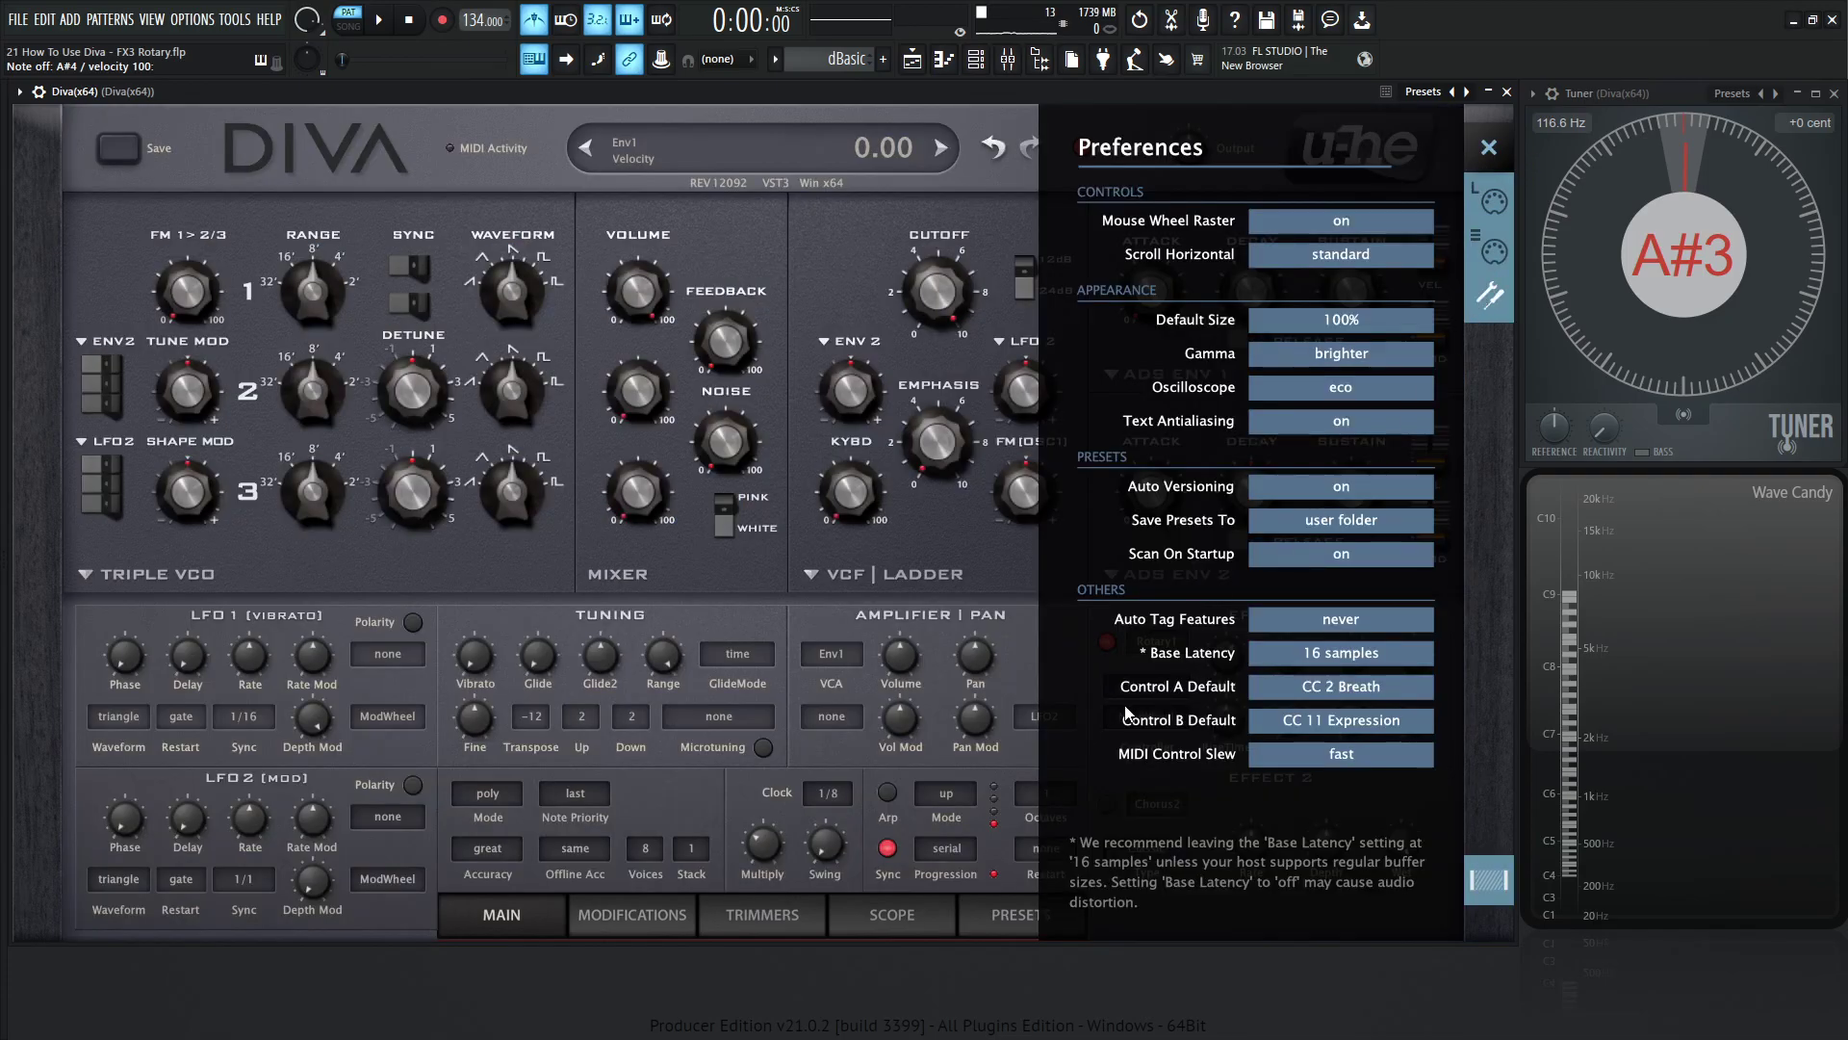
click(1289, 724)
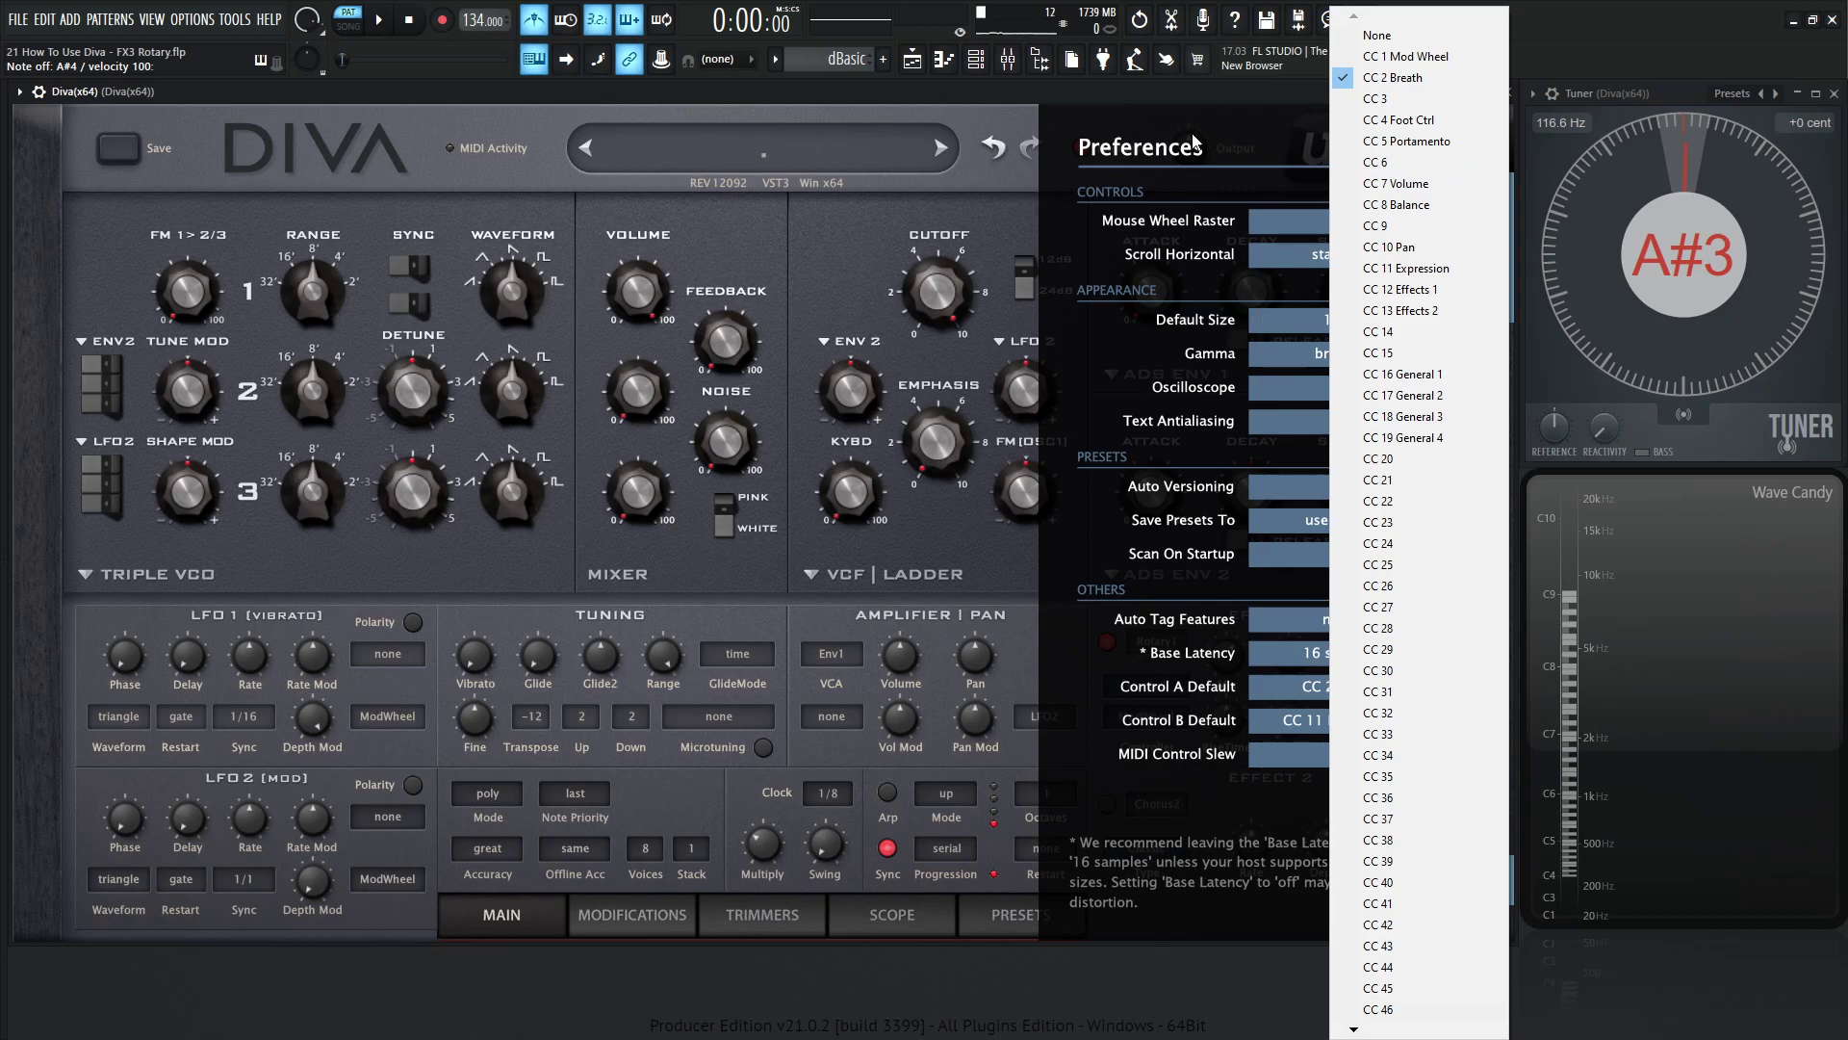
click(1095, 529)
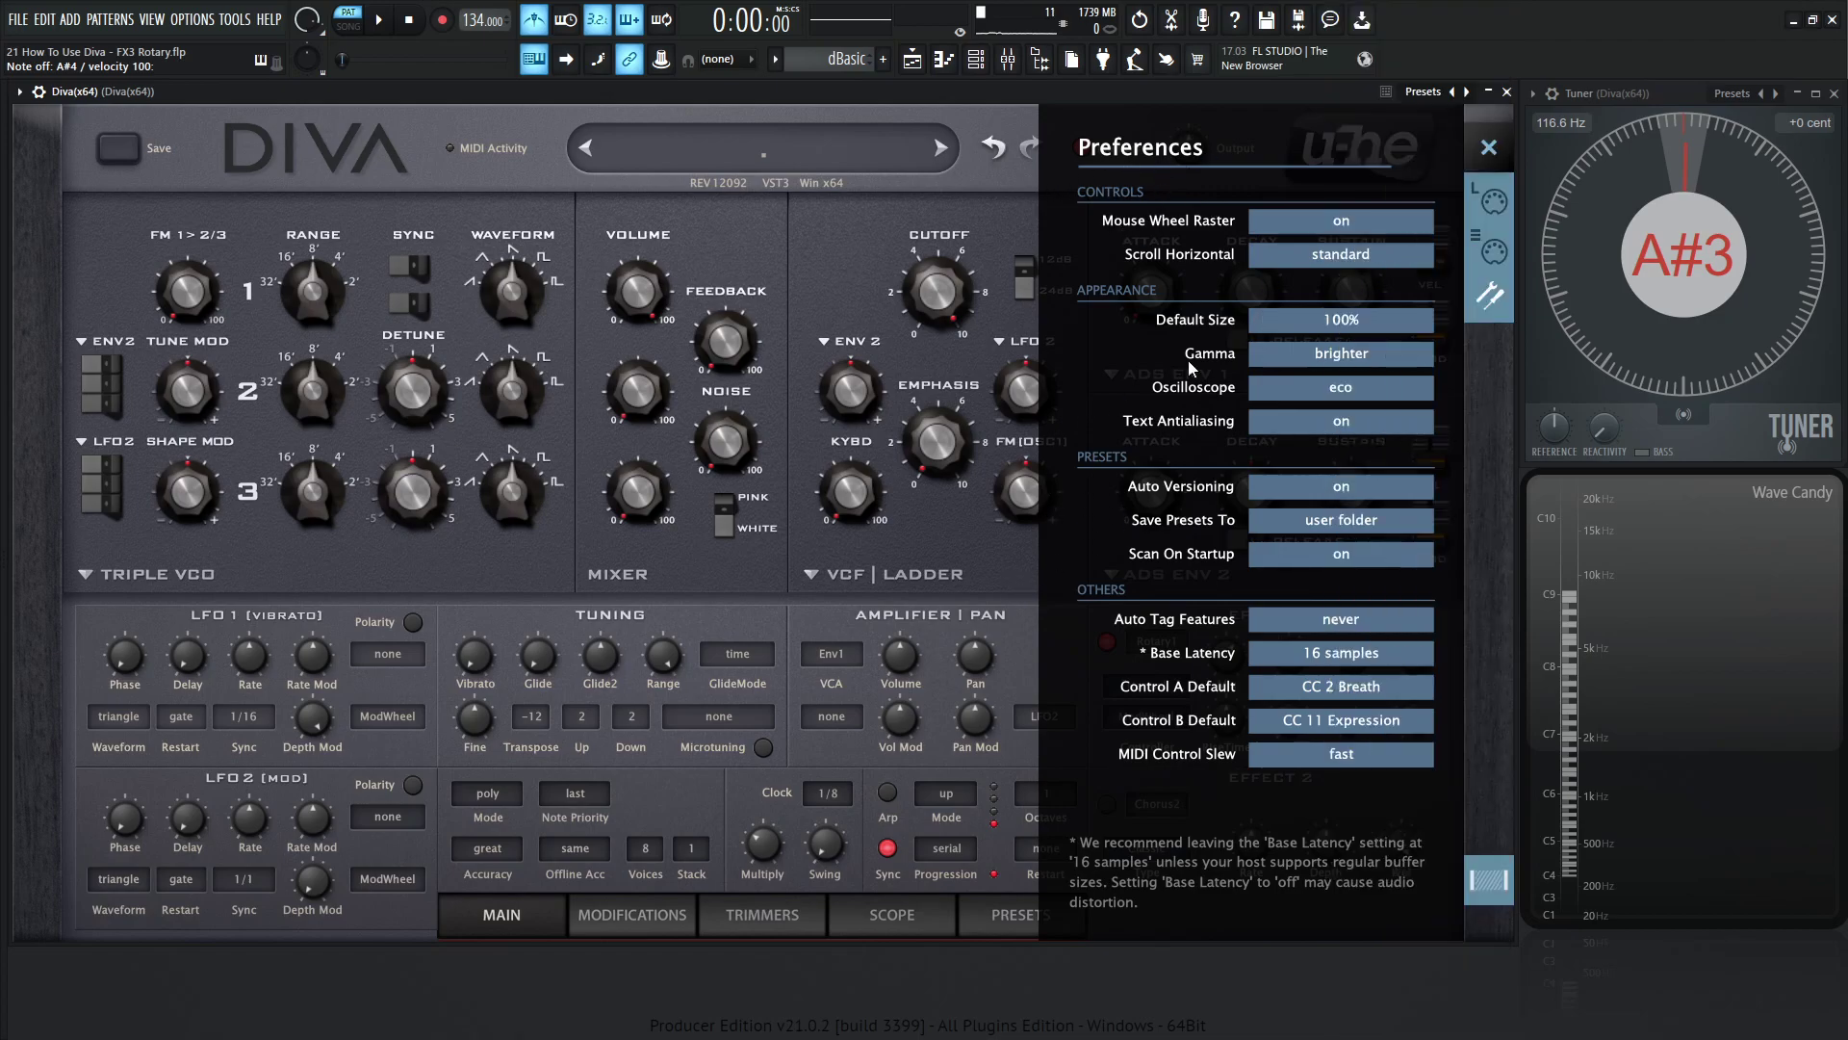
click(1489, 149)
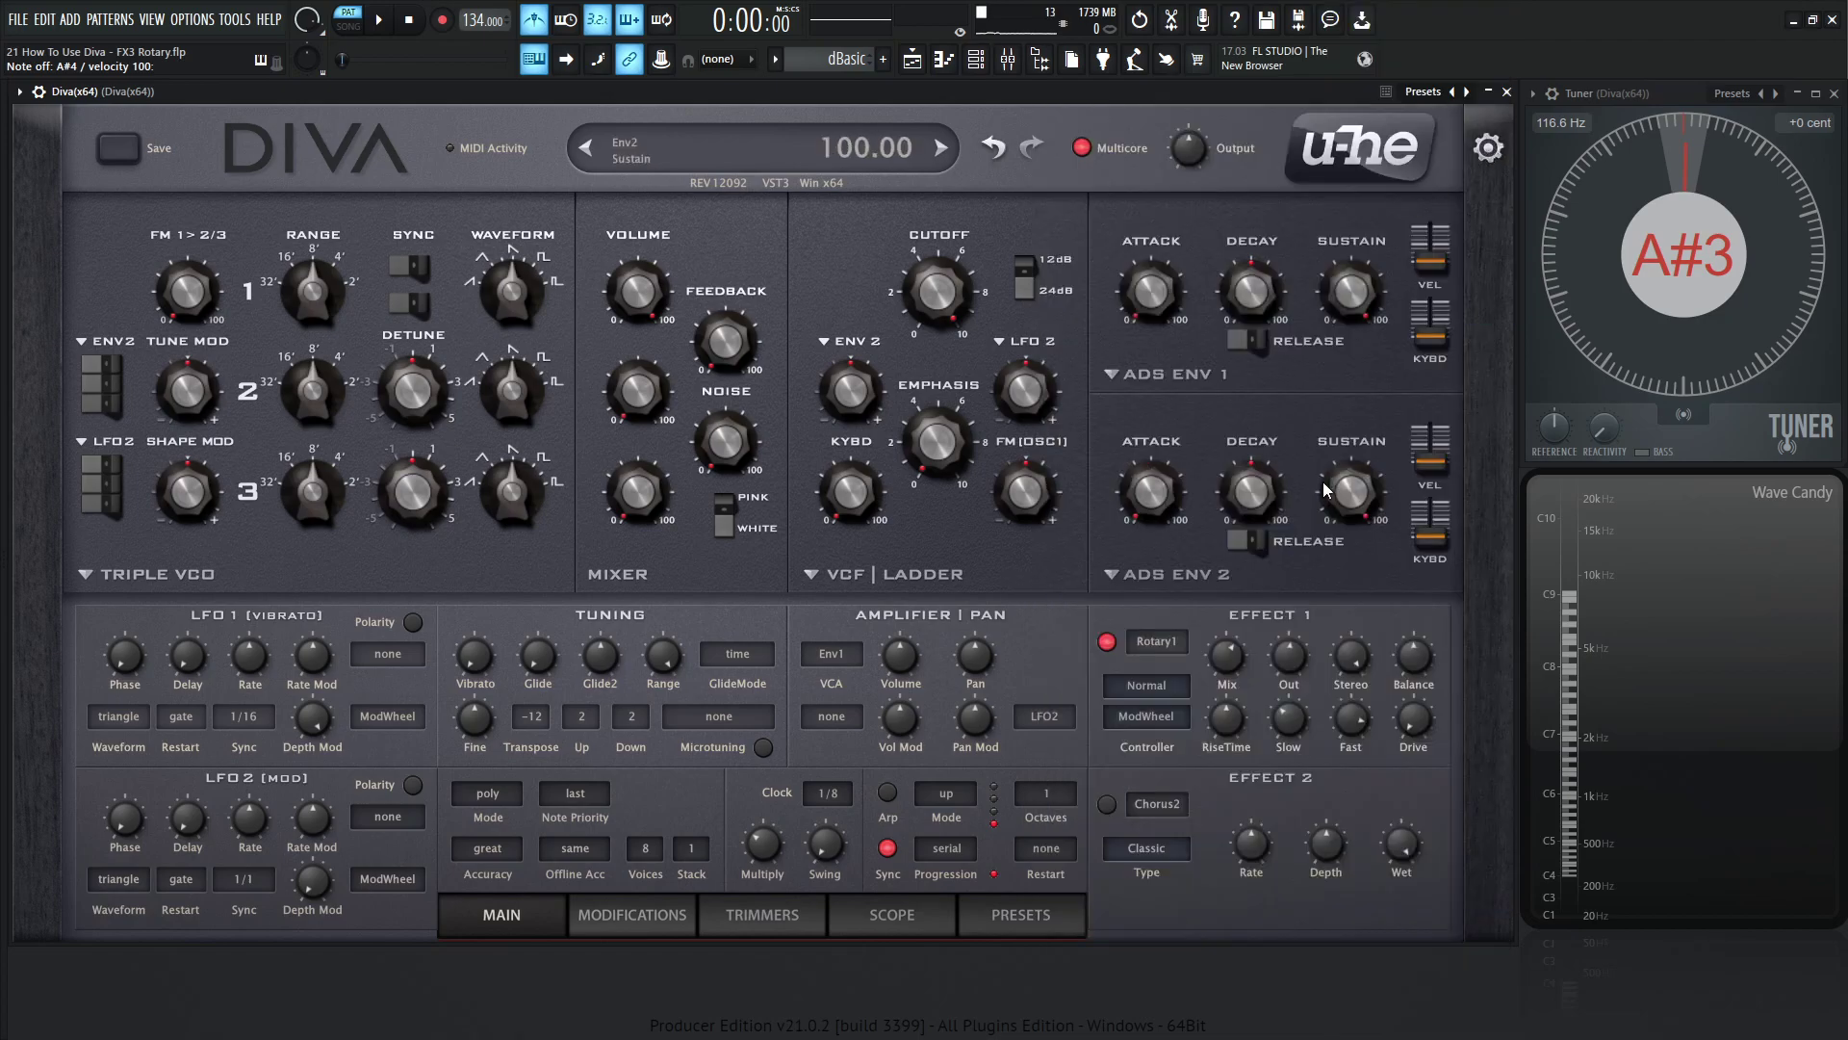
Set the Rotary1 Slow speed to 33.50, then raise it to about 67
mouse_move(1294, 731)
mouse_down()
mouse_move(1294, 635)
mouse_move(1294, 736)
mouse_up()
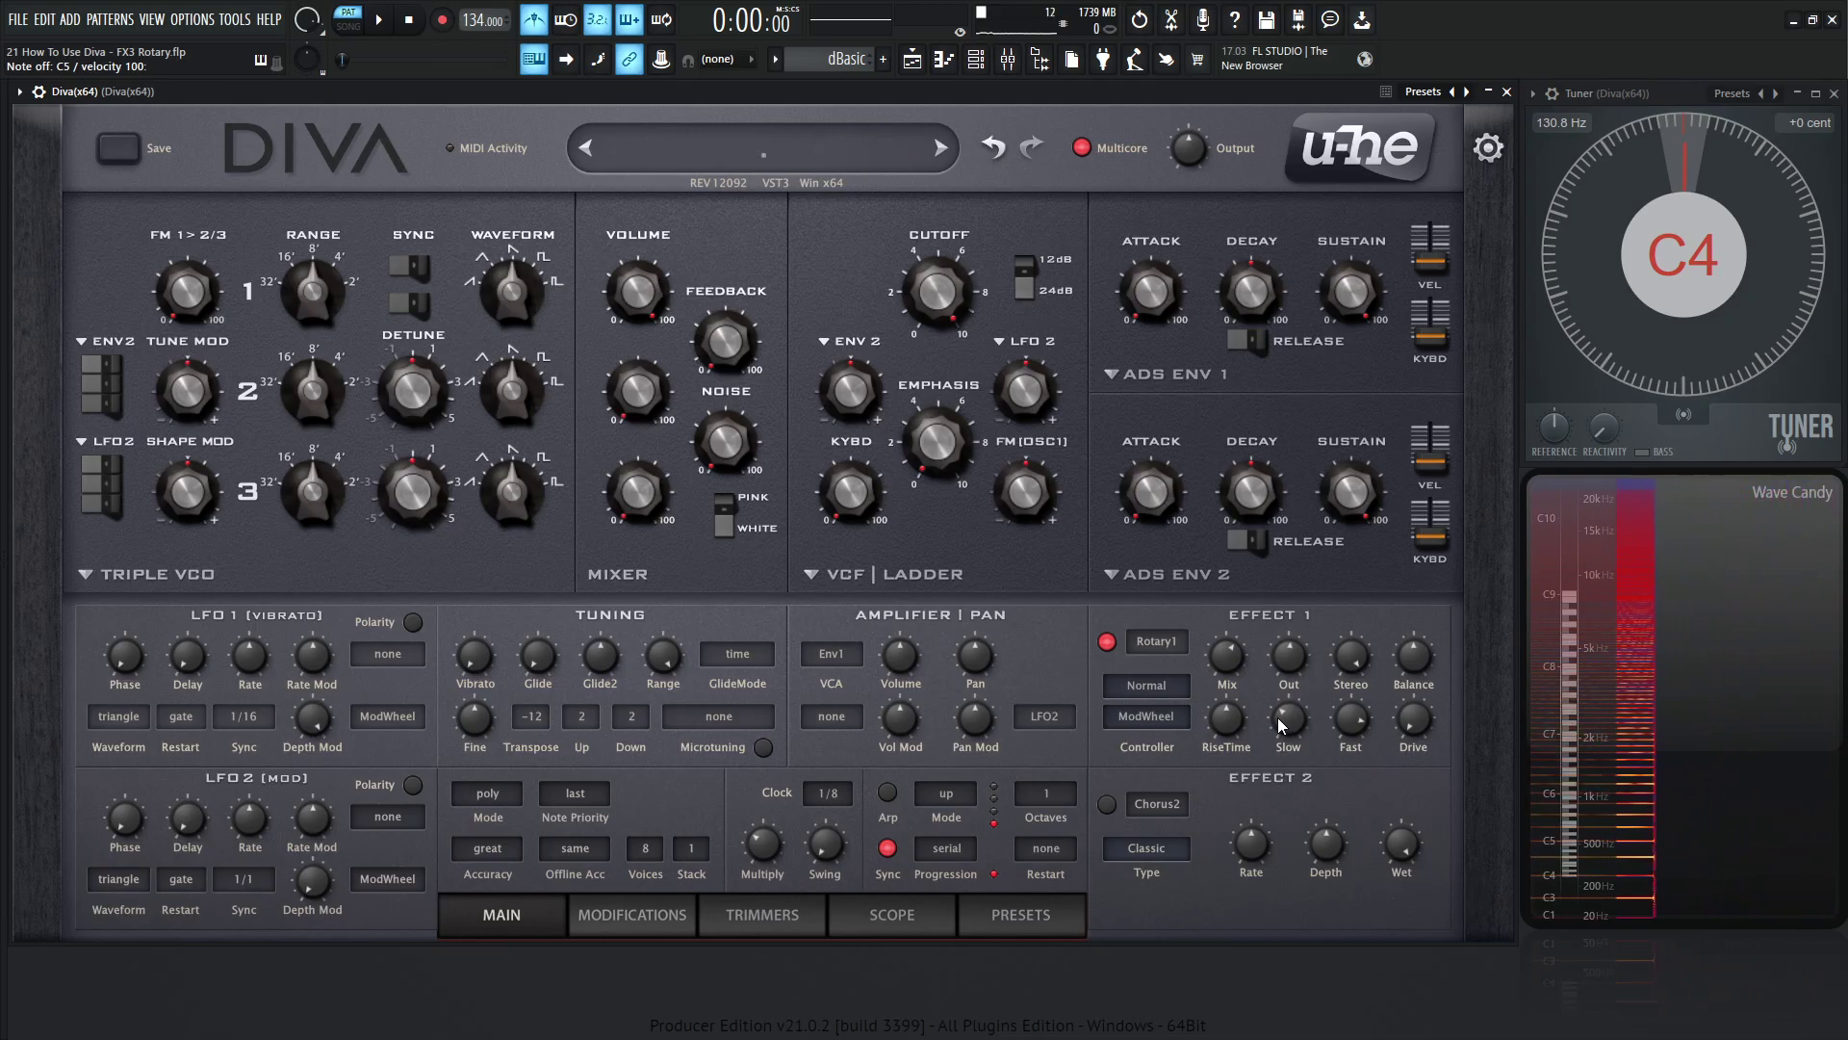
mouse_move(1363, 723)
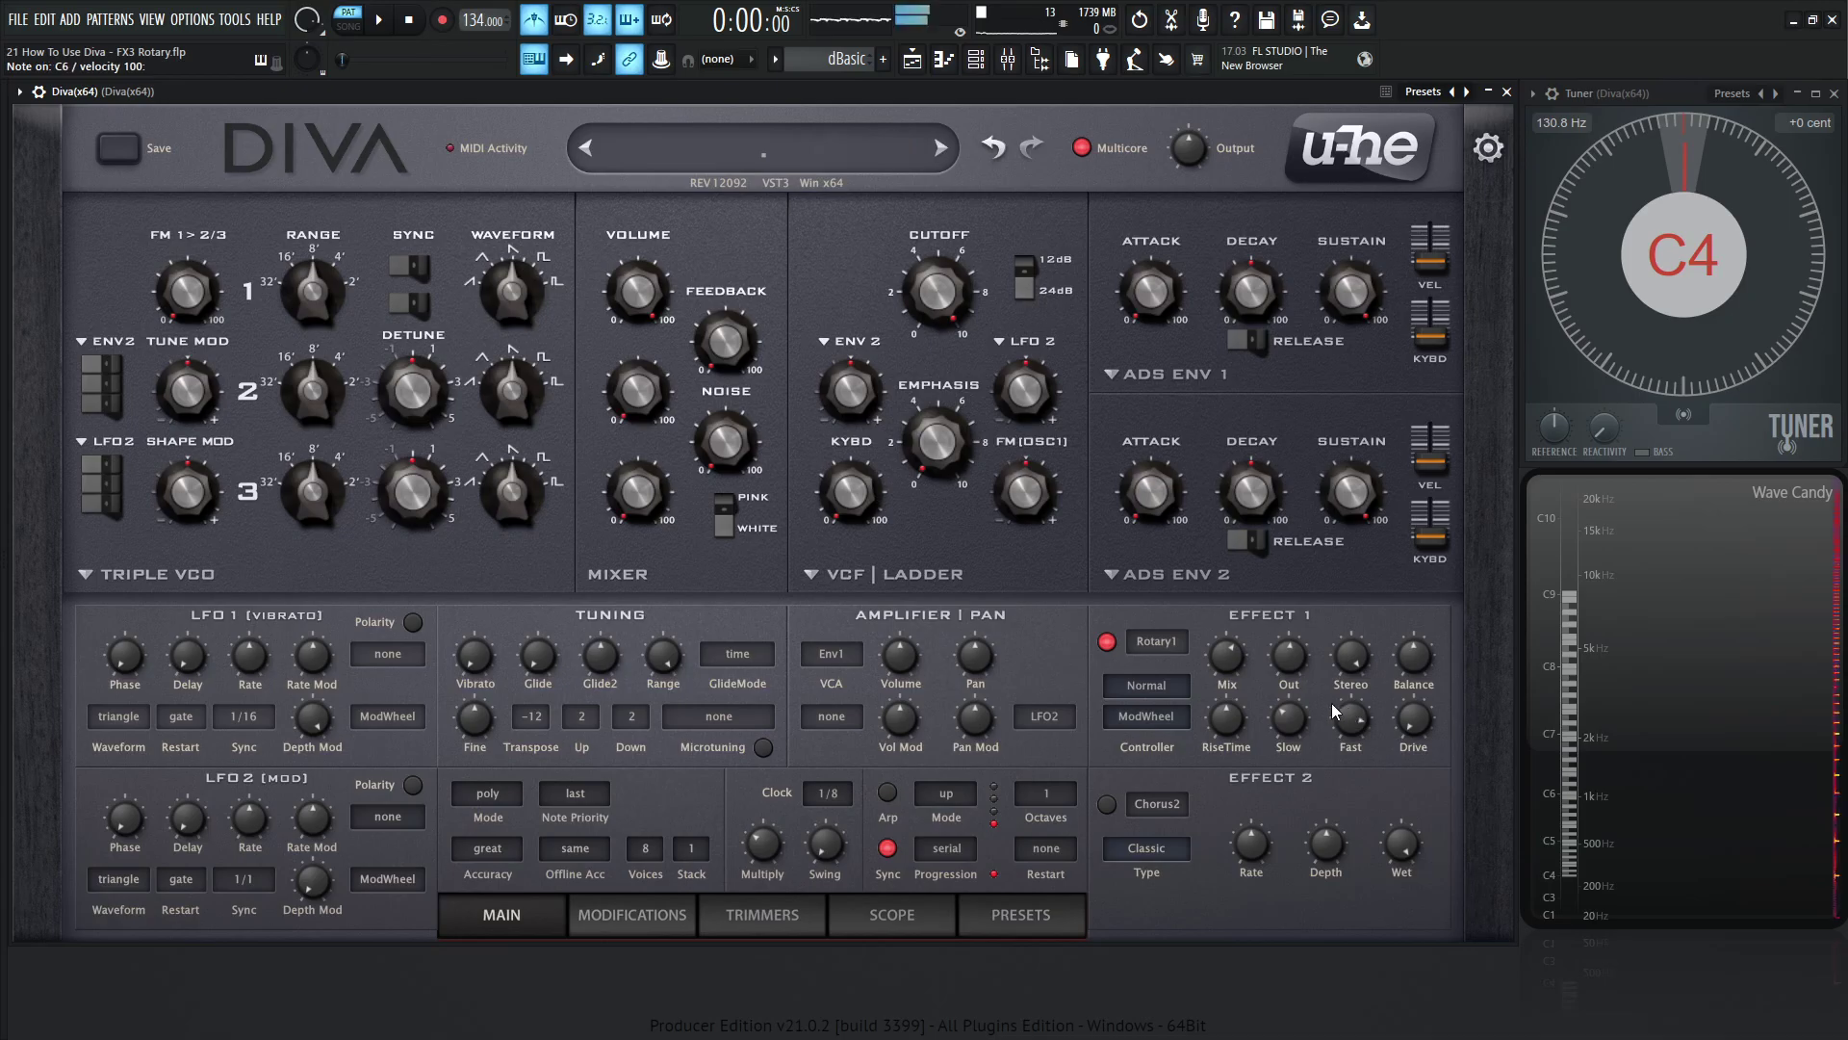
mouse_move(1288, 717)
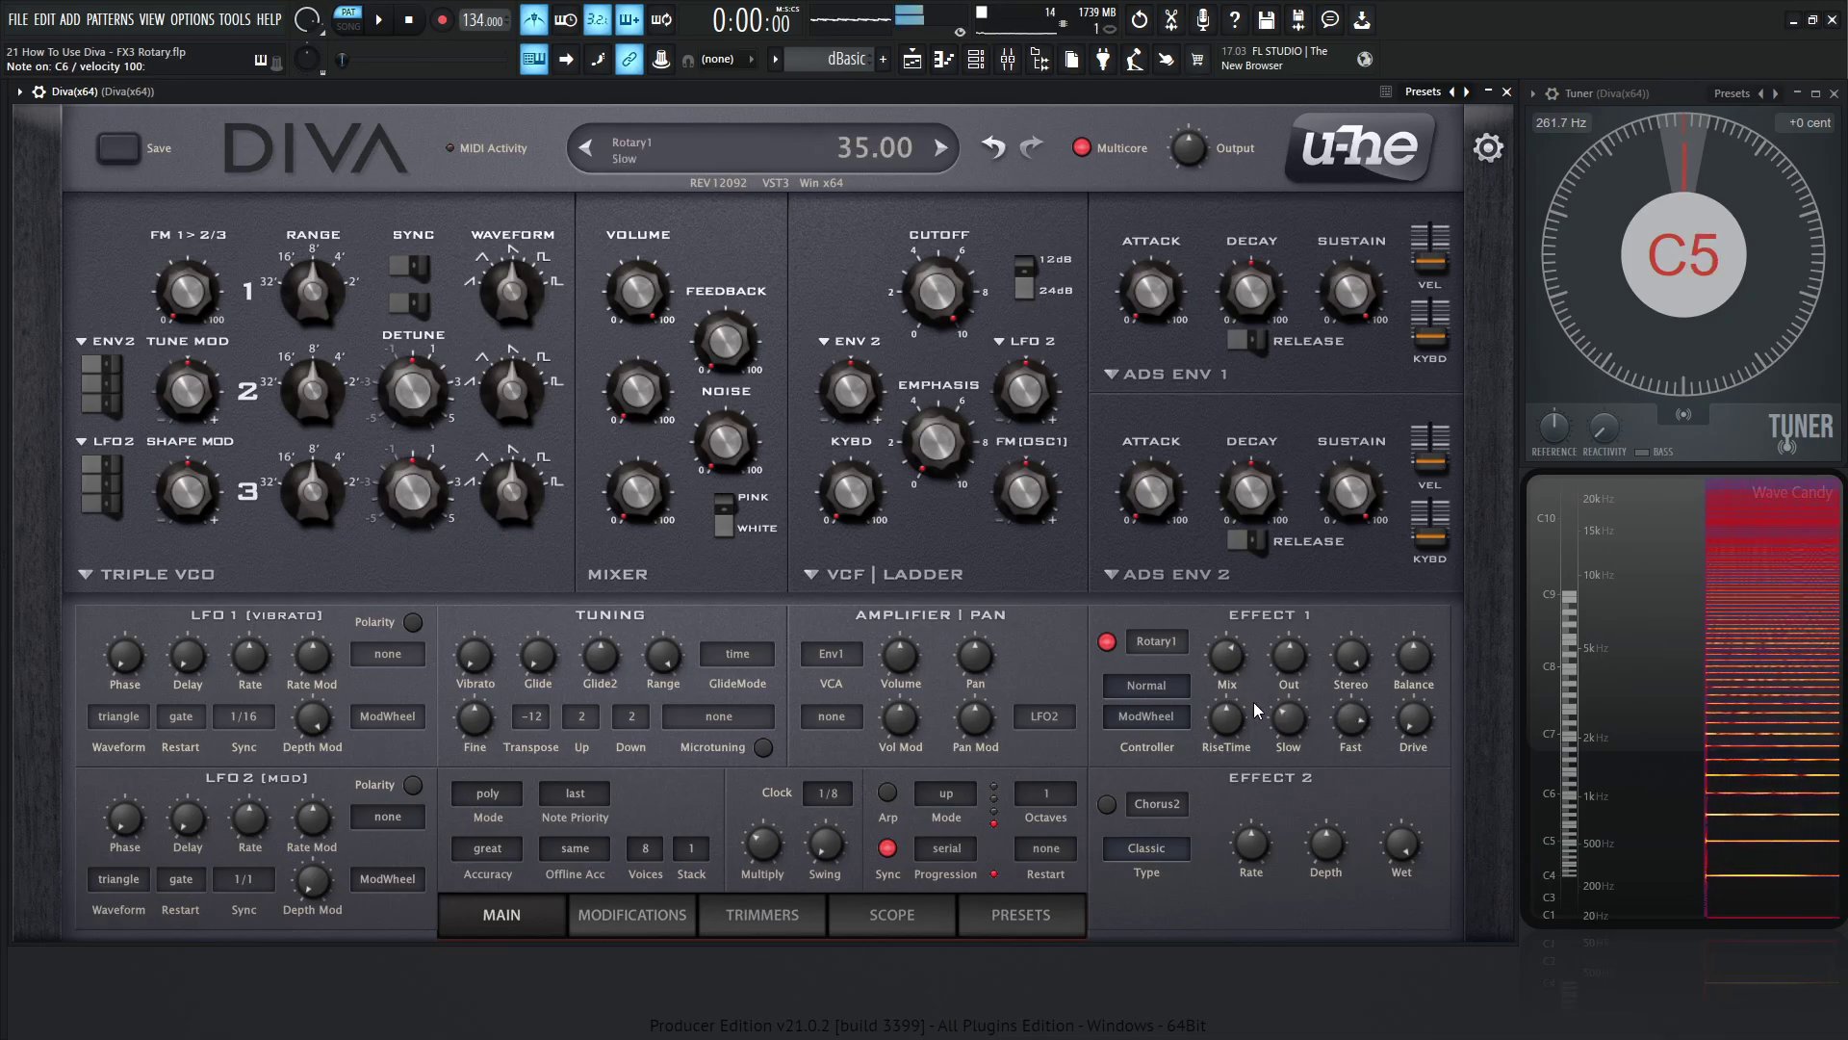
drag(1284, 720, 1303, 598)
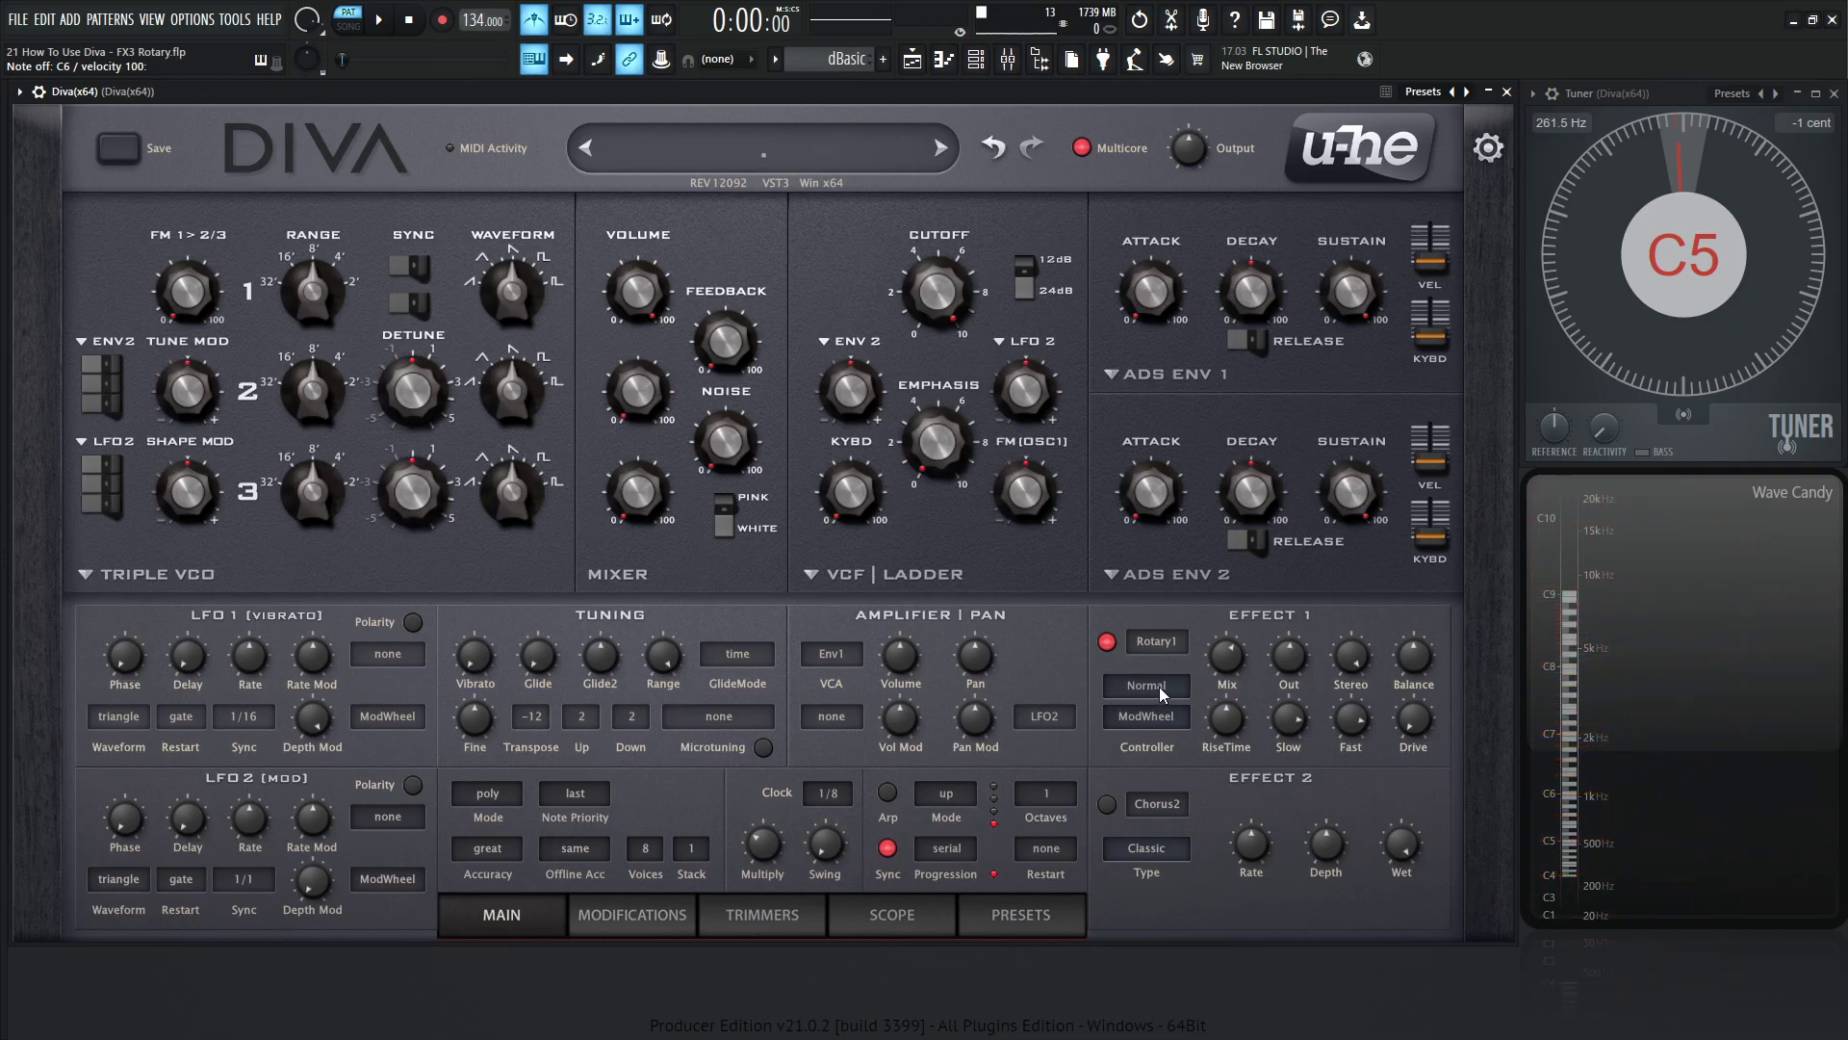
Play a note and choose SyncBass as the Rotary1 mode
key(z)
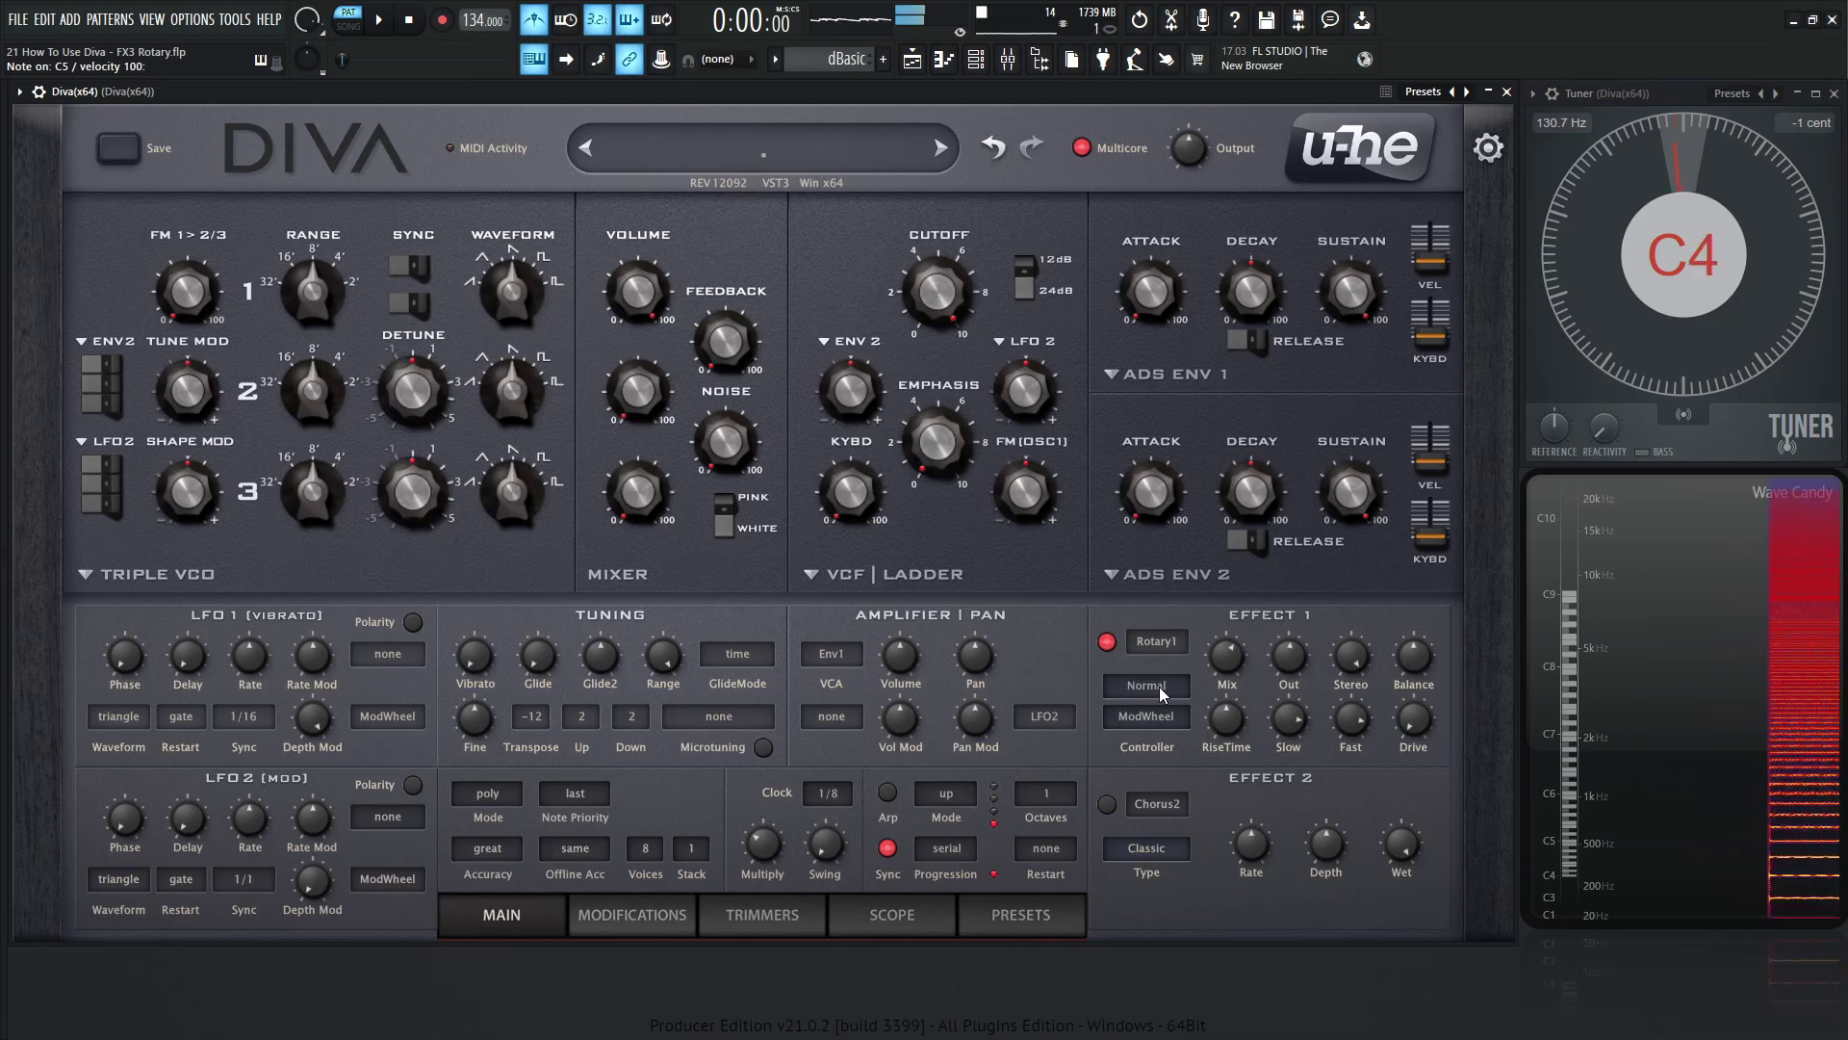
click(1170, 671)
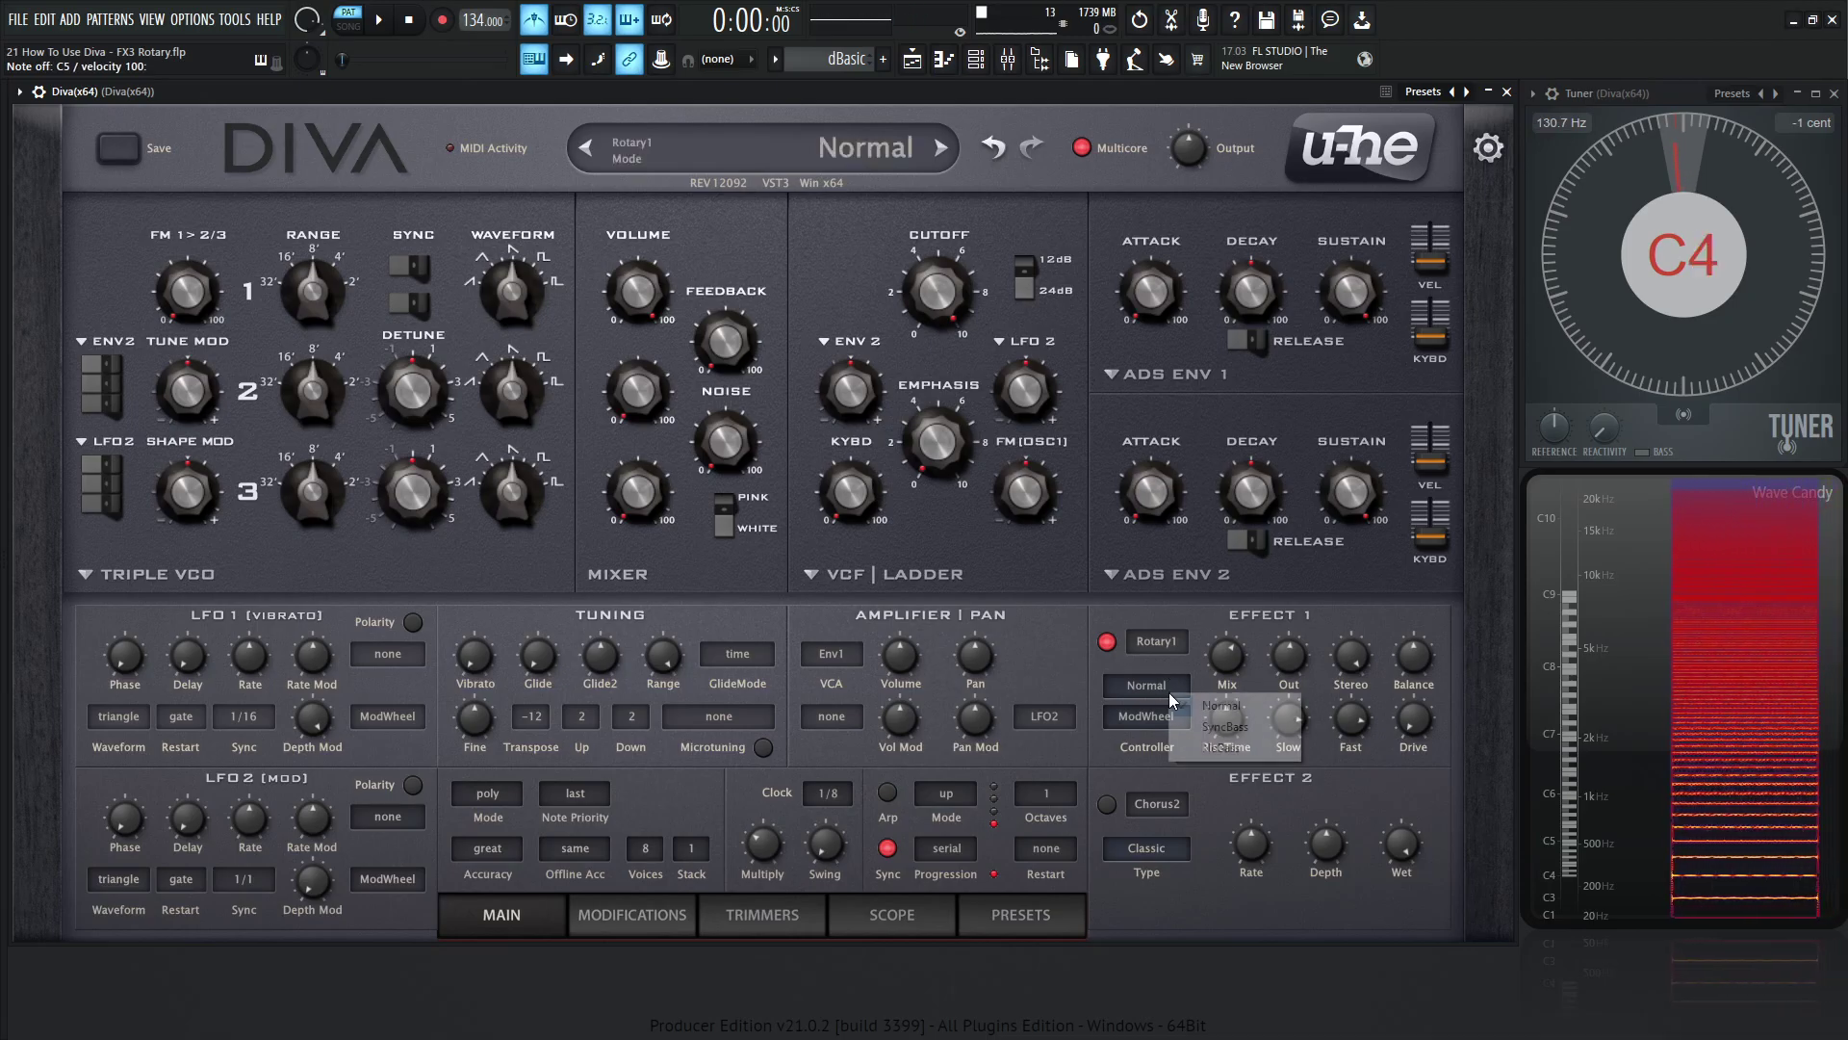
click(1225, 728)
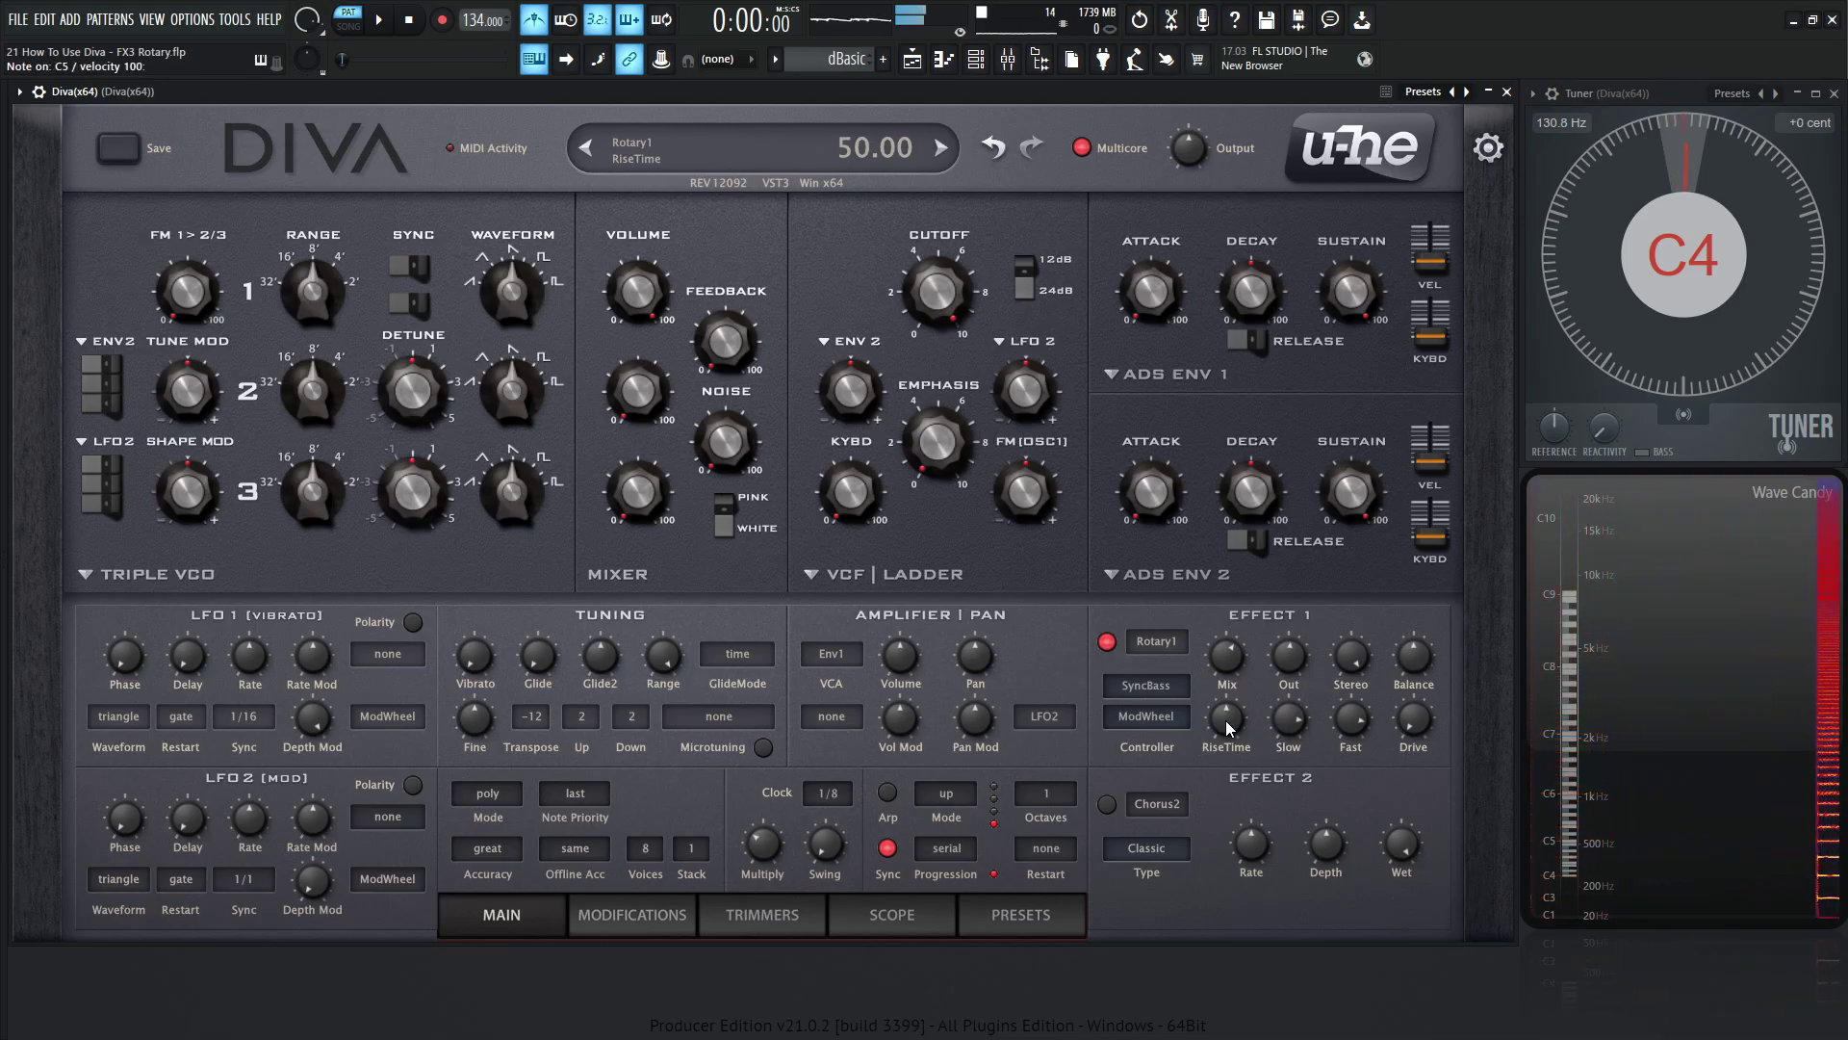
Scroll the Mode between Normal and SyncBass while playing notes, ending on SyncBass
scroll(1170, 687, down, 1)
scroll(1170, 687, down, 1)
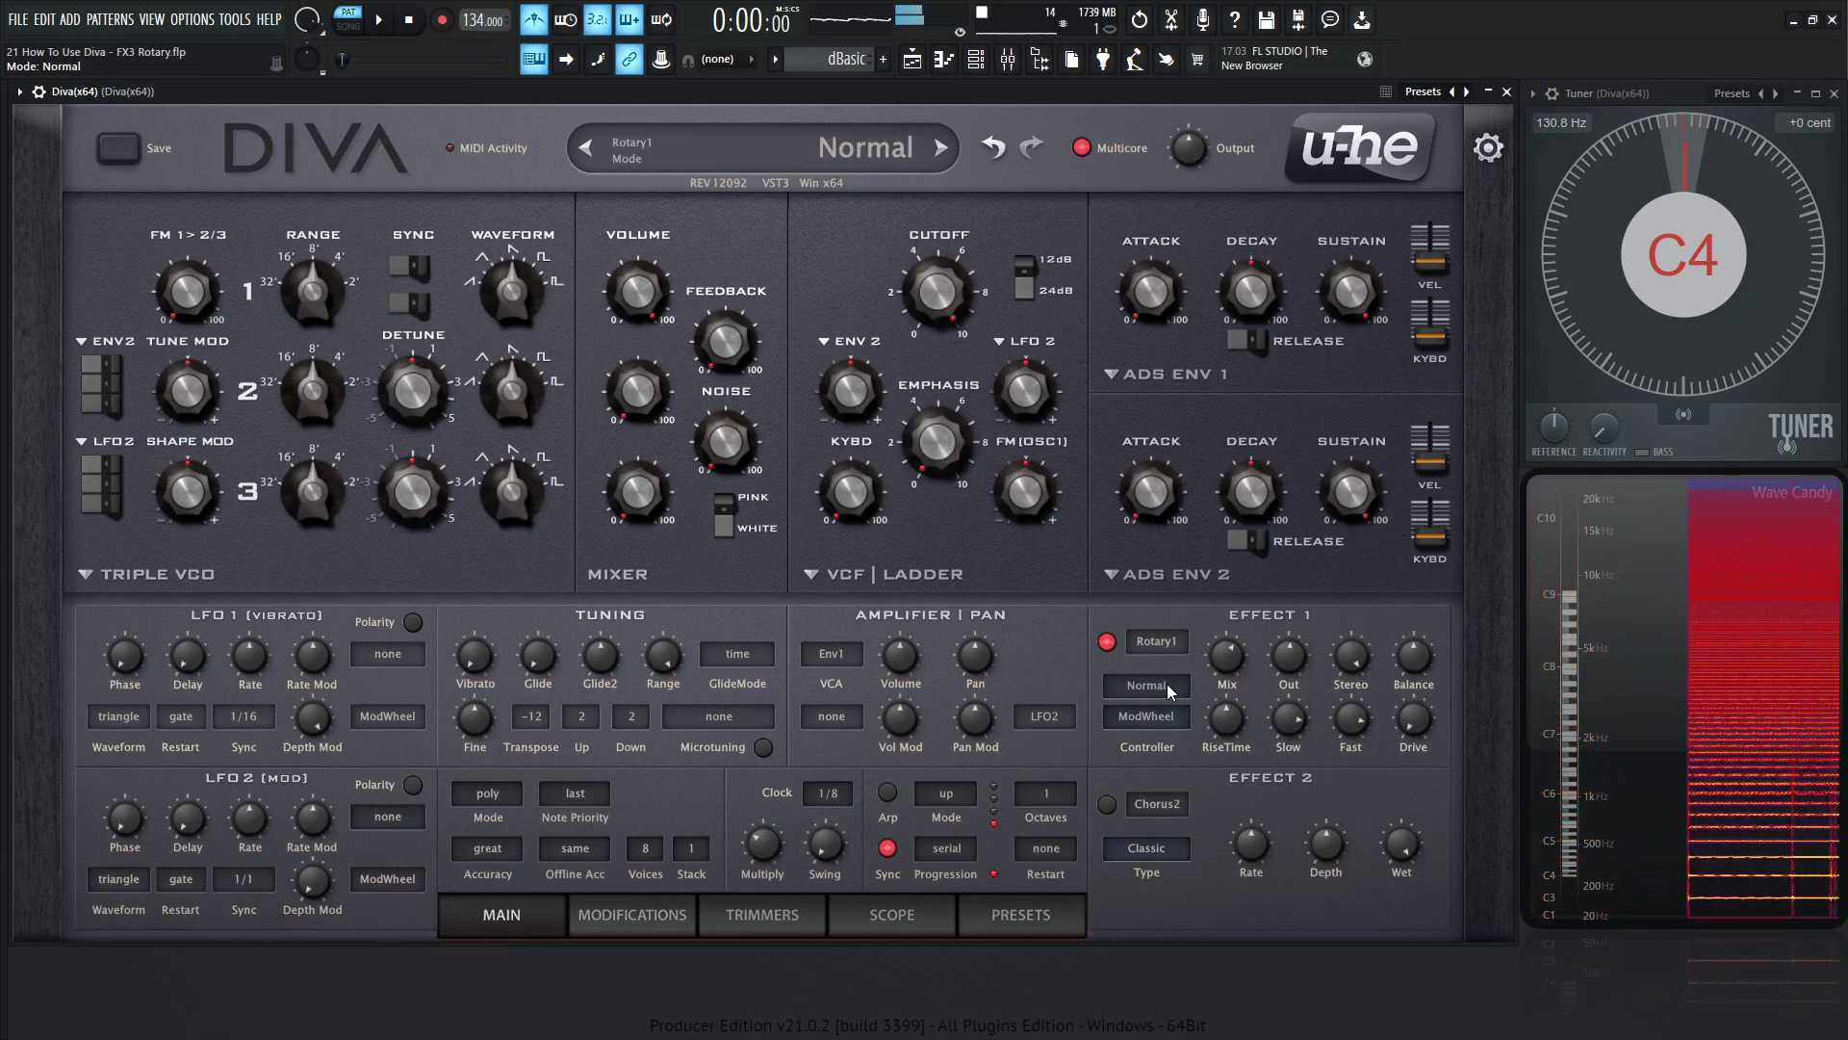
scroll(1171, 687, down, 1)
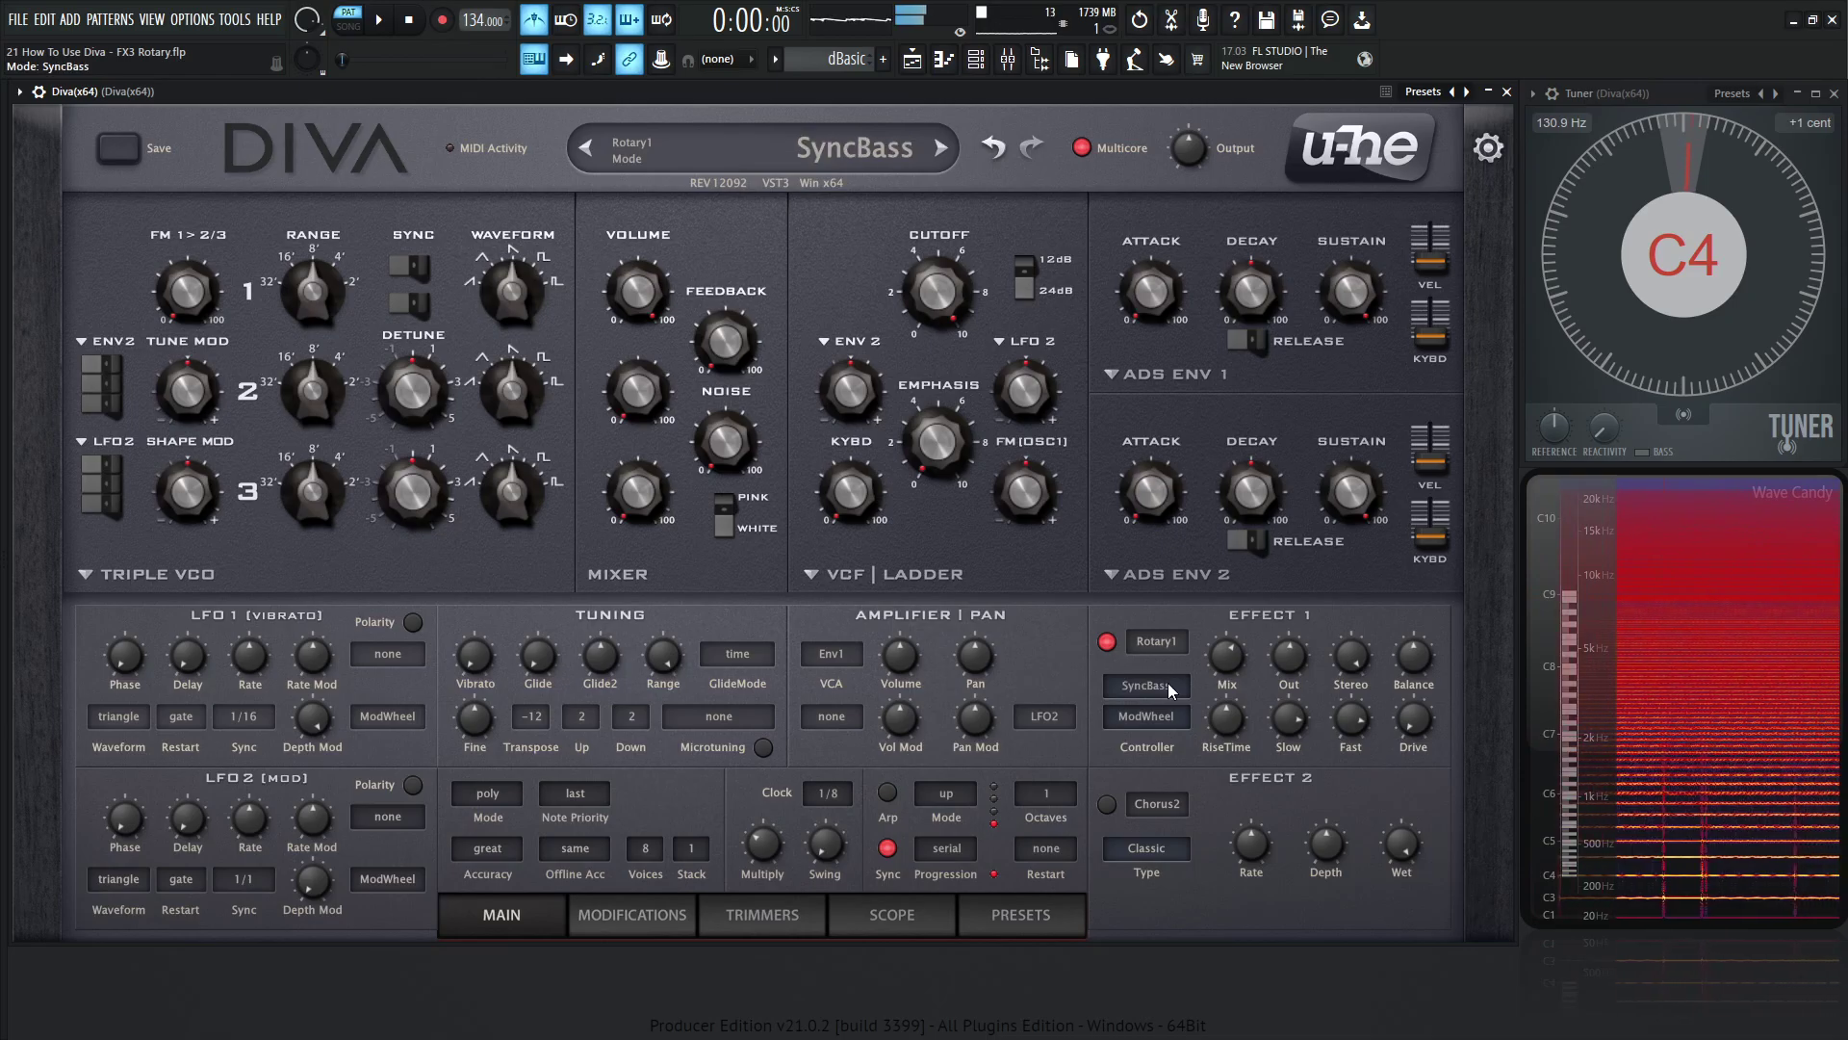
scroll(1171, 687, up, 1)
key(s)
scroll(1170, 688, down, 1)
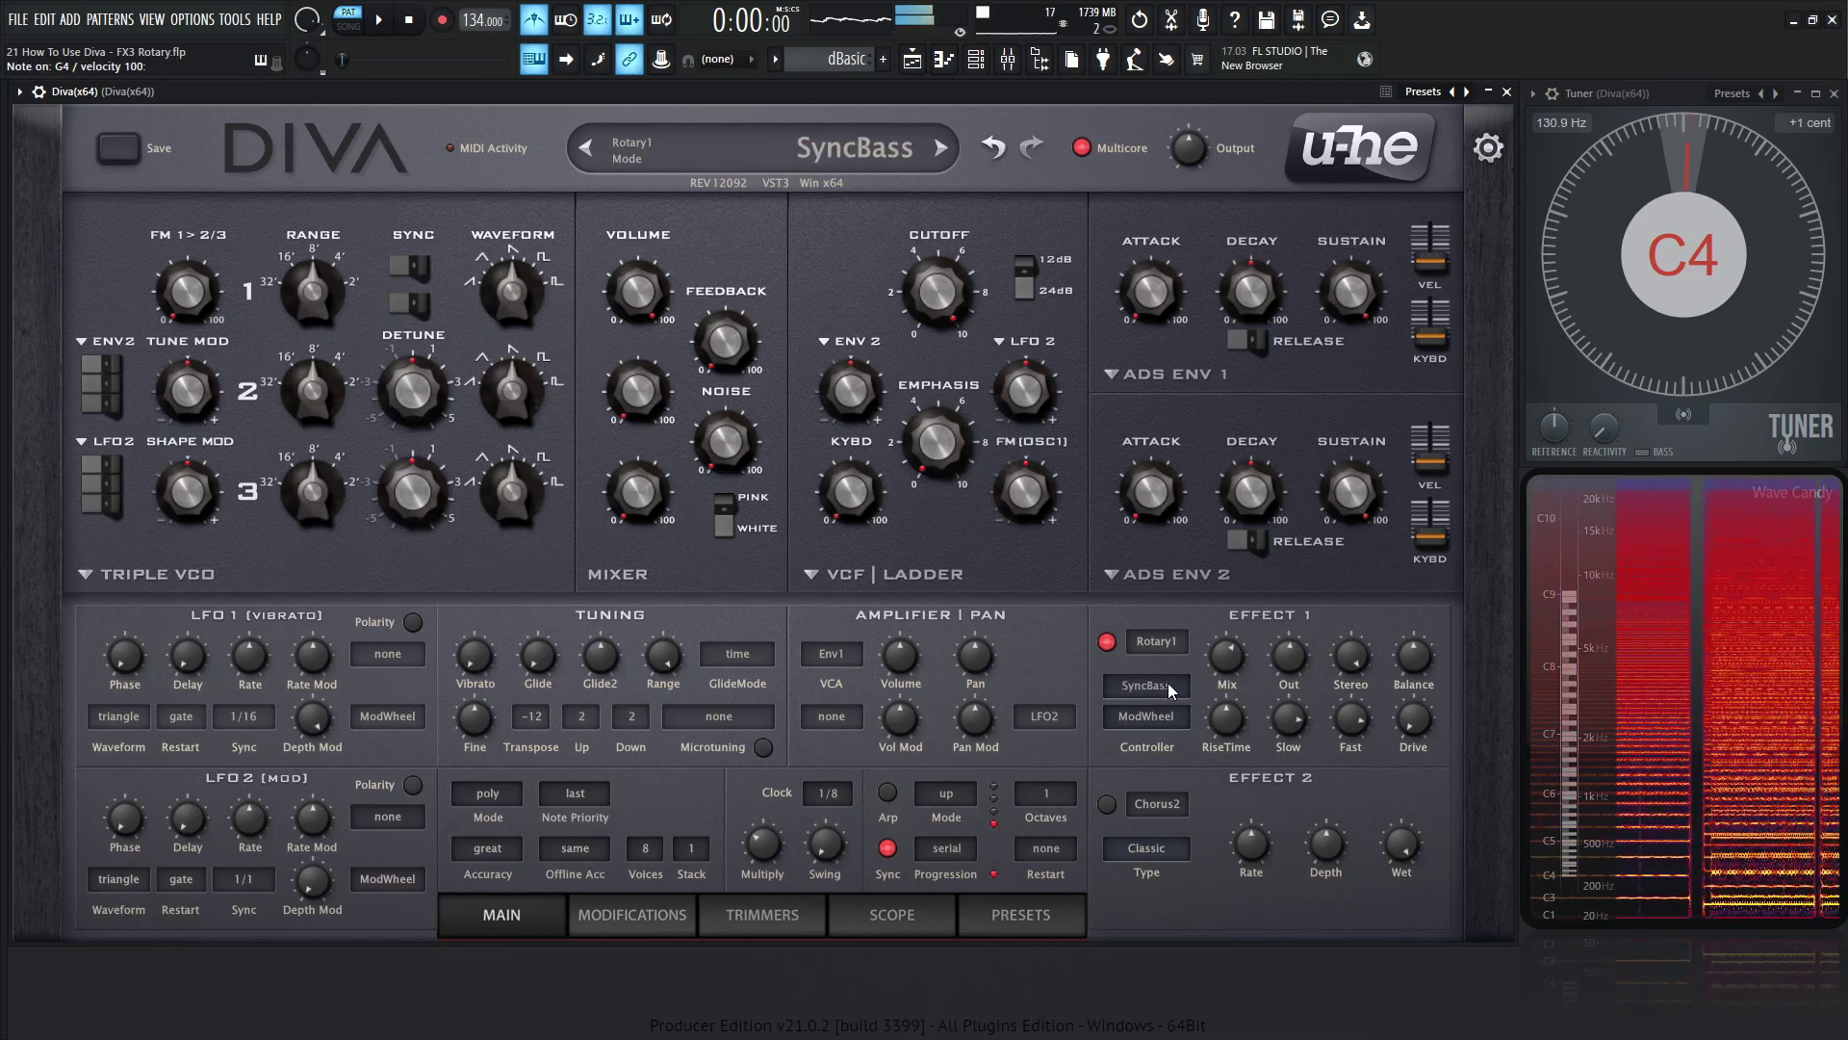
scroll(1171, 687, up, 1)
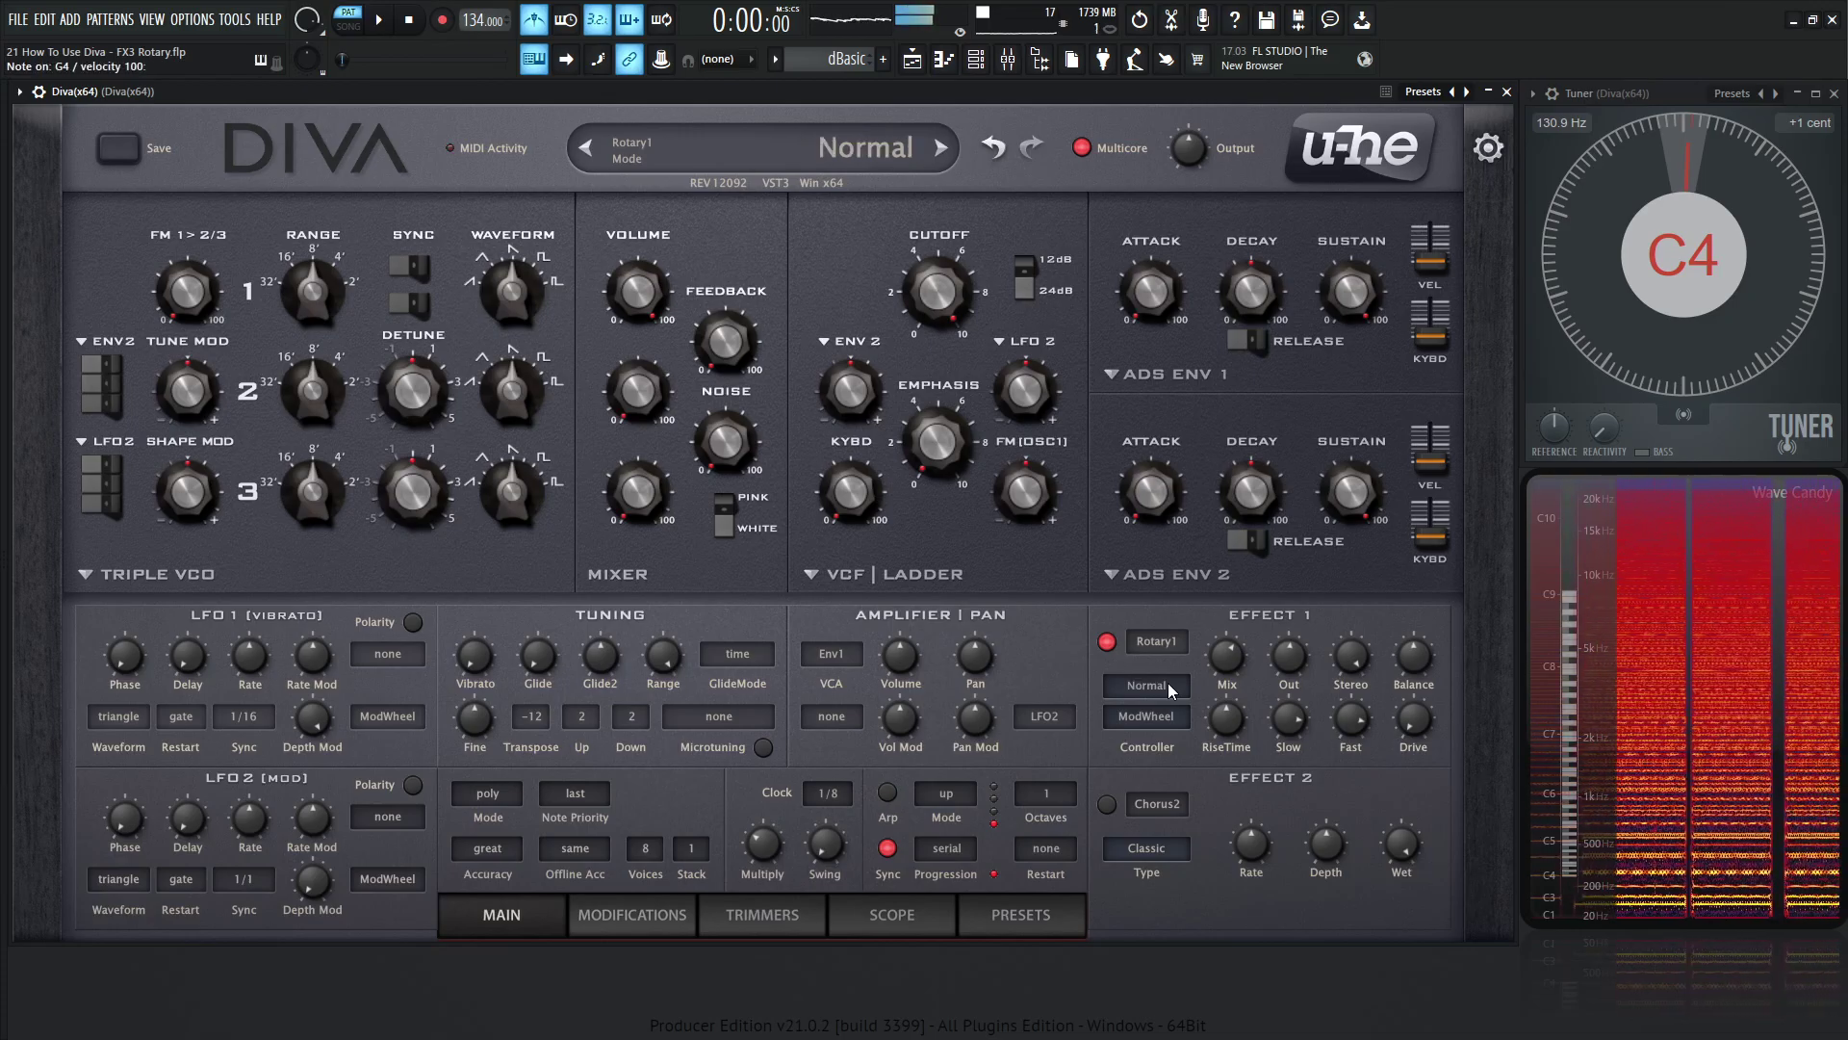
scroll(1171, 687, down, 1)
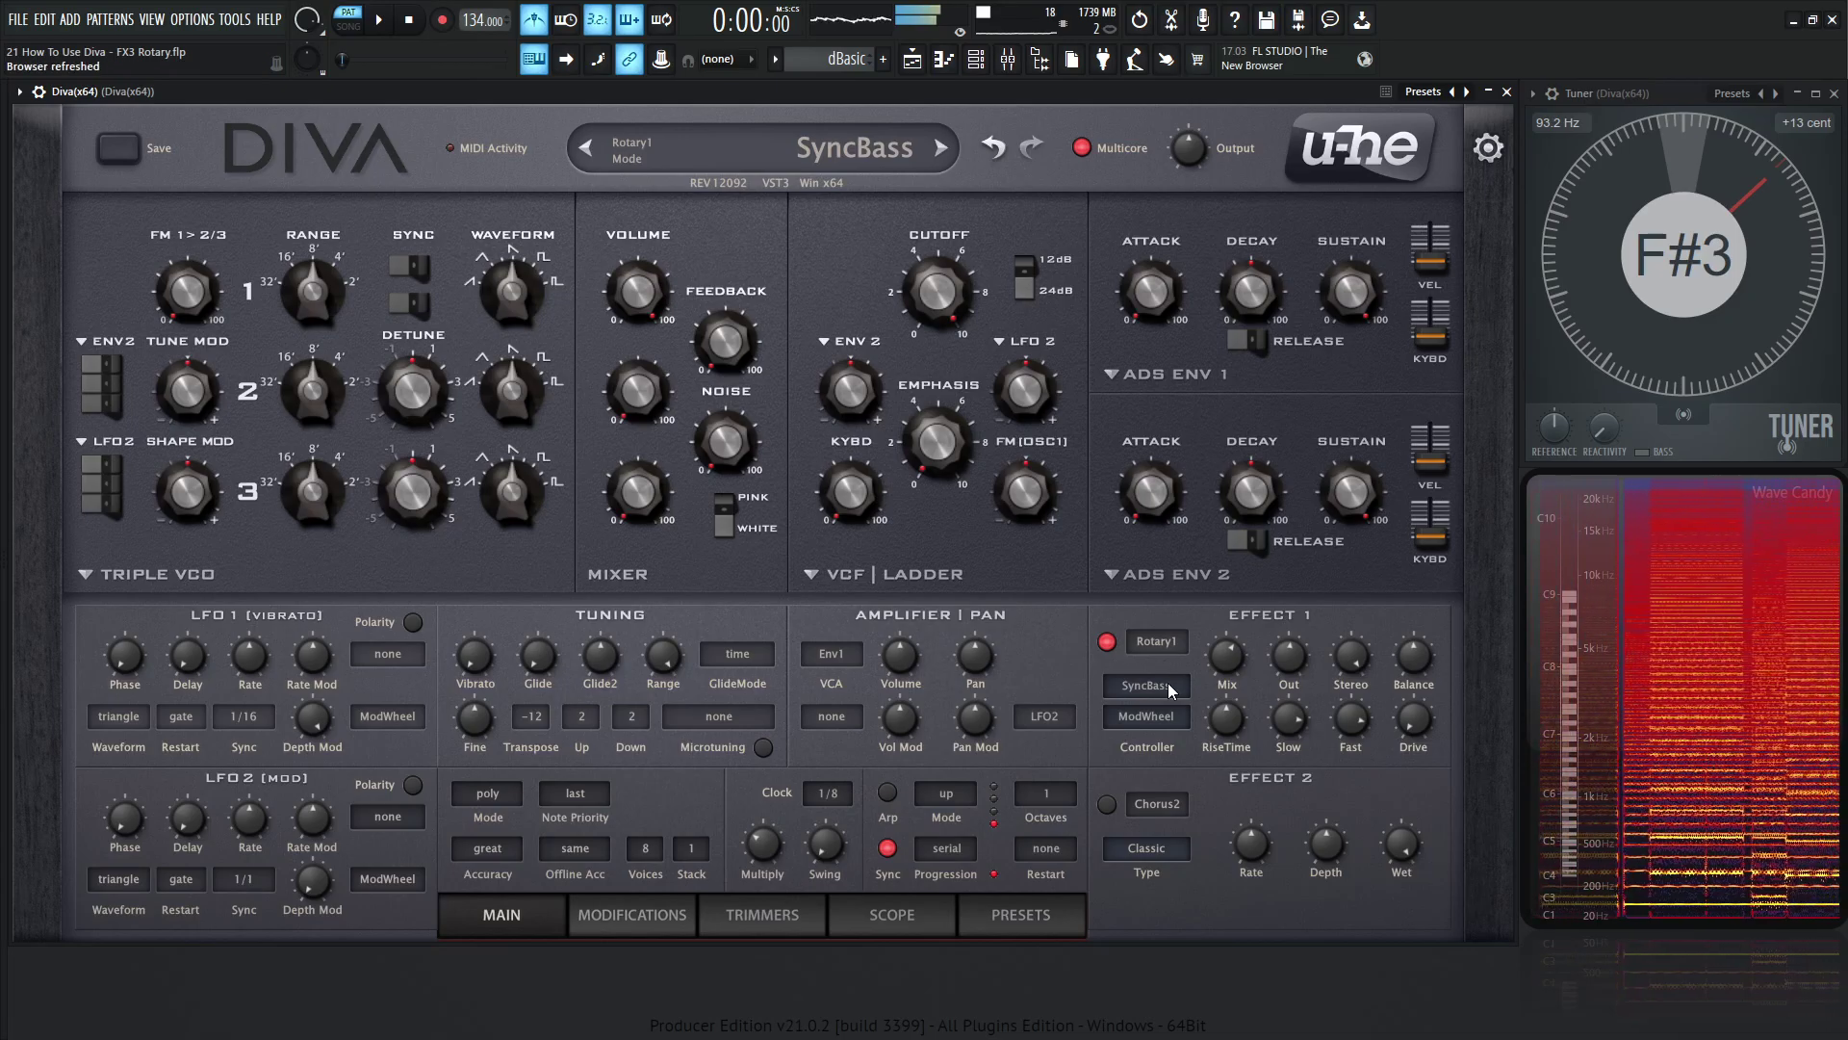
Choose NoBass as the Rotary1 mode, scrolling to compare it against SyncBass and ending on NoBass
click(1170, 687)
click(1247, 744)
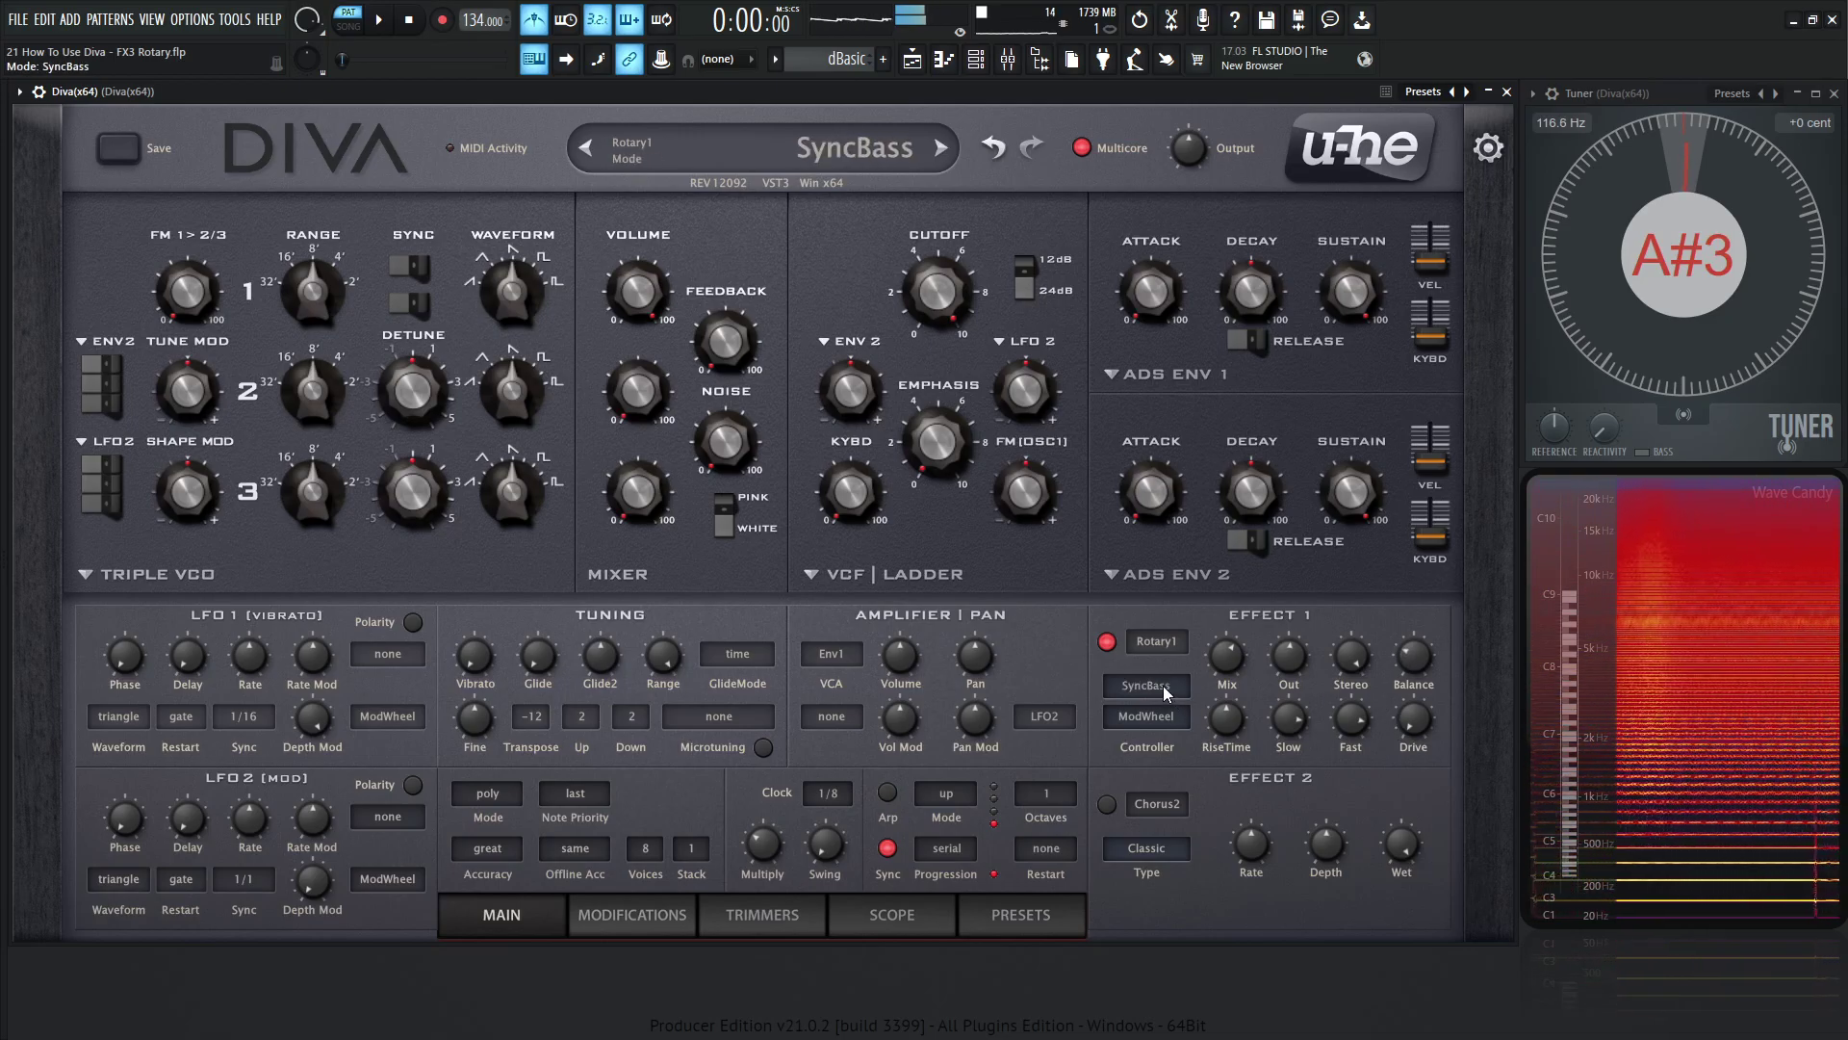
scroll(1163, 686, up, 1)
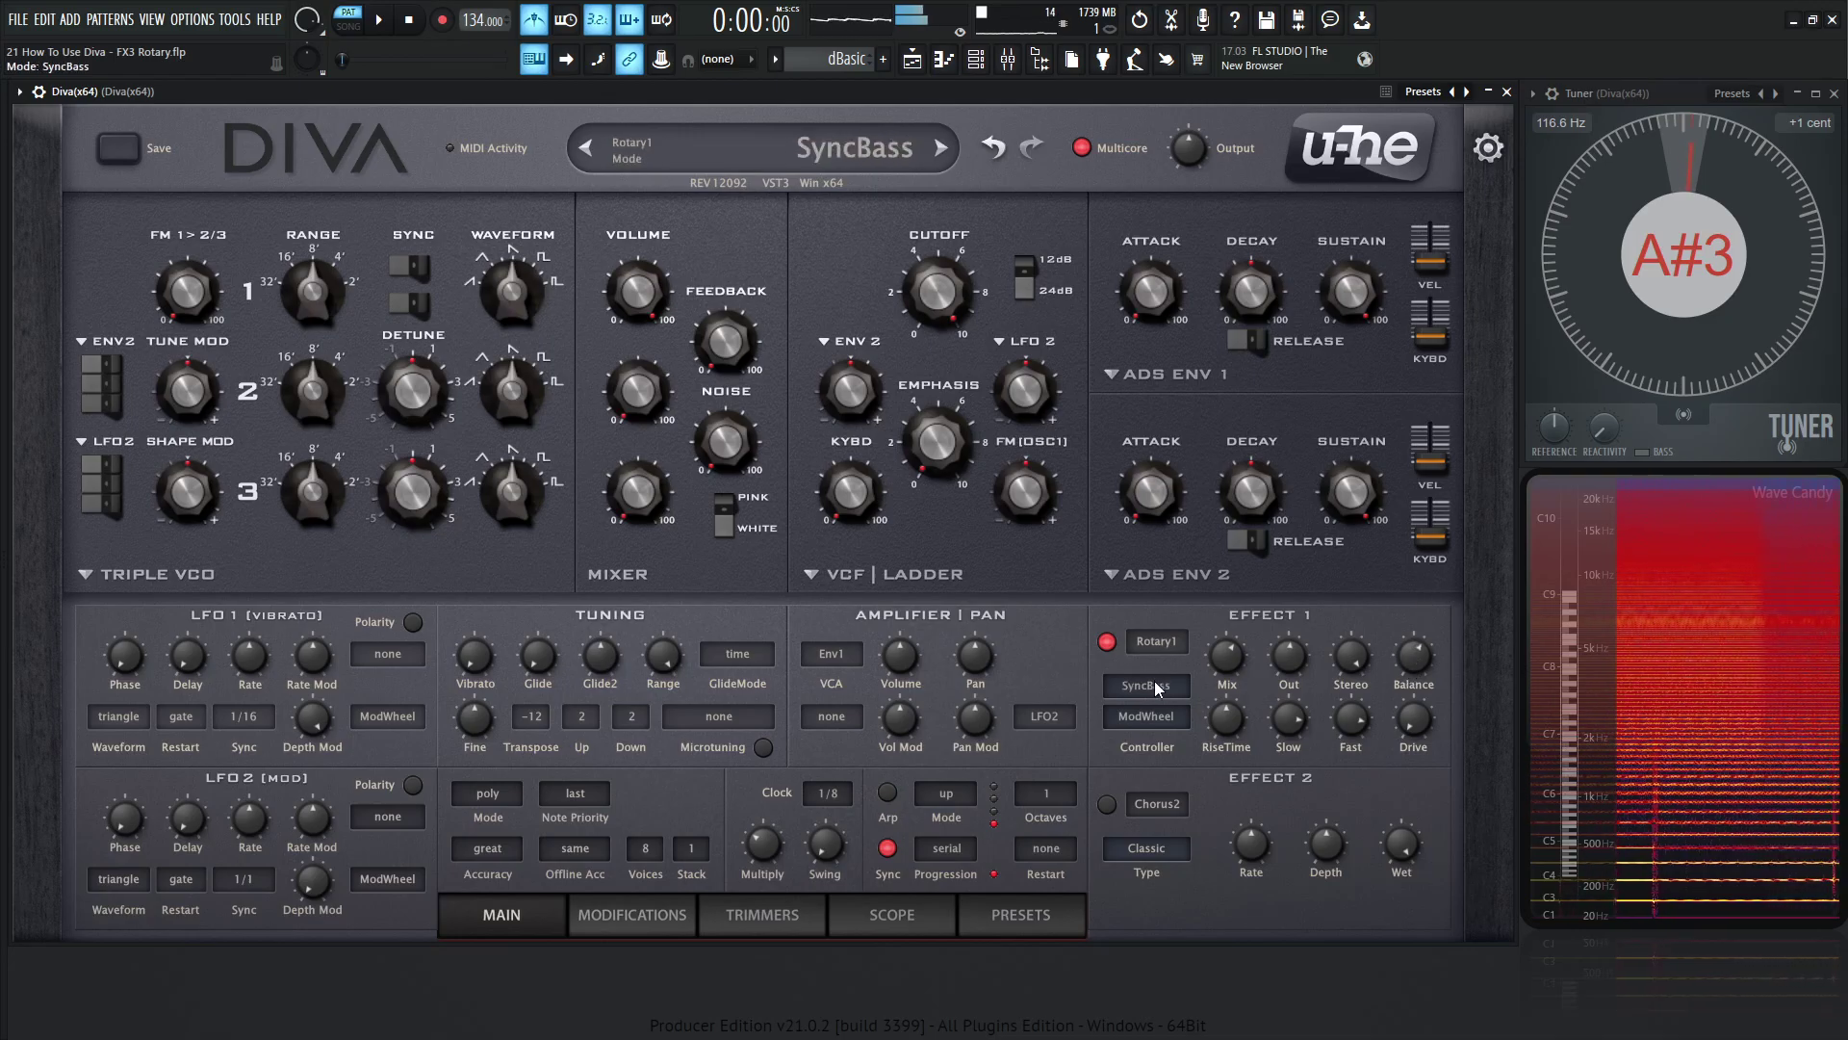
scroll(1158, 686, down, 2)
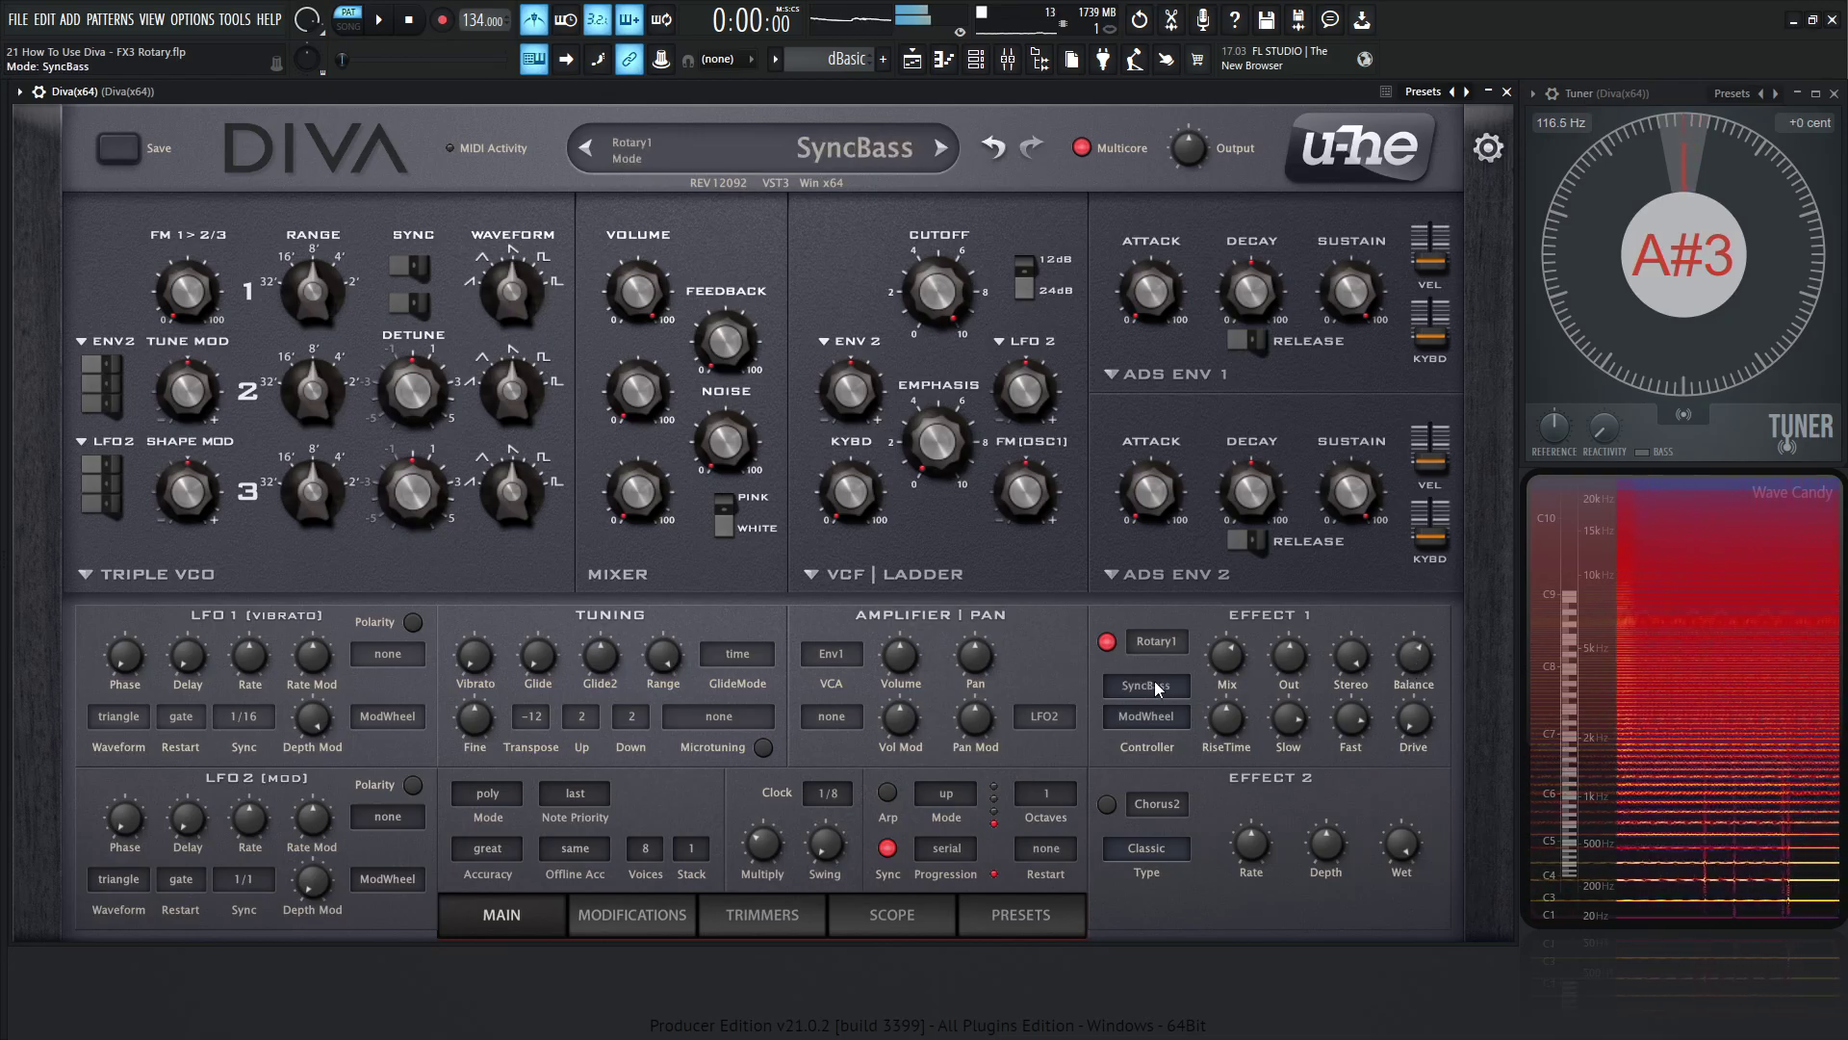
scroll(1158, 686, up, 1)
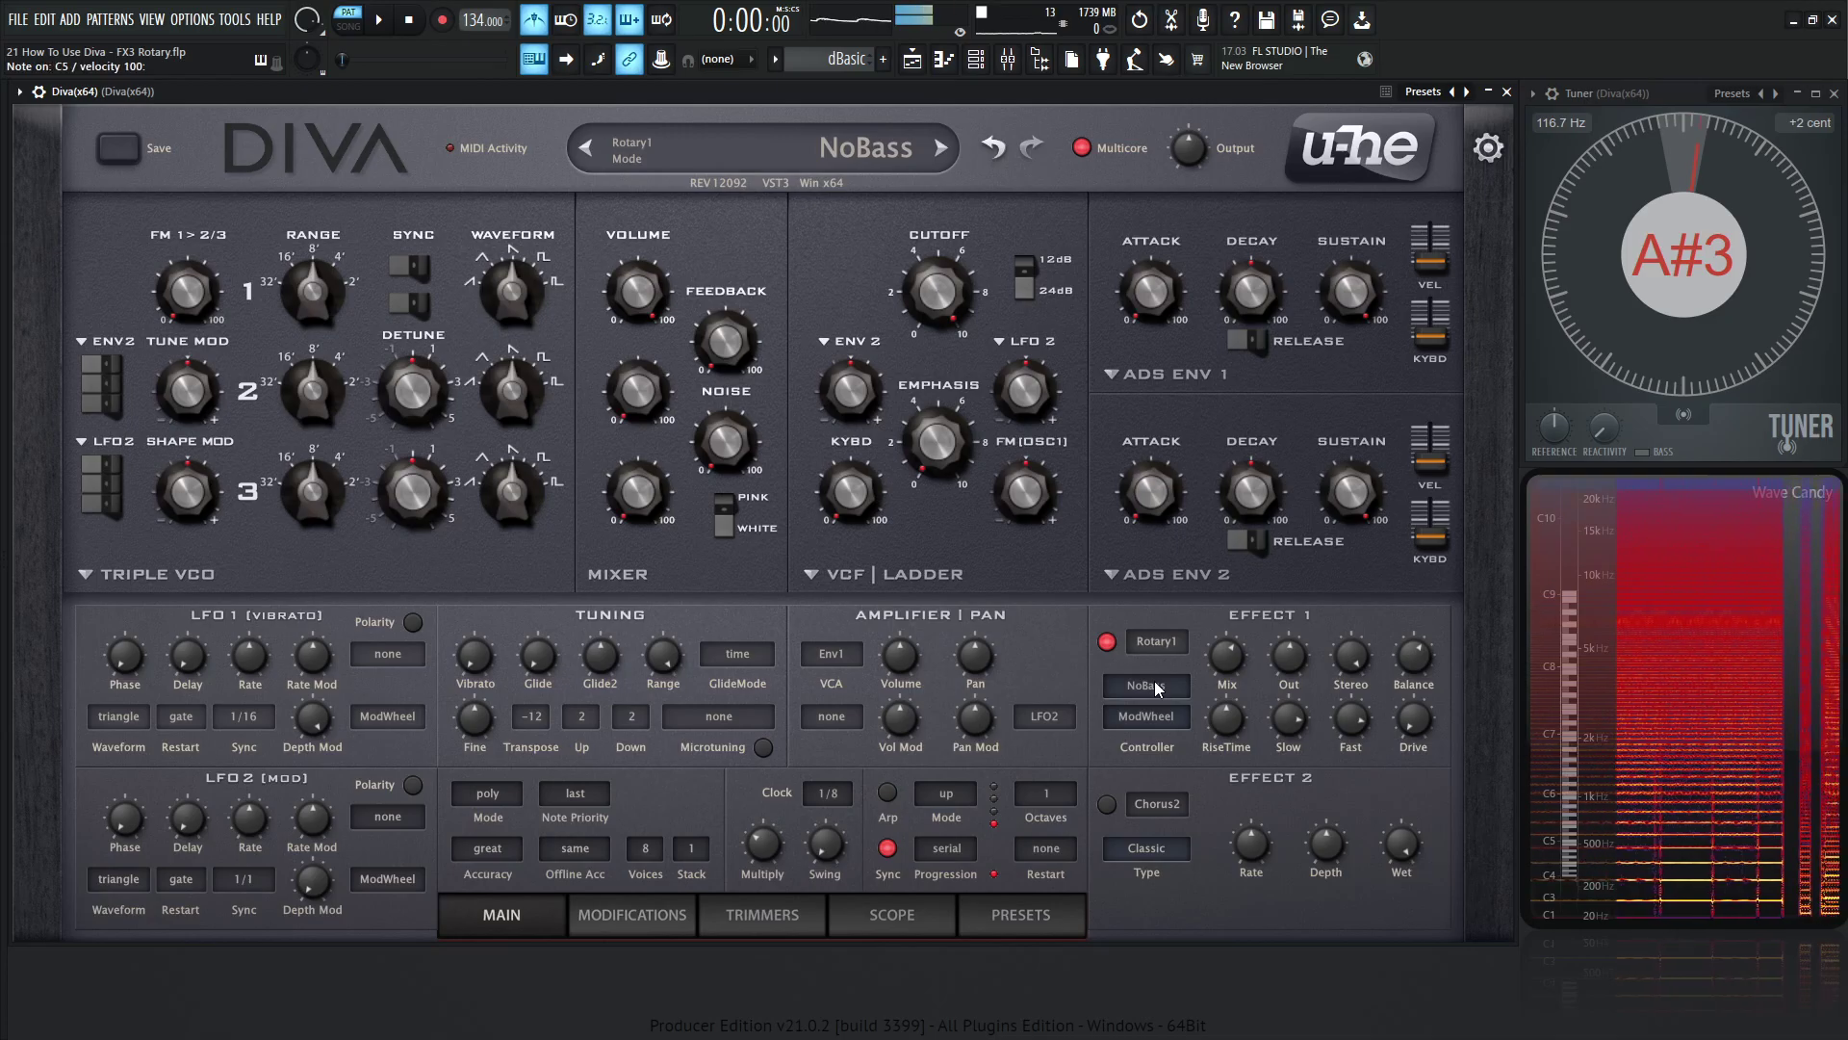
scroll(1158, 686, down, 1)
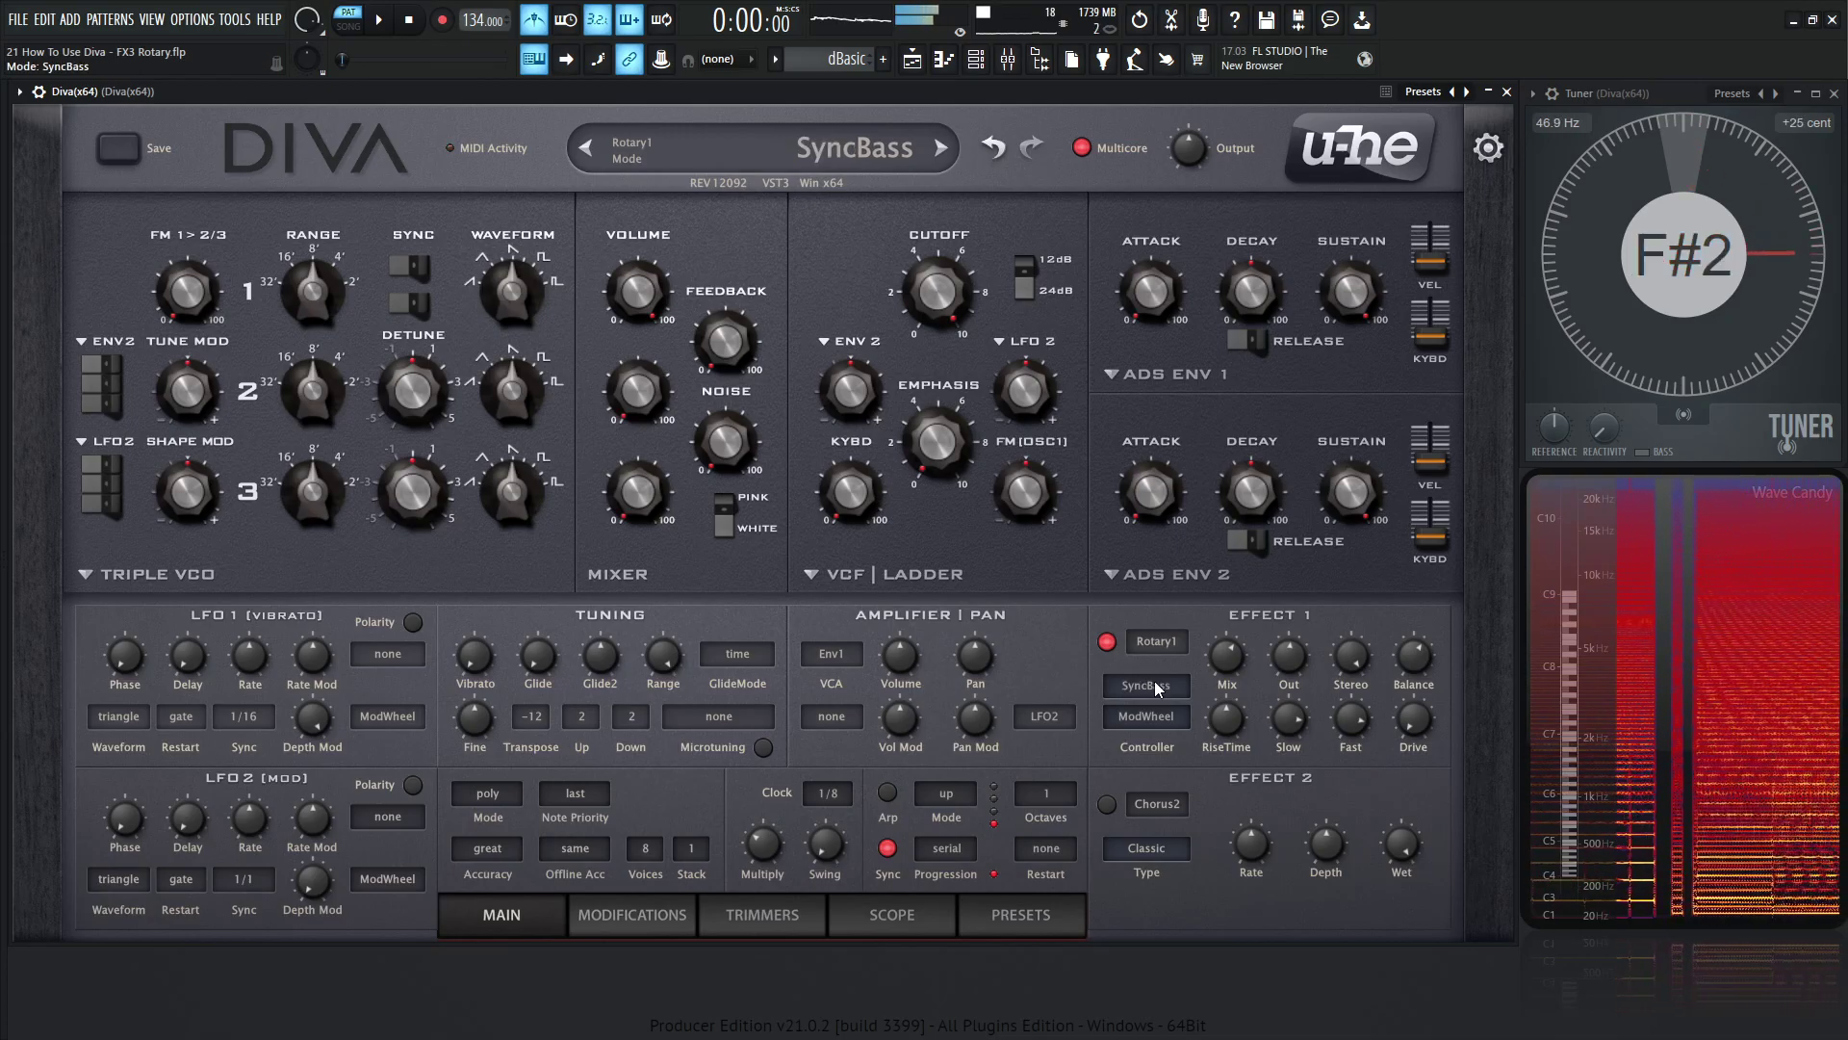
scroll(1158, 689, up, 1)
scroll(1158, 690, down, 1)
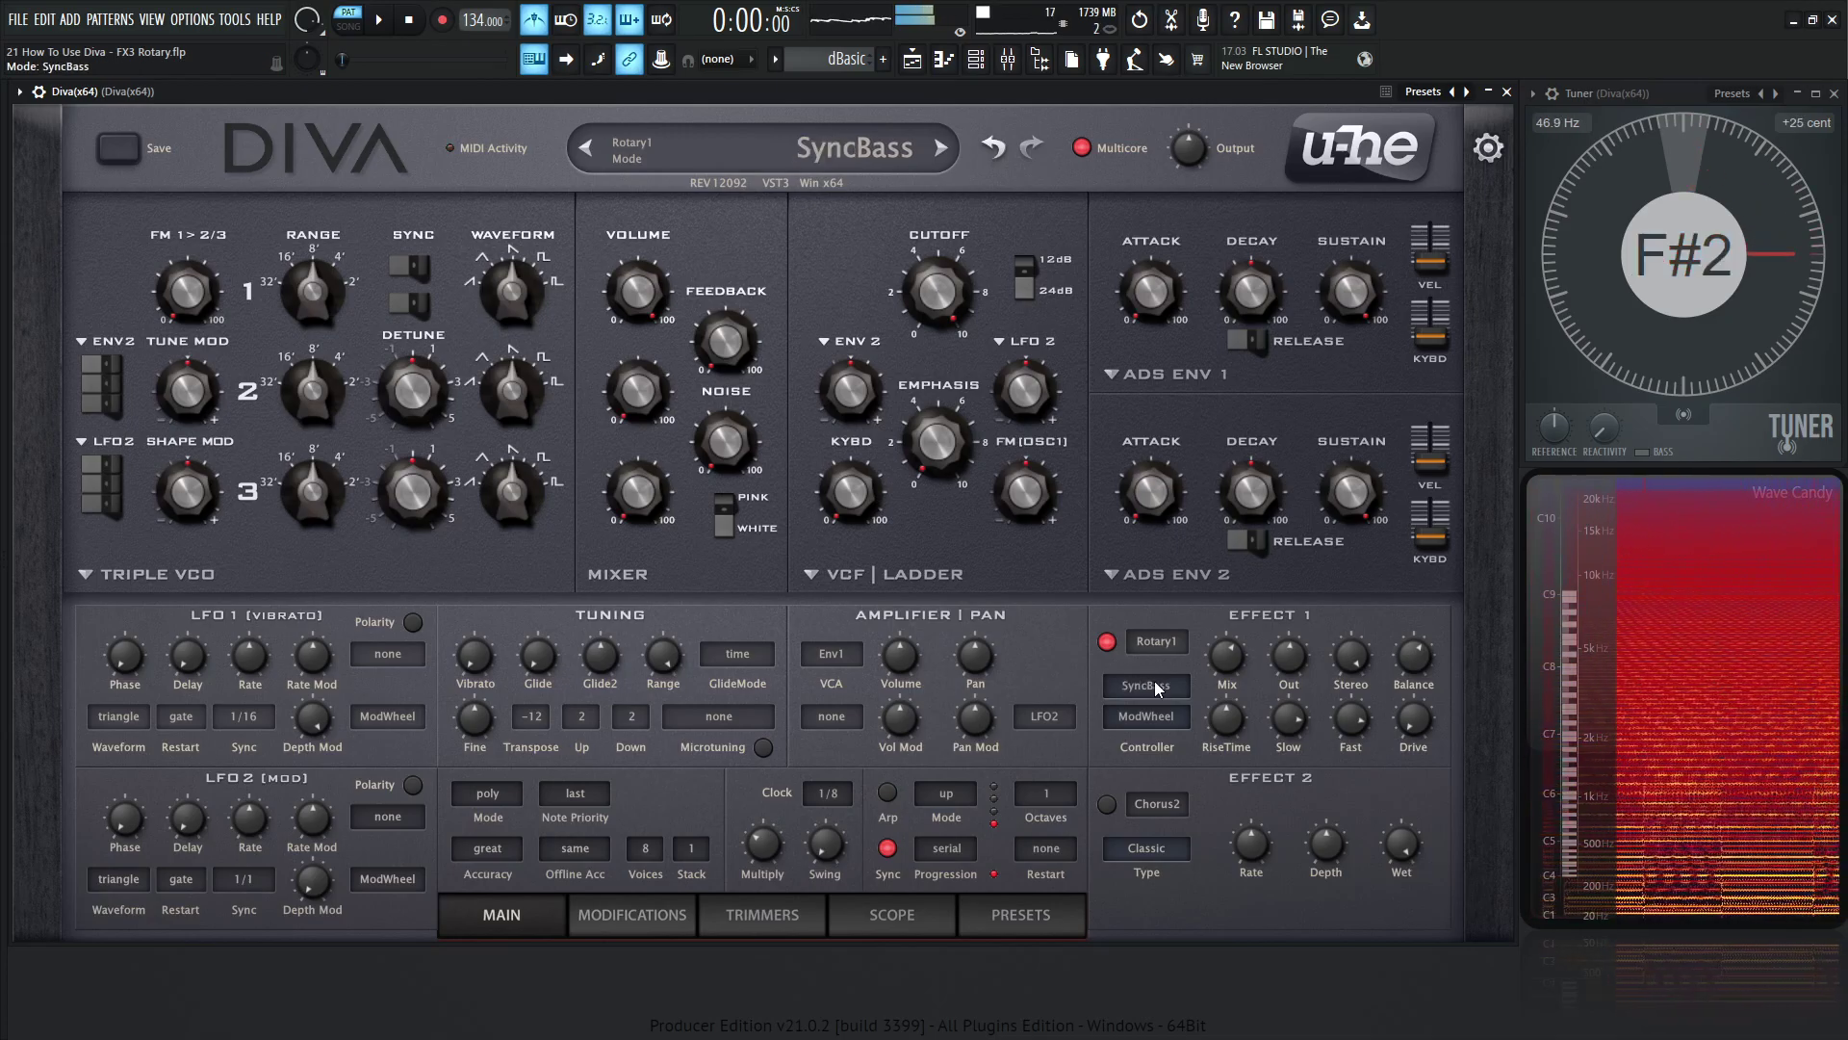
scroll(1166, 689, up, 1)
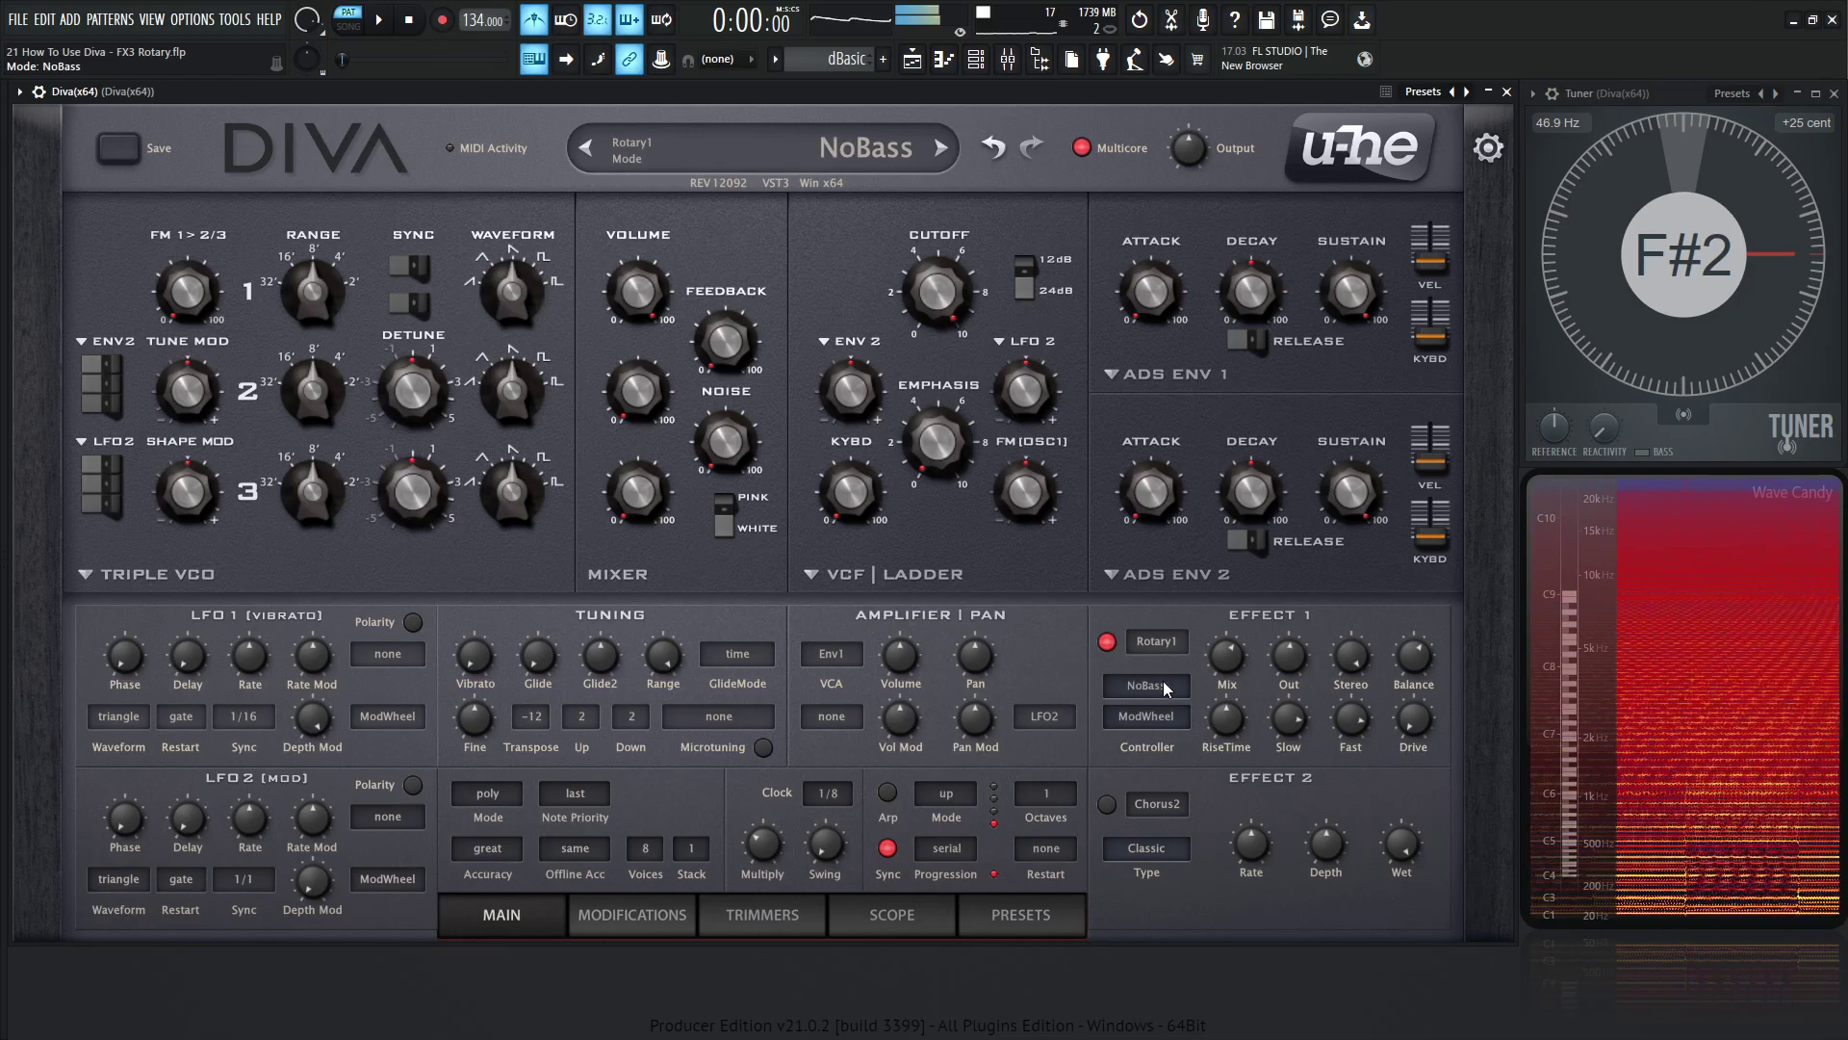
scroll(1165, 689, down, 1)
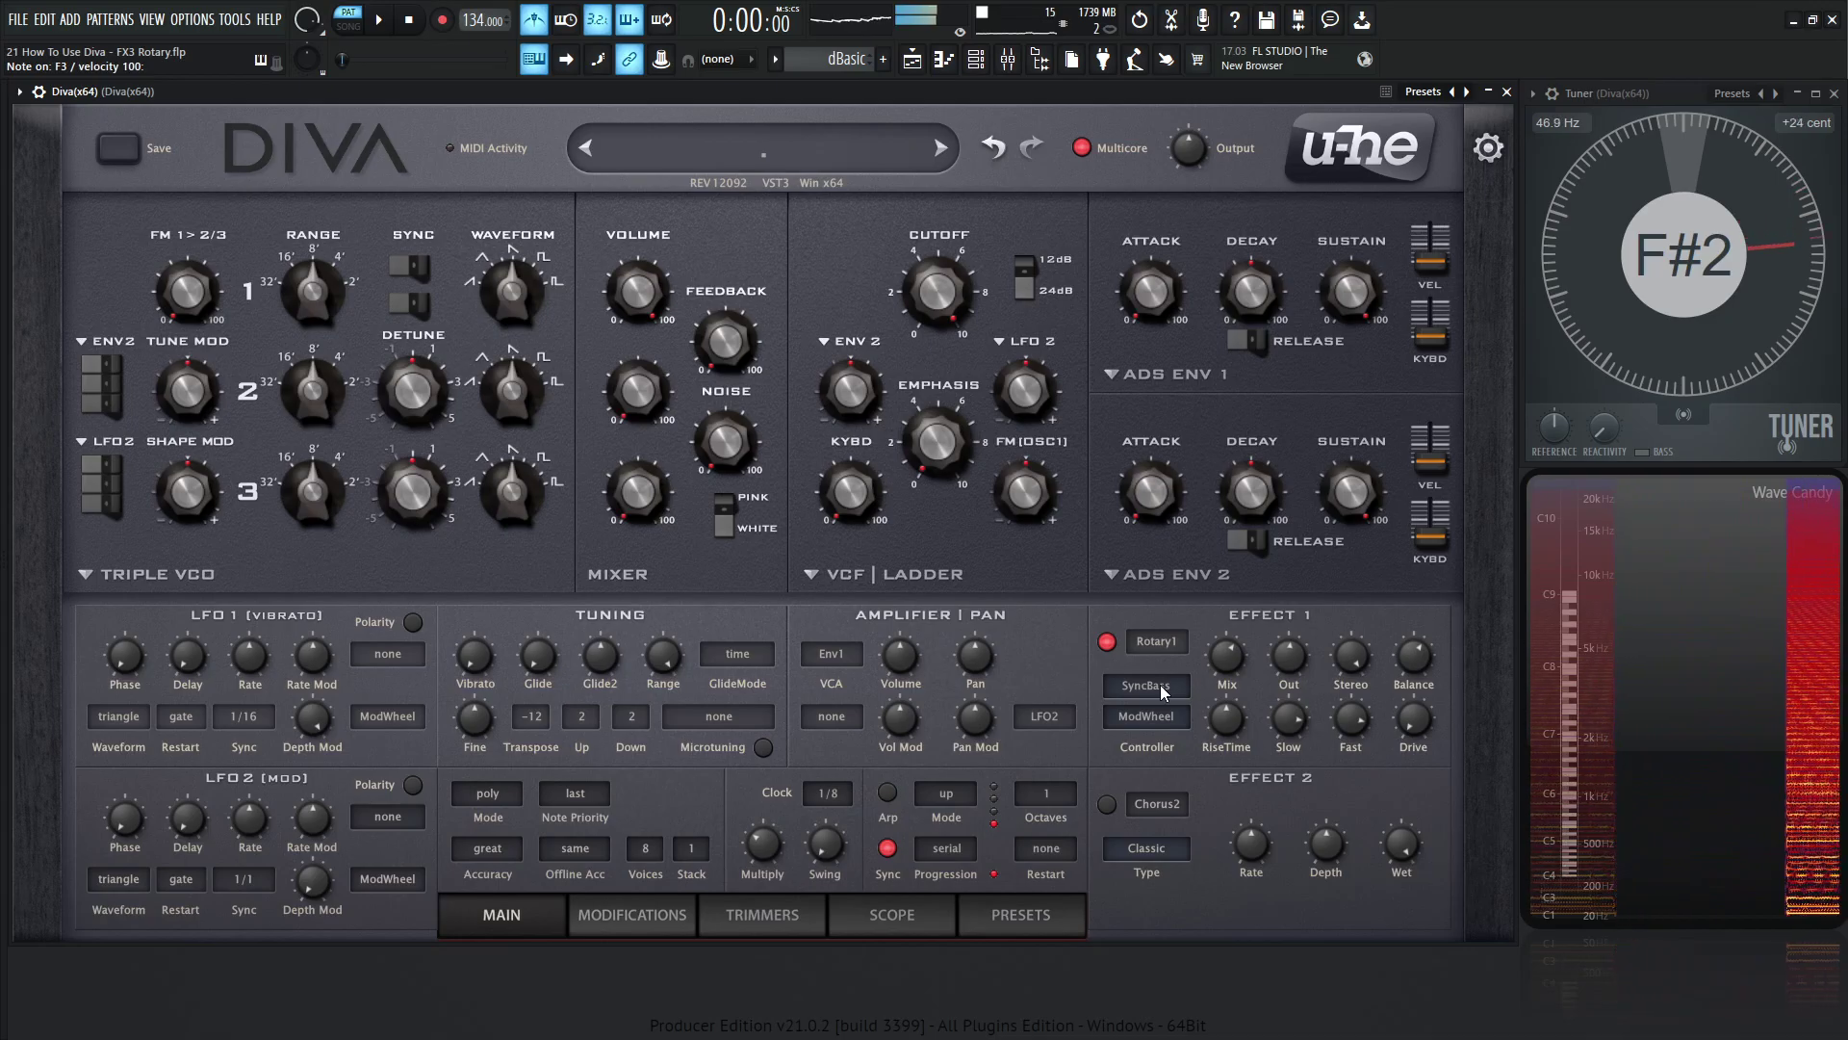
scroll(1161, 690, up, 1)
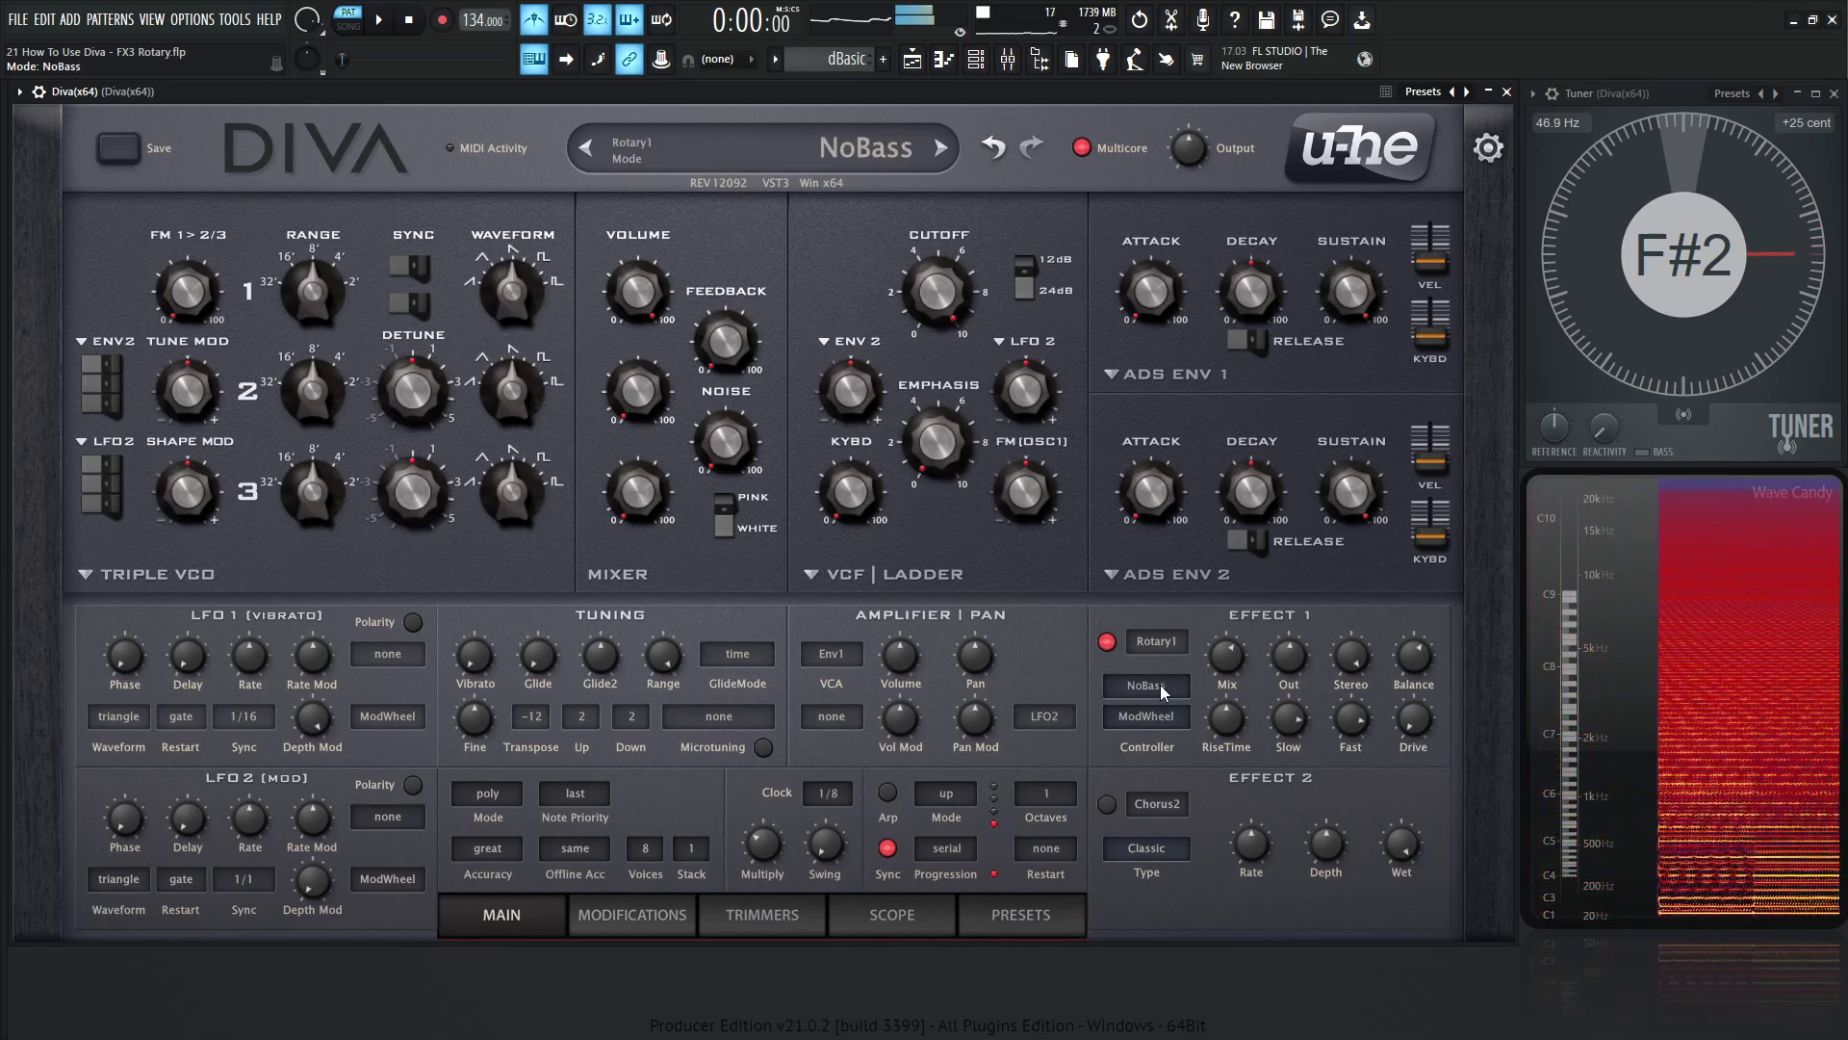
scroll(1159, 684, down, 1)
scroll(1159, 684, up, 1)
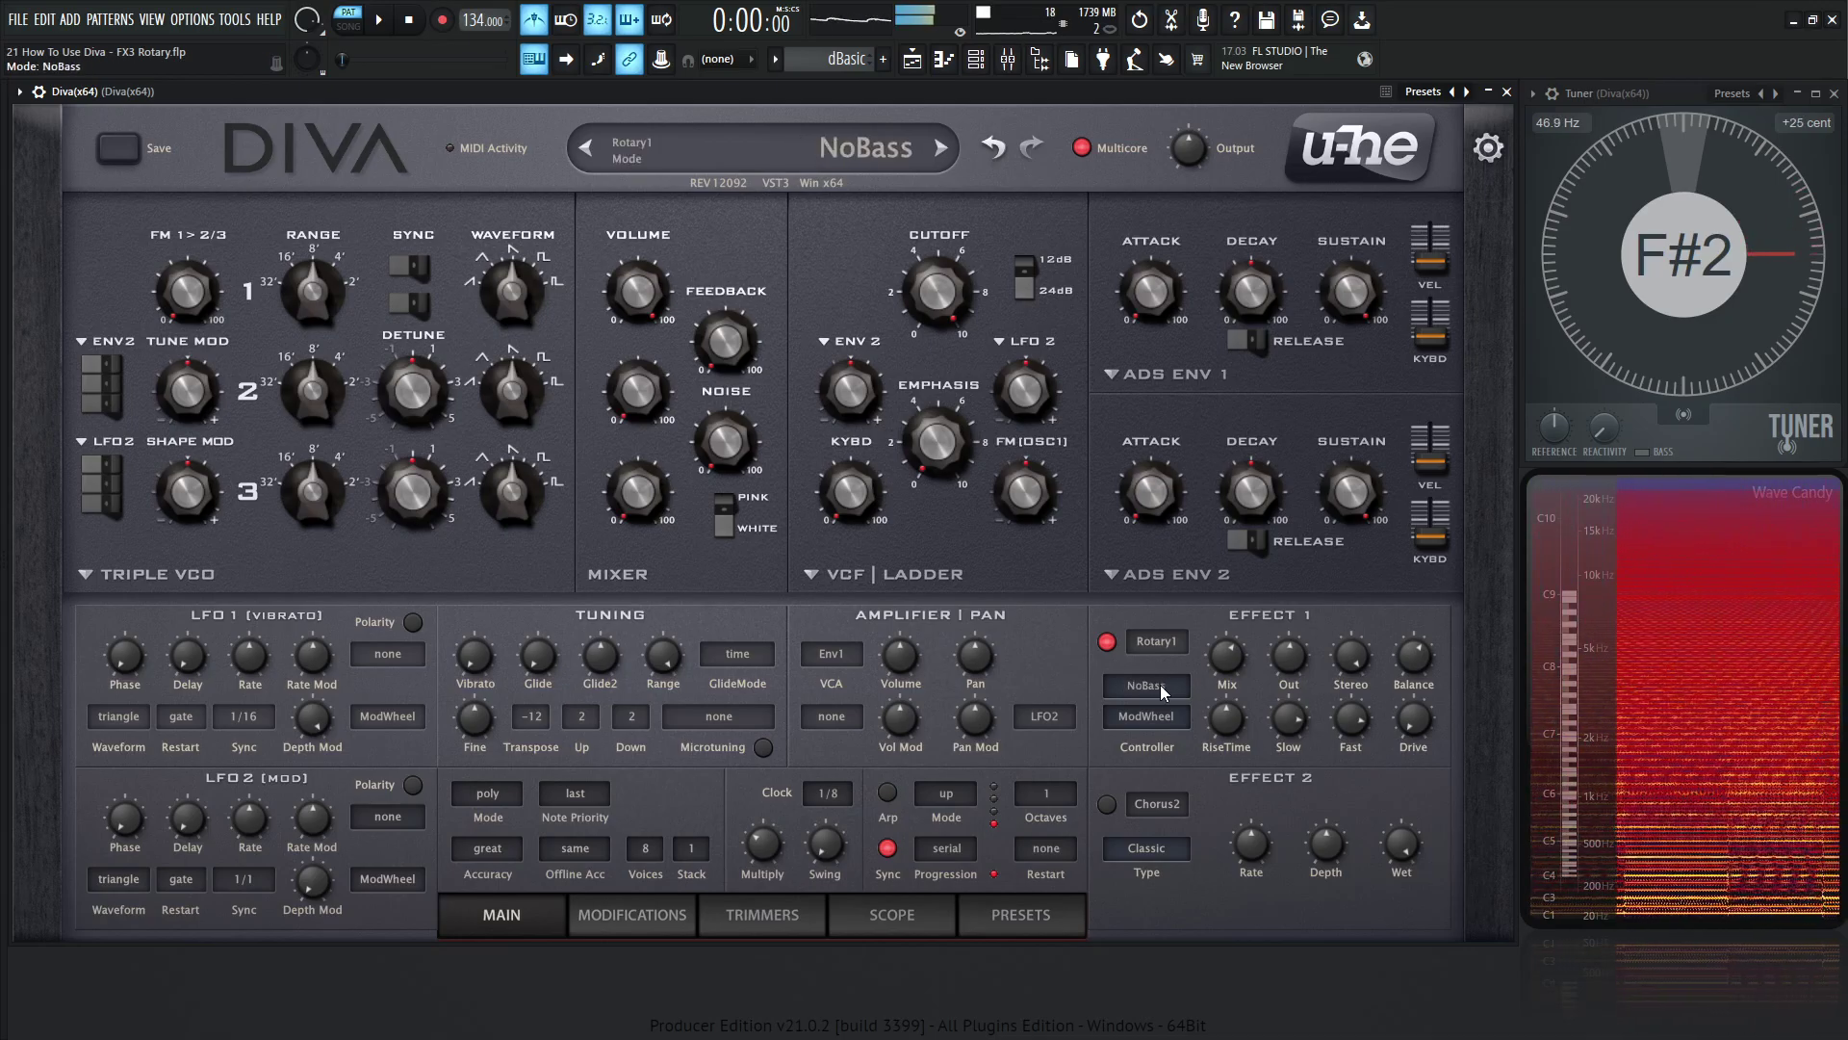
scroll(1159, 684, down, 1)
scroll(1159, 684, up, 1)
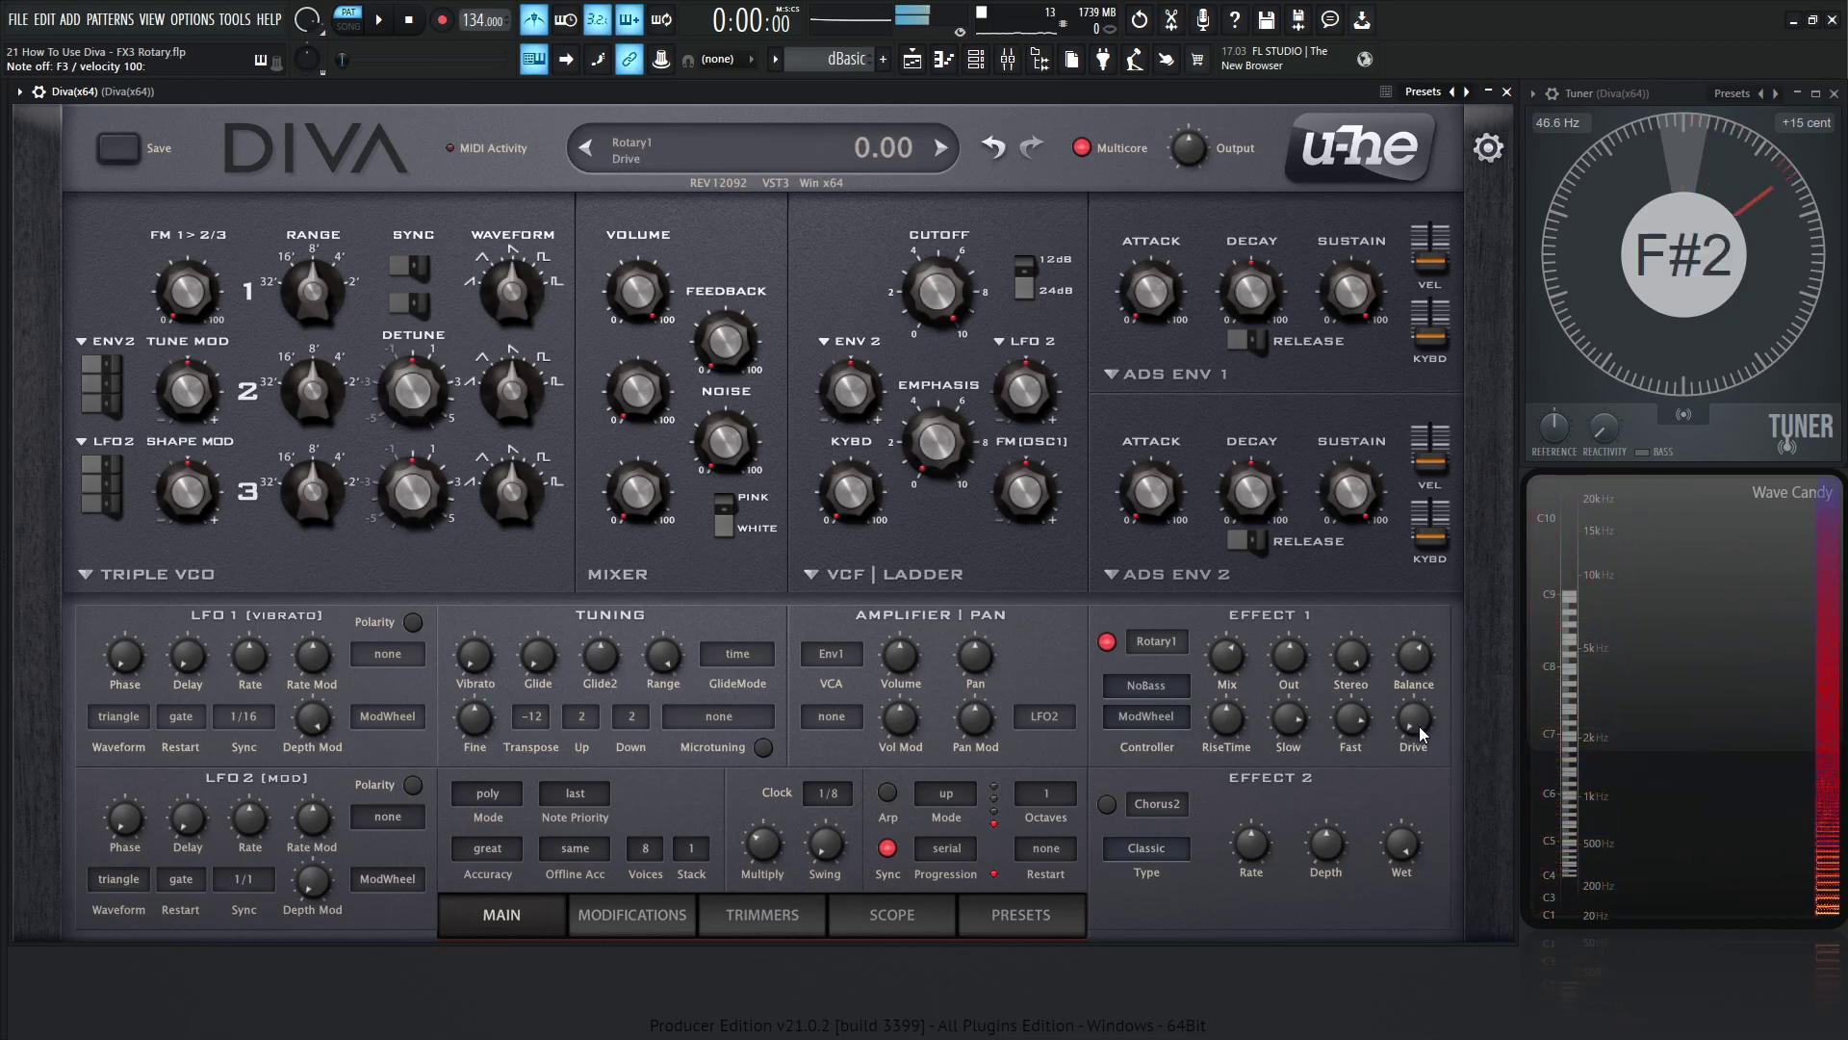
Turn the Rotary1 Drive up from 0.00 to about 32.50
drag(1421, 734, 1421, 665)
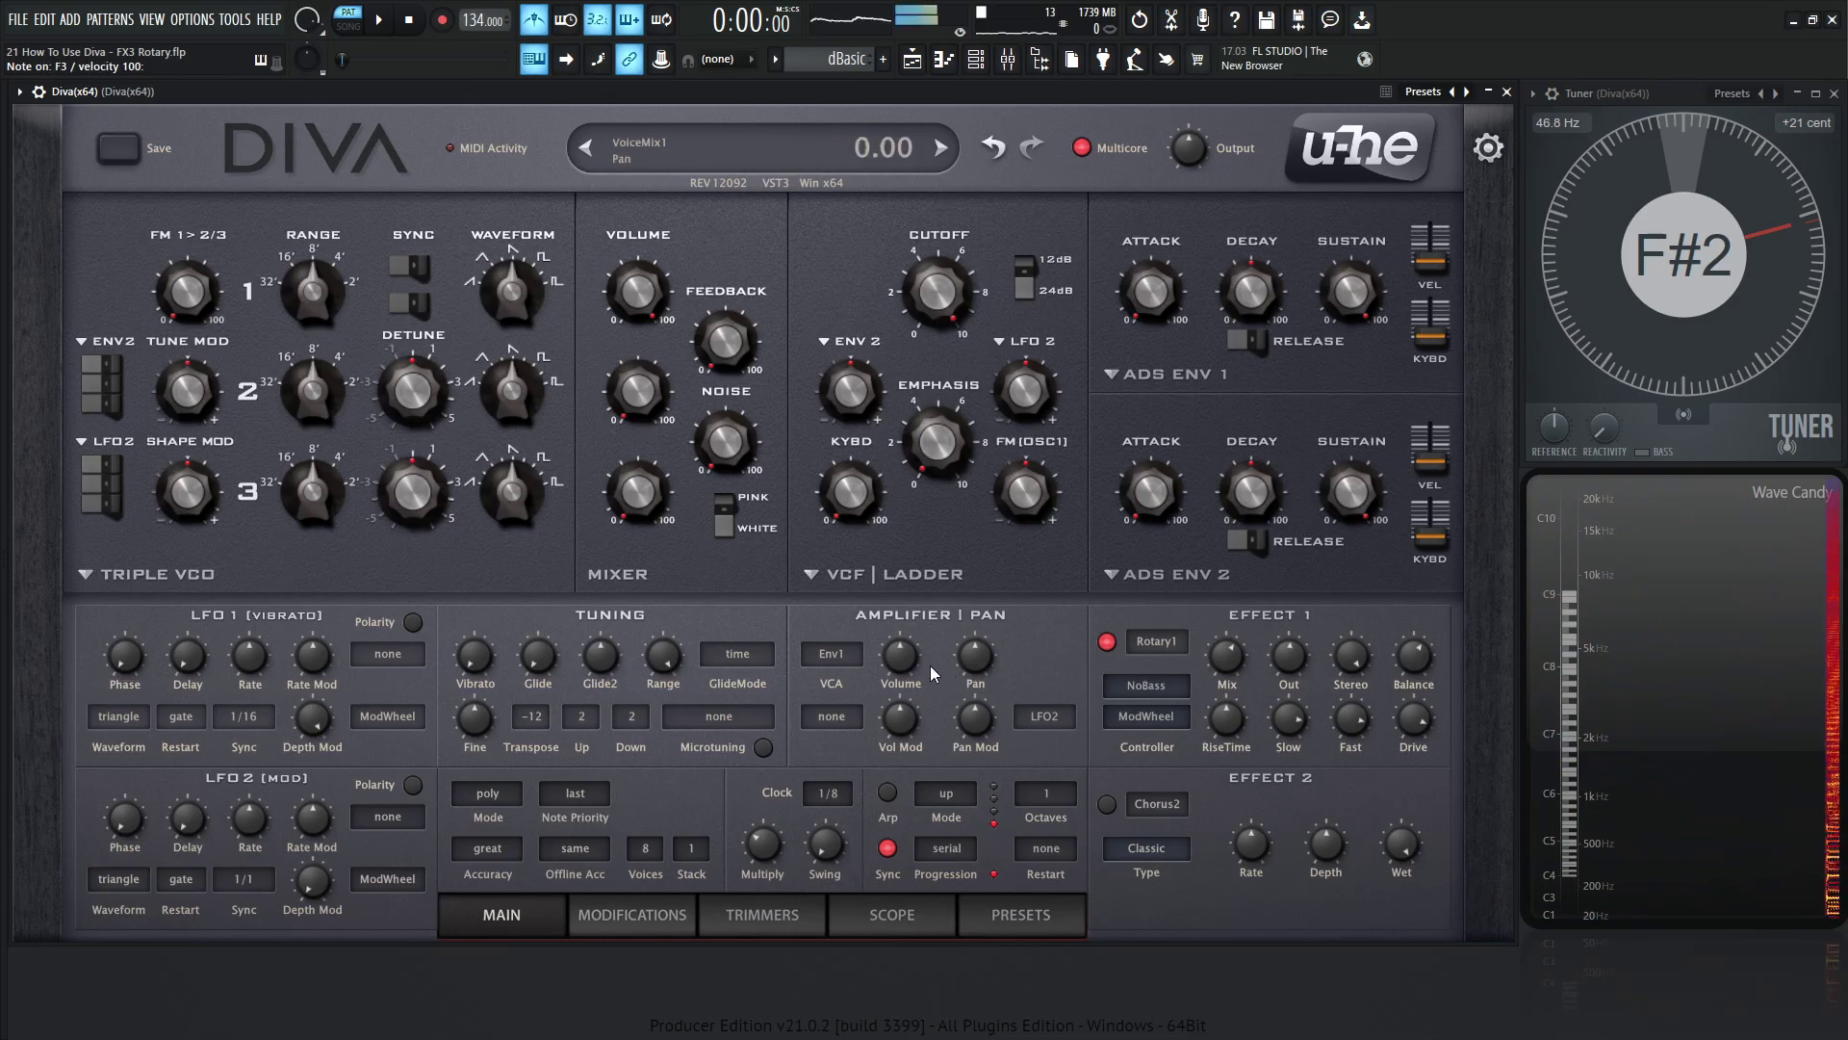
Raise Amplifier Volume to 65.5, pull Rotary1 Drive back to zero, and set the main output to 68
drag(905, 657, 913, 624)
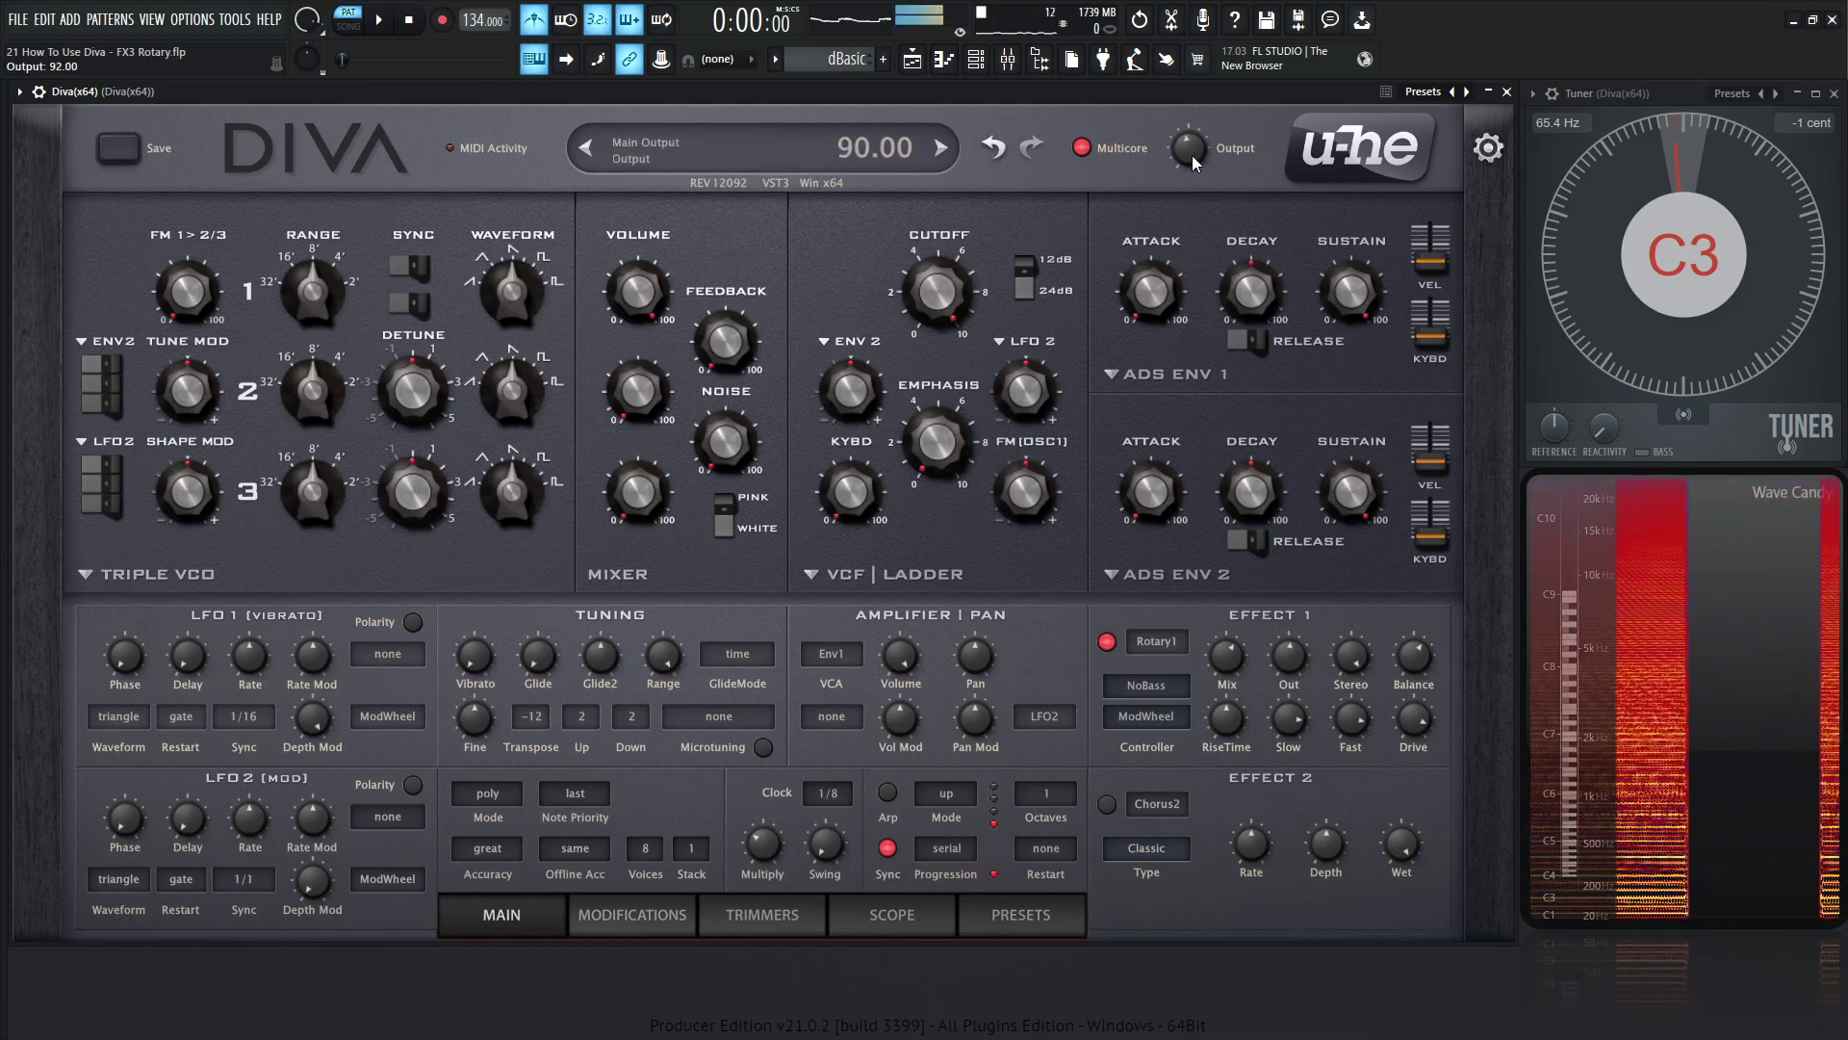
click(1415, 731)
drag(1415, 731, 1415, 847)
drag(643, 301, 664, 149)
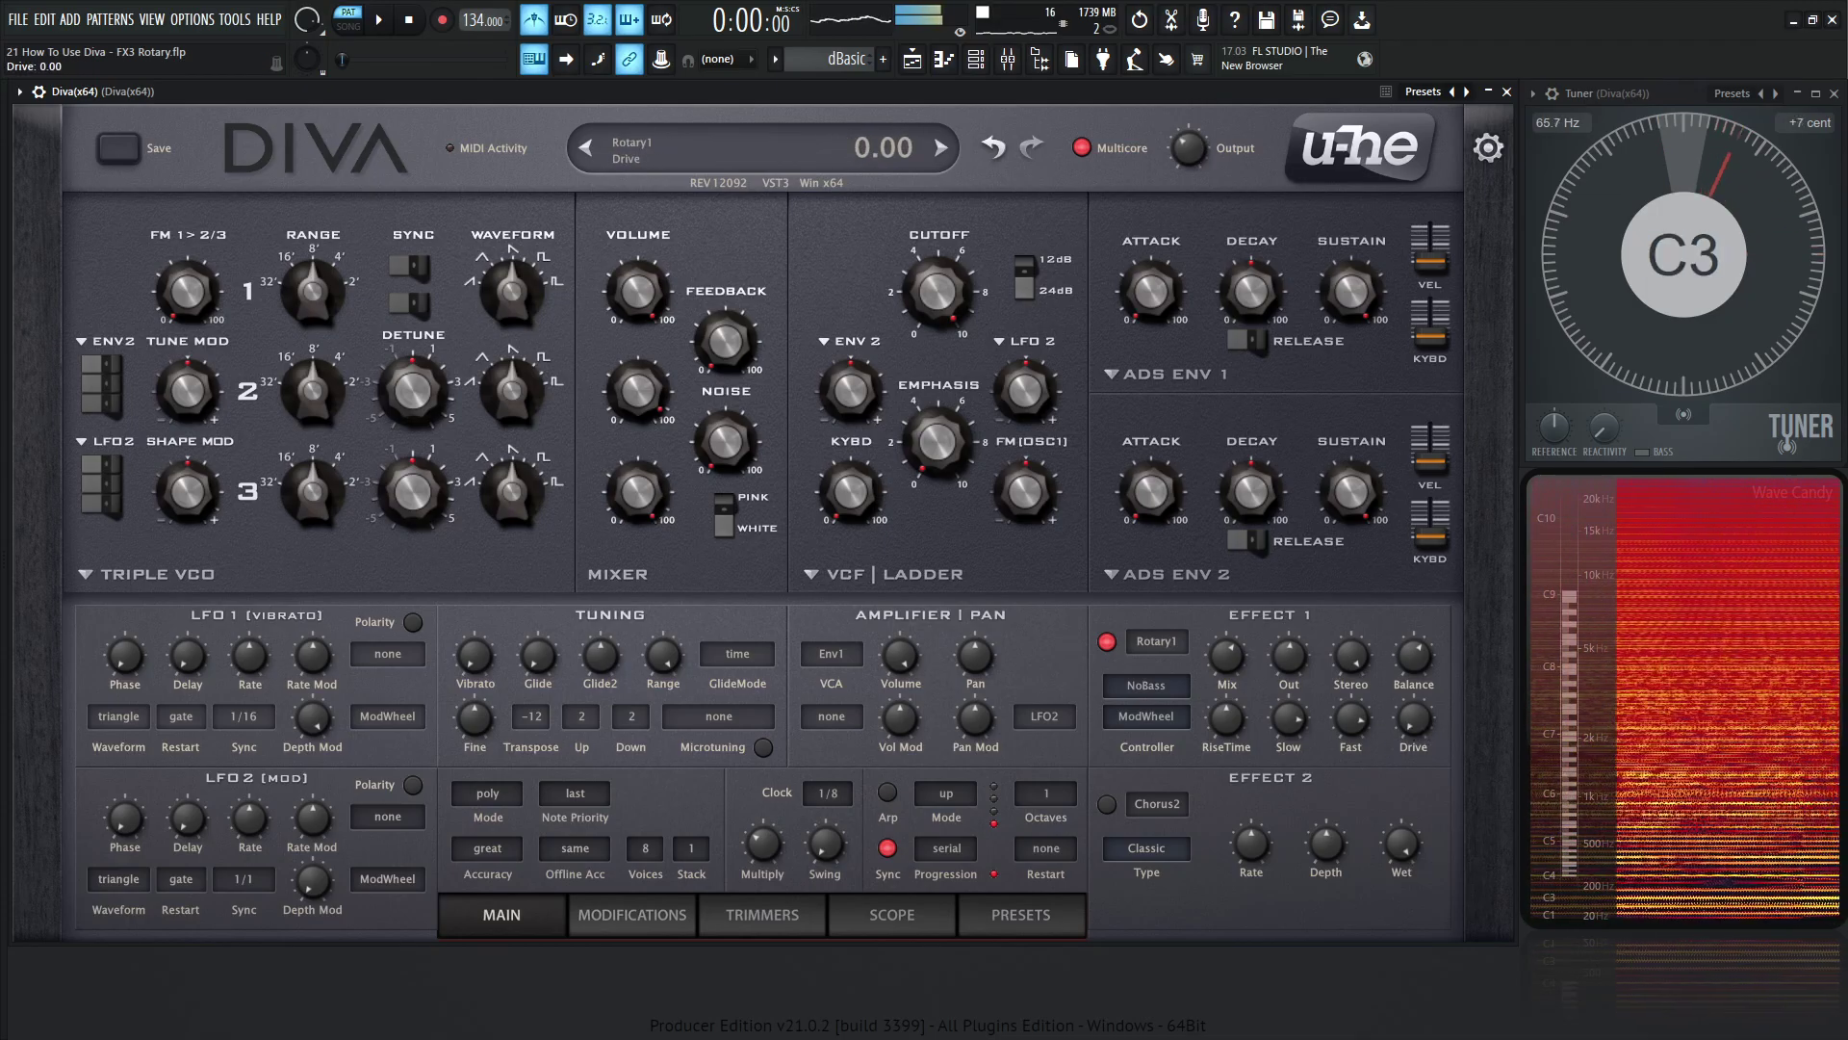
drag(1413, 717, 1408, 770)
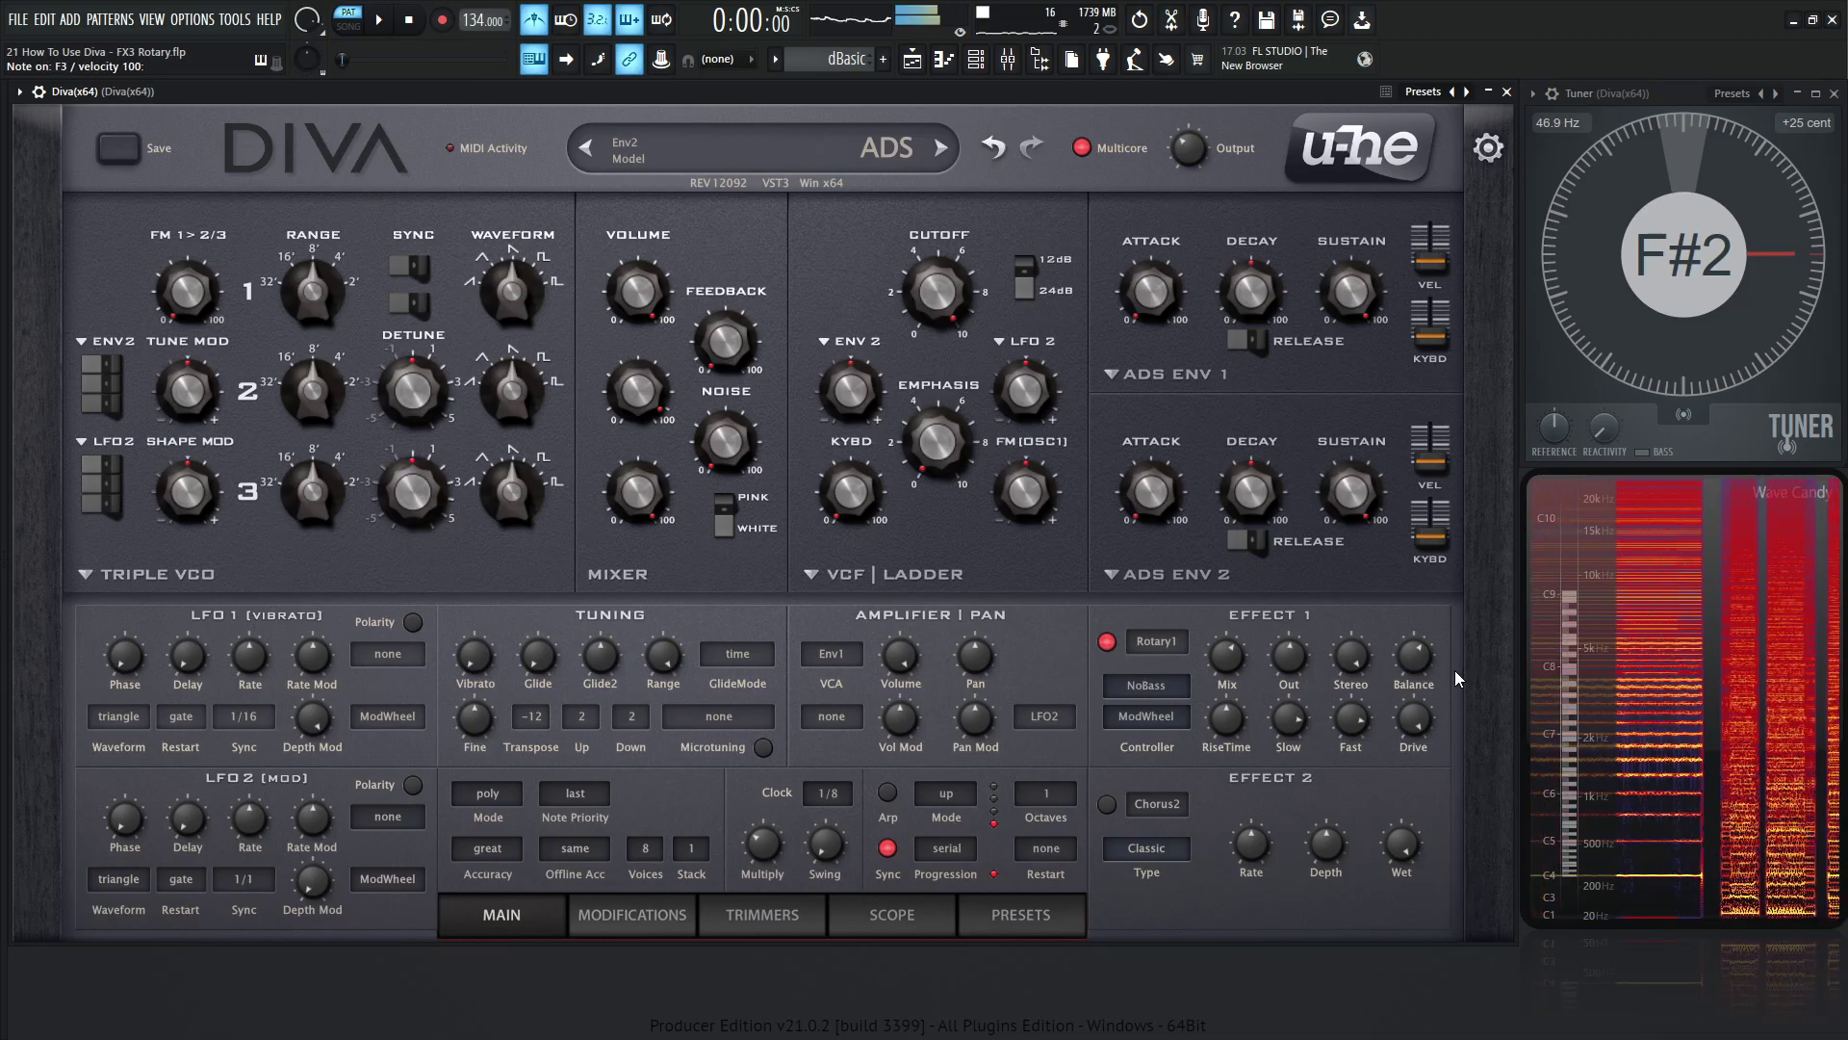
drag(1413, 717, 1400, 941)
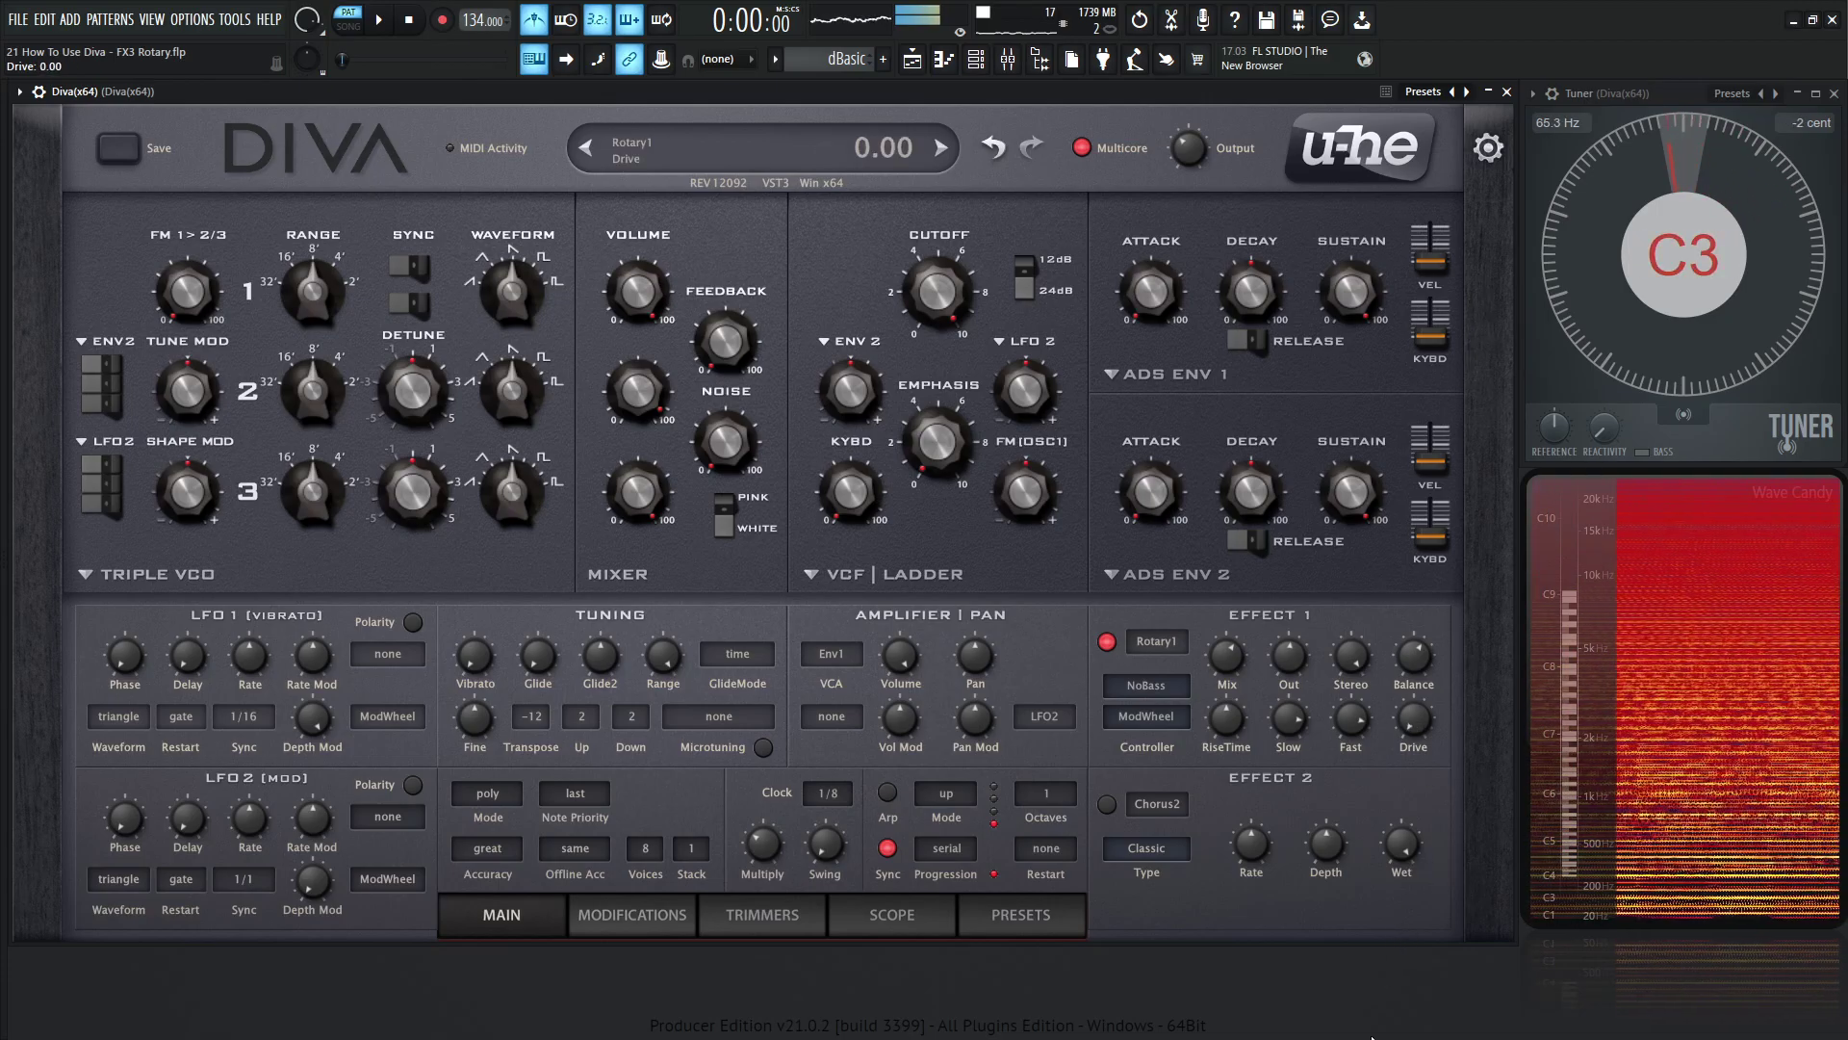